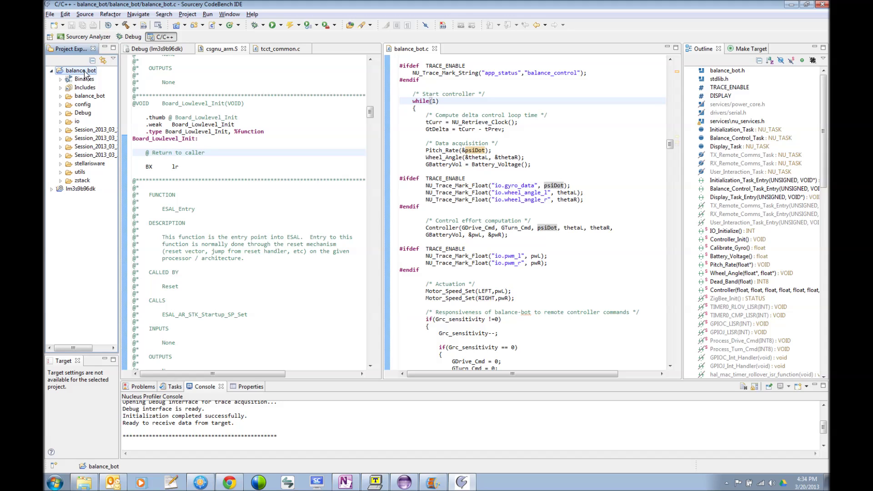
Inspect the bsp folder of the lm3s9b96dk project, leaving both project trees collapsed.
click(51, 71)
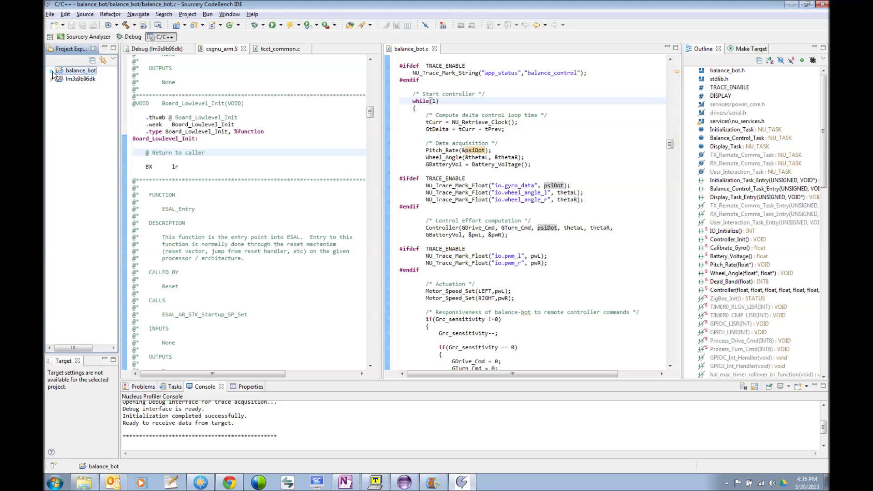
click(52, 79)
click(76, 80)
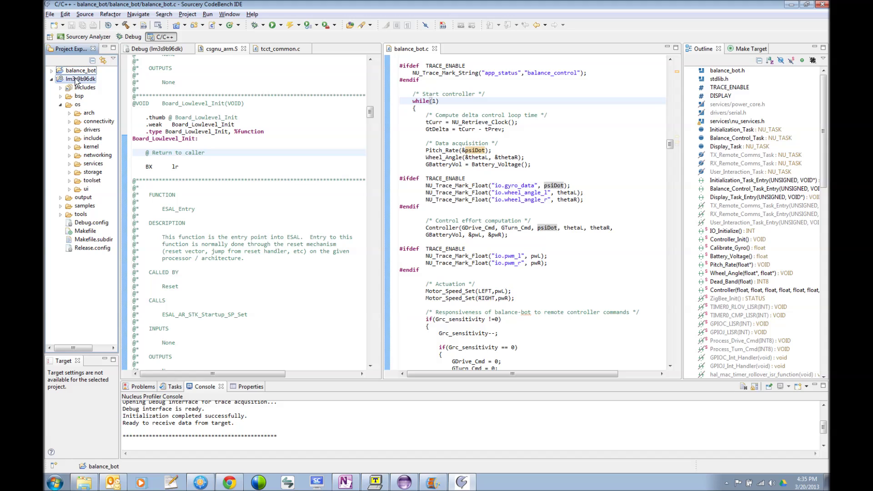
click(61, 96)
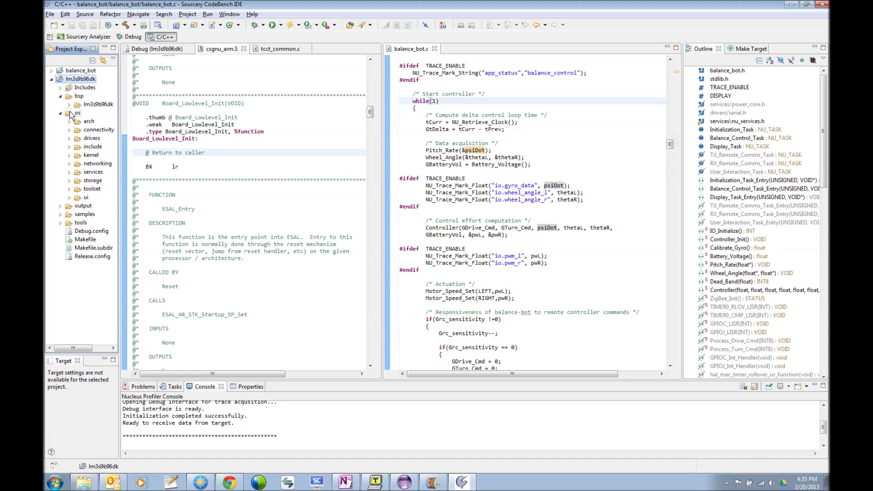
click(69, 104)
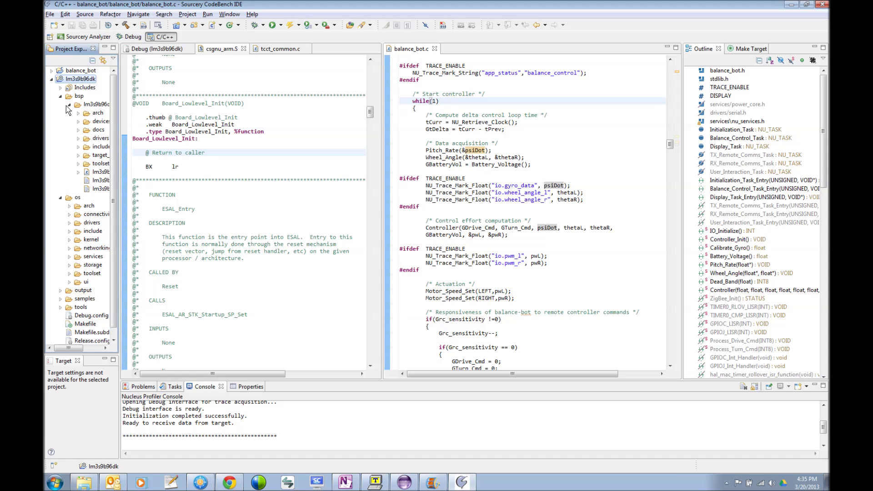
click(60, 96)
click(52, 79)
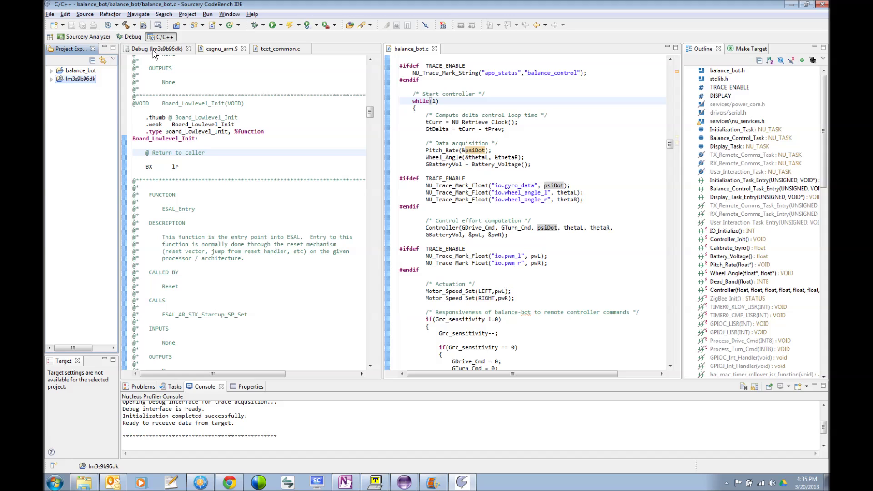
Open the lm3s9b96dk project's Debug.config and display the options of the core component under nu, os, svcs, trace.
click(51, 80)
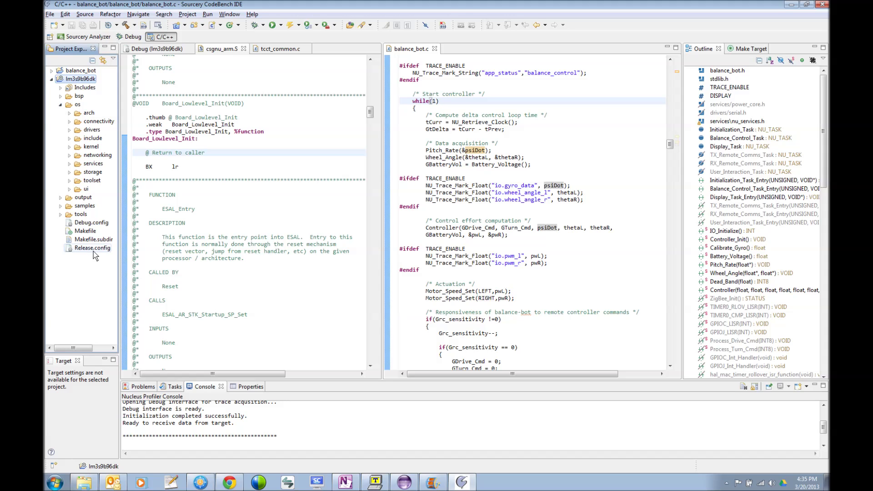
double_click(93, 223)
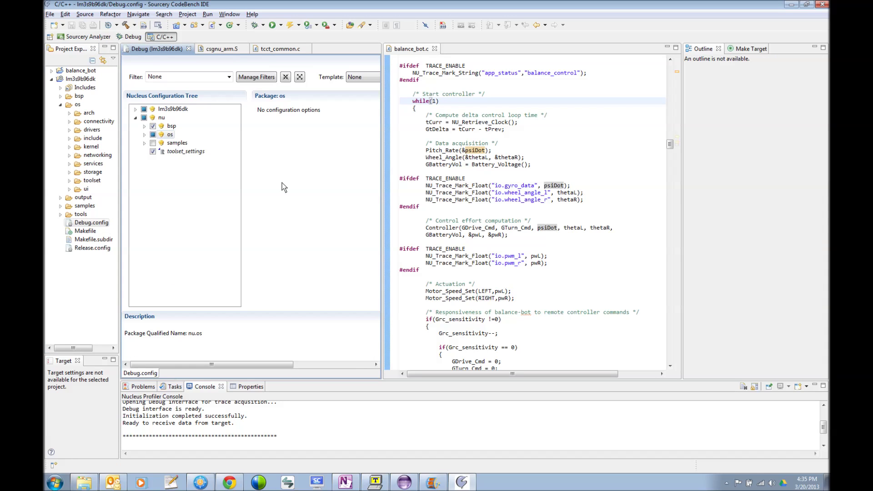
click(145, 135)
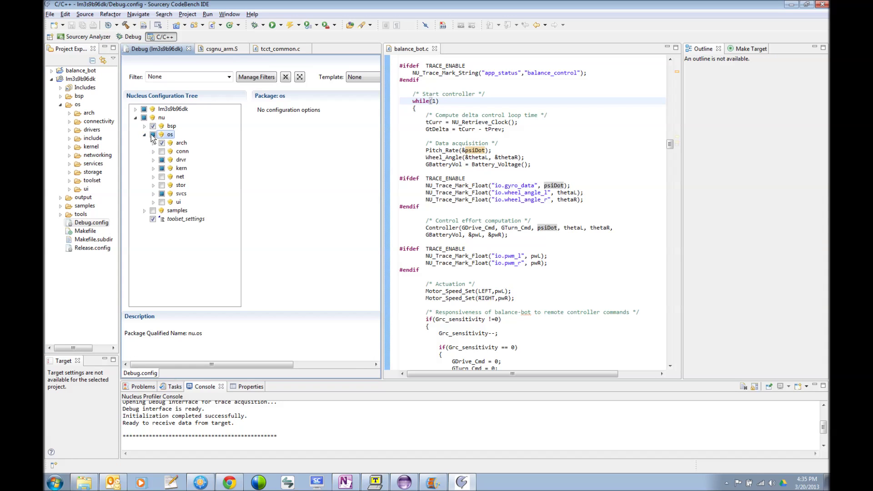
click(153, 194)
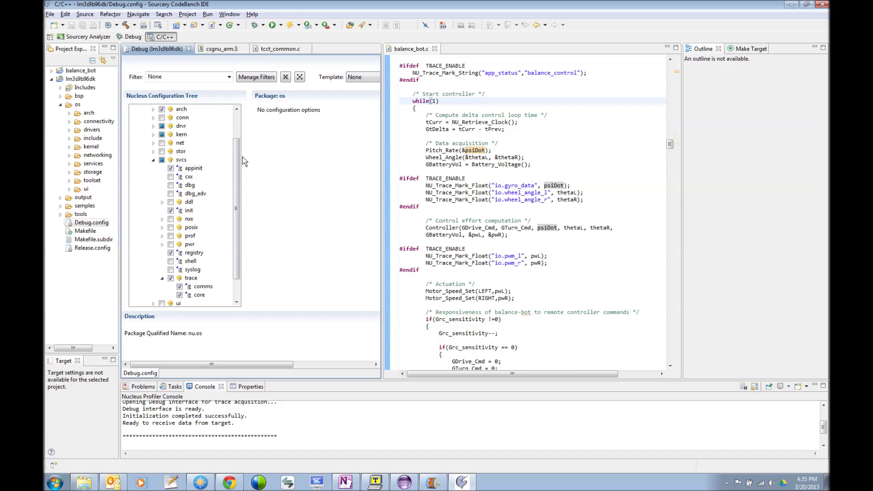
scroll(244, 162, down, 1)
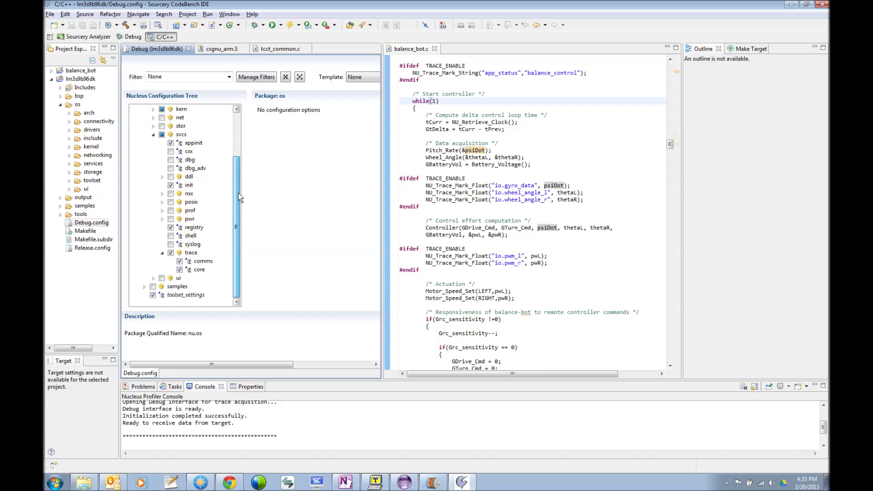
click(191, 253)
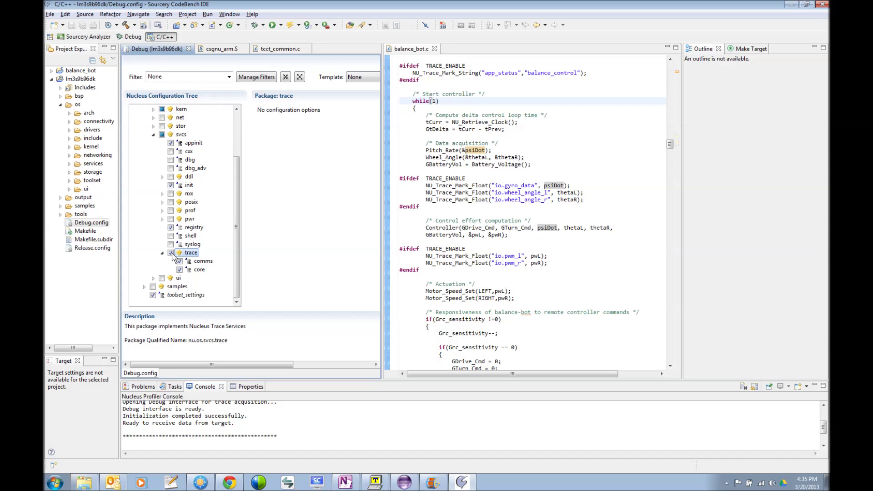
click(198, 269)
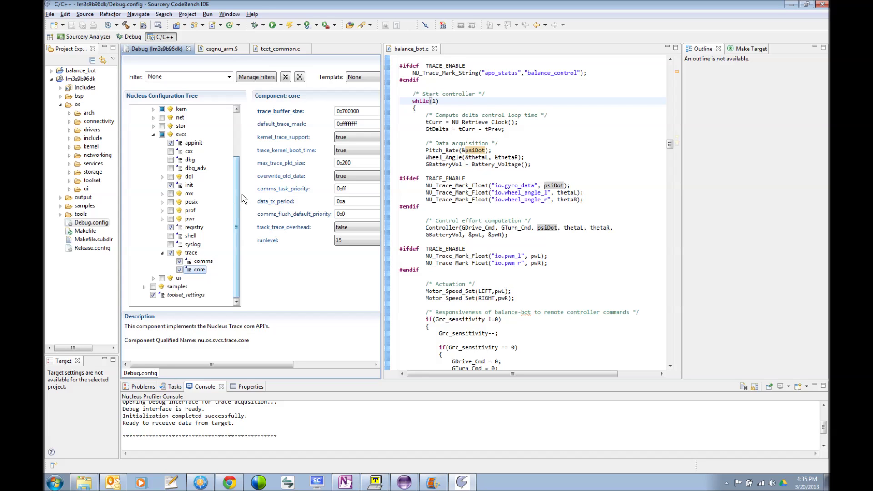
Adjust the width of the configuration editor and view the description of the trace_buffer_size option.
drag(382, 129, 457, 141)
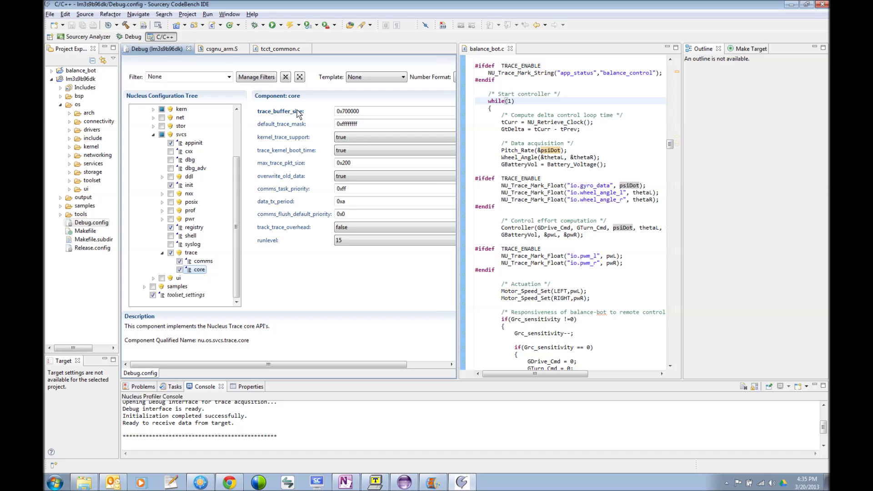
click(377, 113)
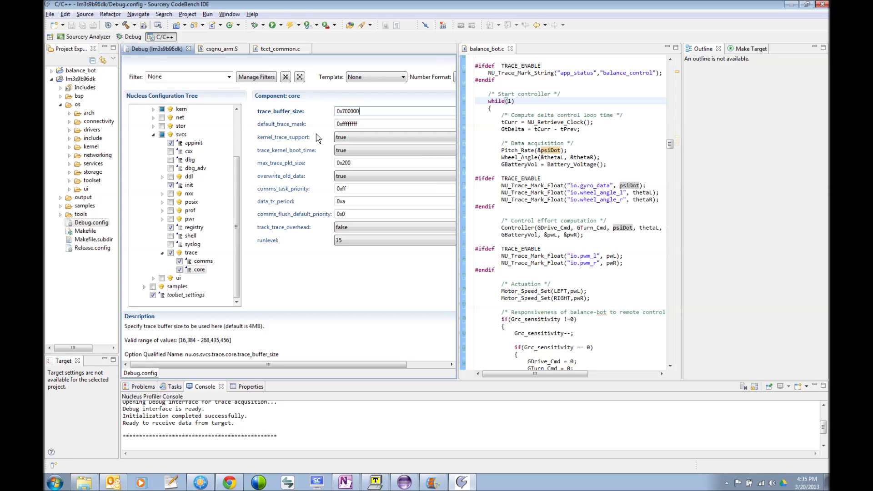
drag(458, 101, 430, 103)
Locate Application_Initialize in balance_bot.c and highlight its NU_Trace_Mark_String call and the "application_initialization" argument.
drag(669, 144, 670, 103)
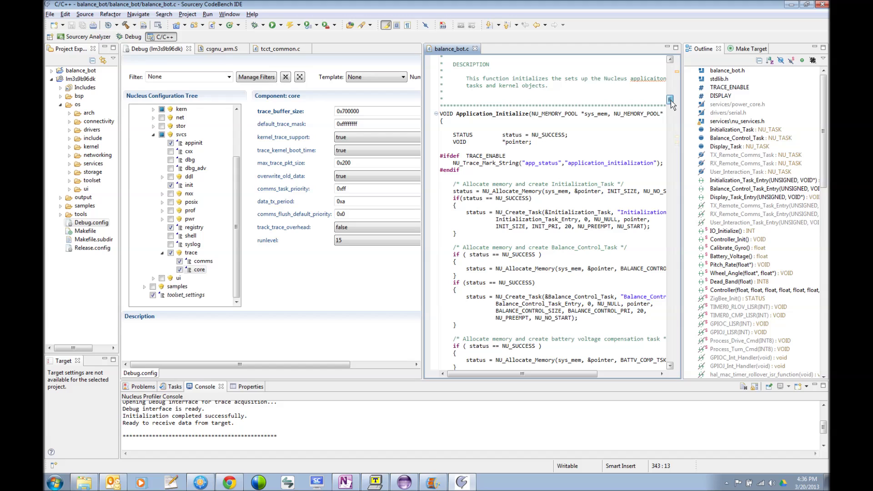
click(623, 176)
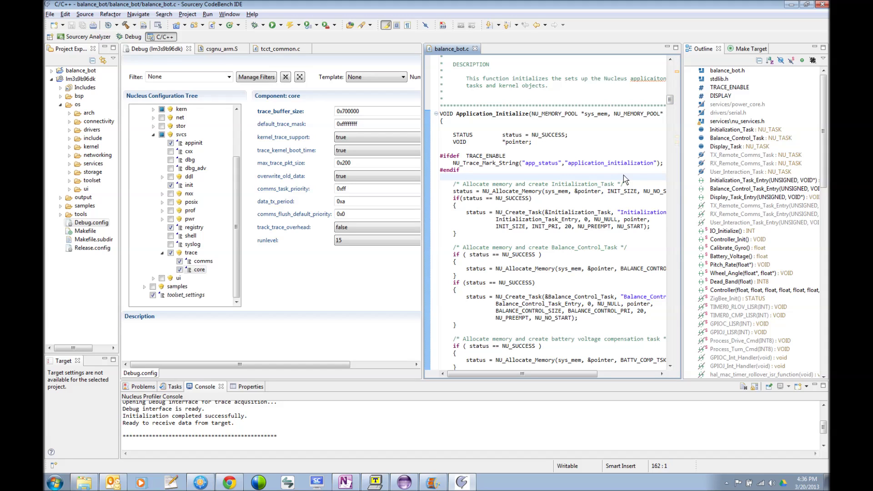
scroll(623, 176, down, 1)
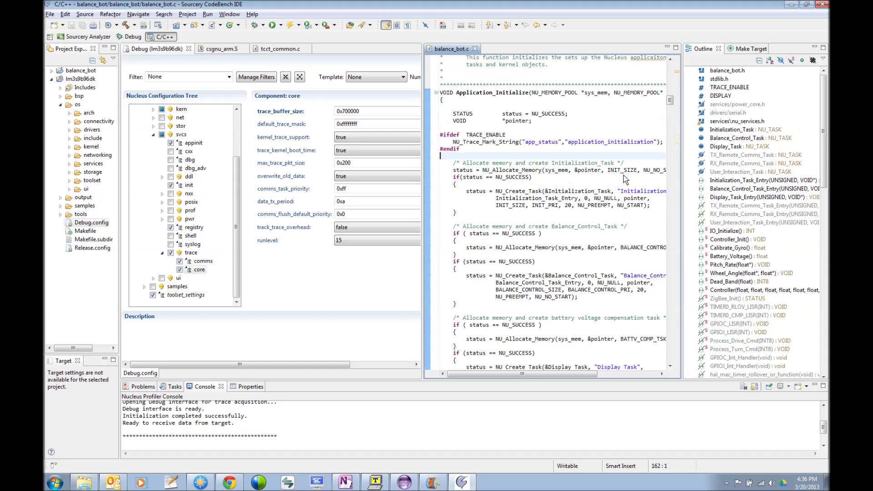
drag(454, 142, 508, 146)
double_click(508, 146)
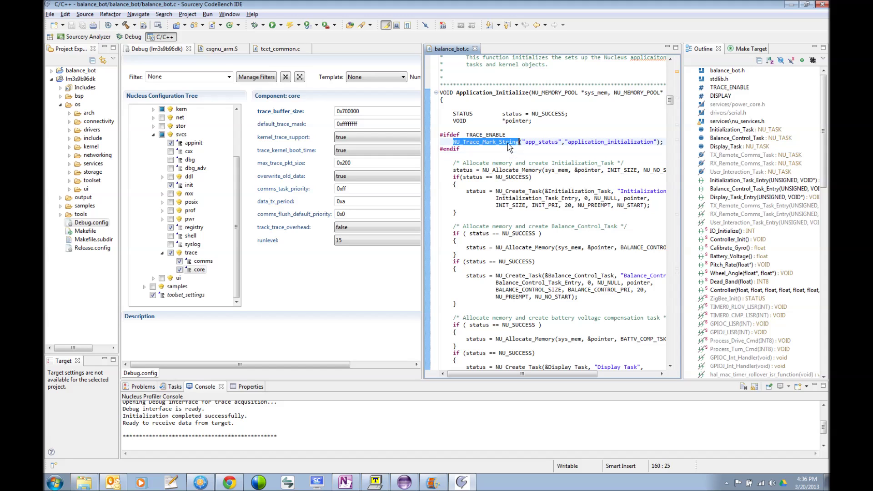
drag(521, 141, 657, 143)
Examine the "waiting_for_user" trace marker and the user wait loop in Initialization_Task_Entry.
scroll(601, 172, down, 4)
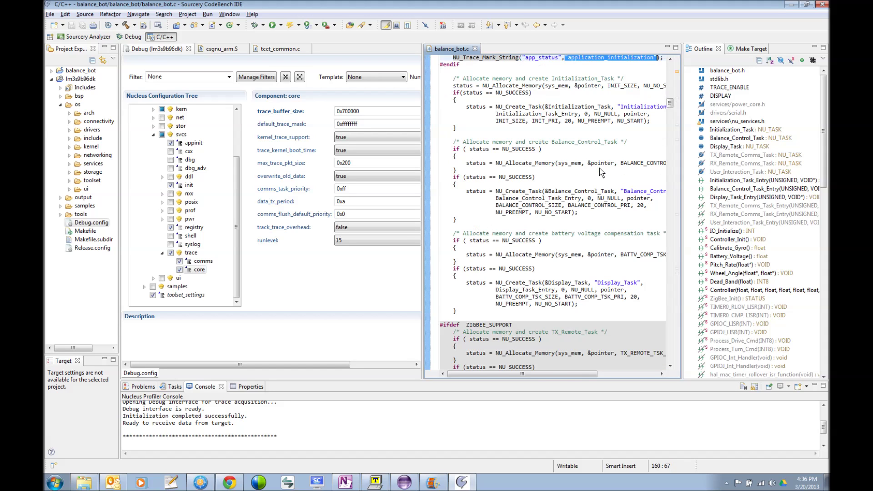
scroll(600, 172, down, 12)
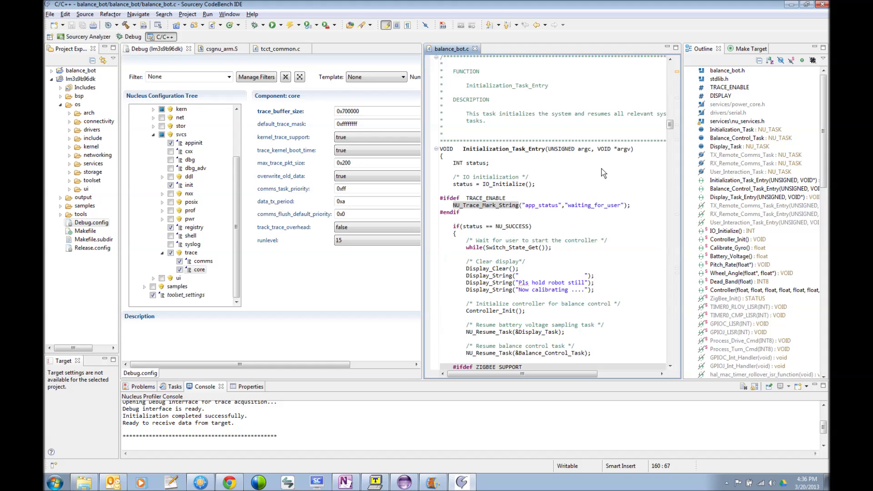
scroll(602, 173, down, 1)
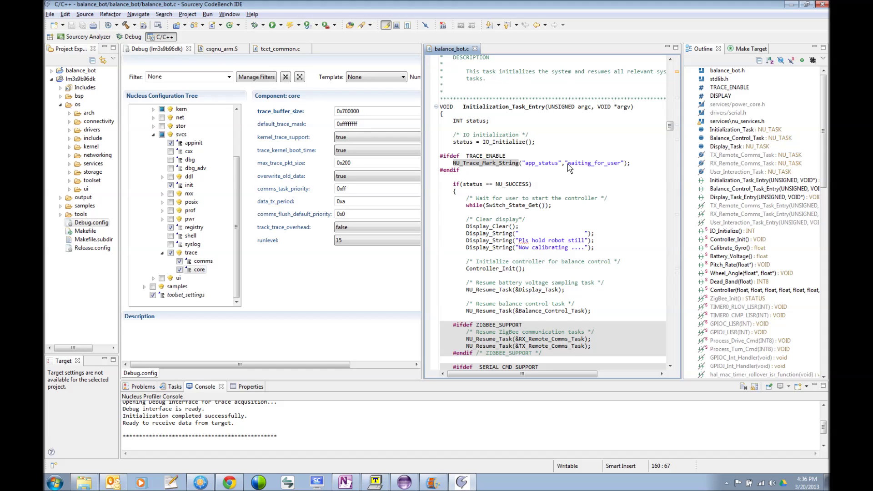
click(593, 199)
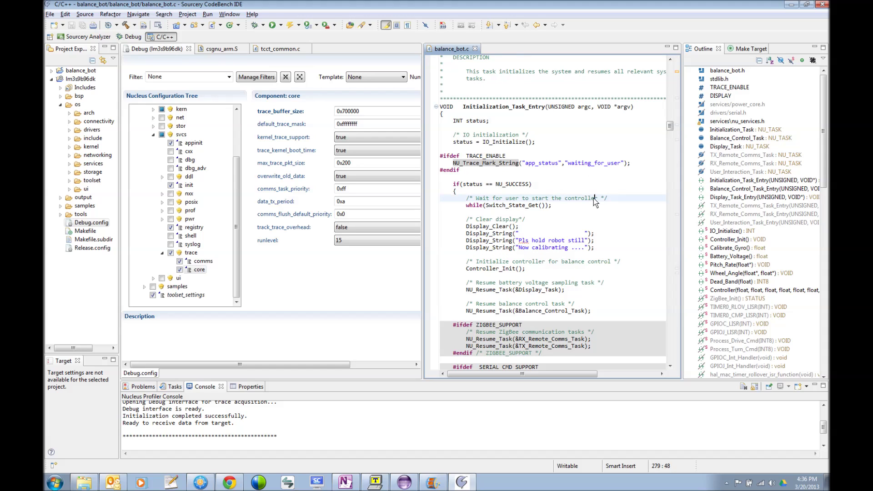
Go to the Balance_Control_Task_Entry definition and examine the trace markers around its control loop.
scroll(599, 181, down, 19)
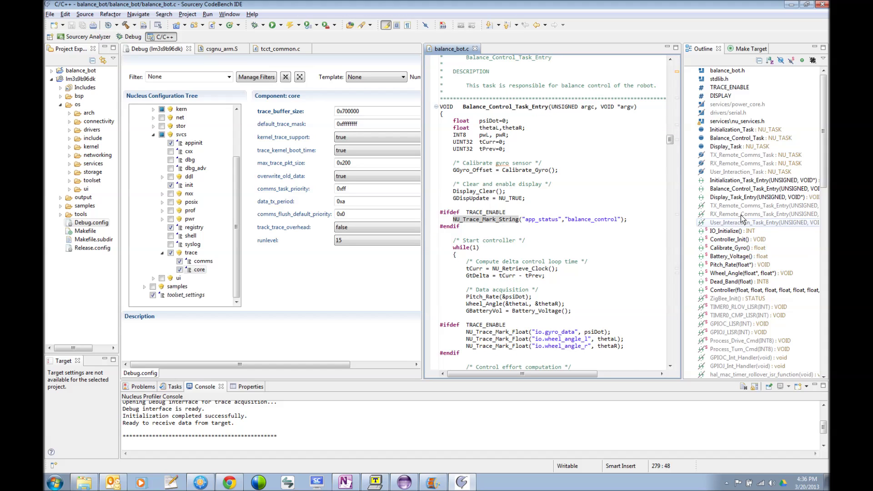
click(746, 193)
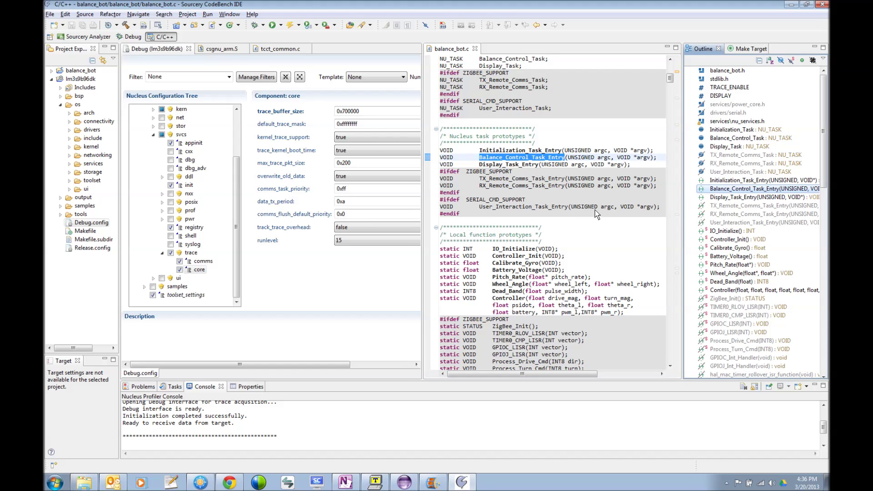
drag(823, 164, 816, 348)
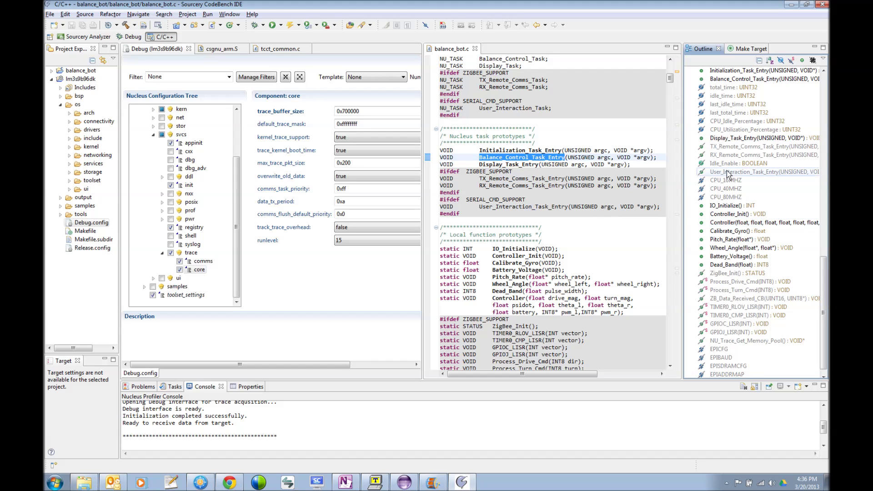
click(757, 81)
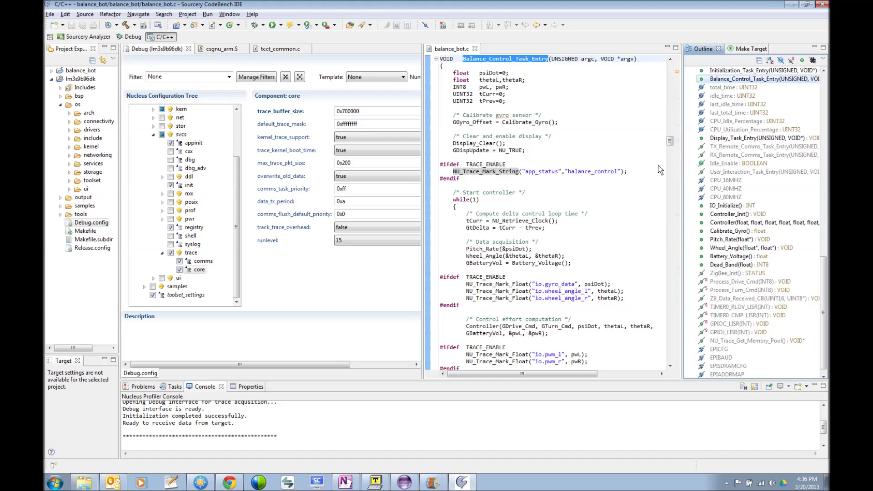
click(601, 220)
scroll(600, 220, down, 2)
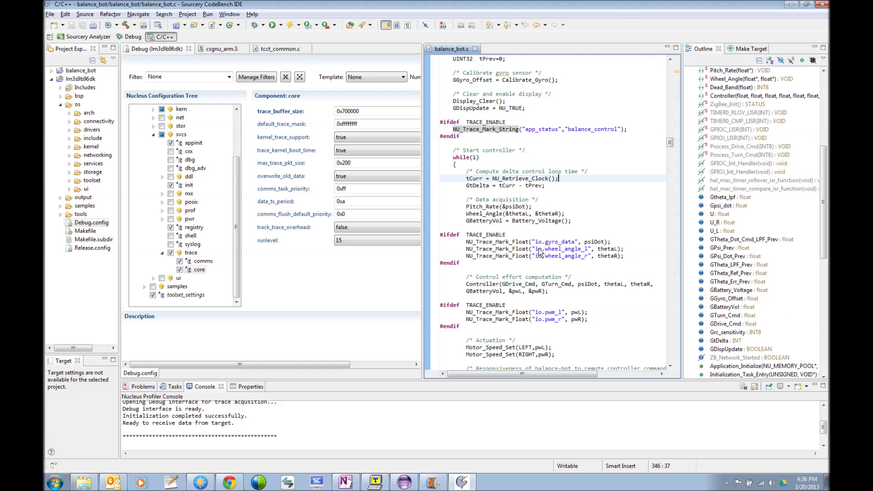
Go to the Controller function definition and examine the trace markers for state errors and control efforts.
drag(822, 191, 822, 297)
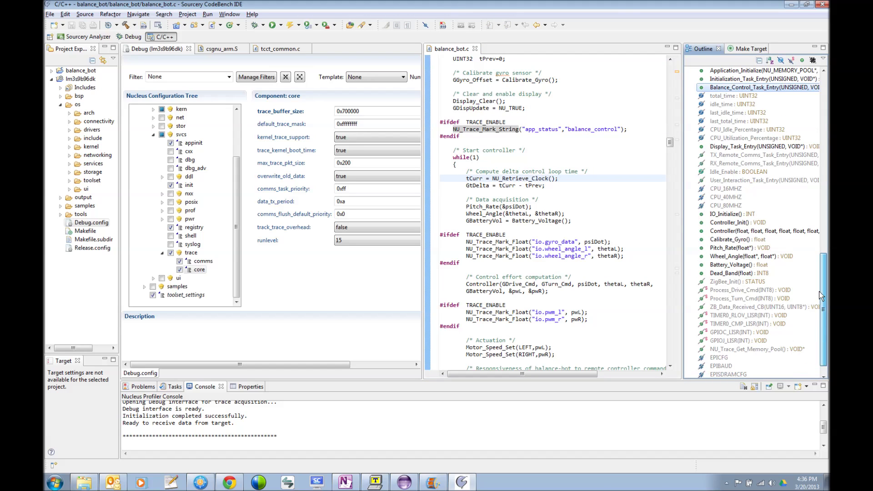
click(728, 234)
scroll(527, 230, down, 10)
scroll(527, 230, down, 10)
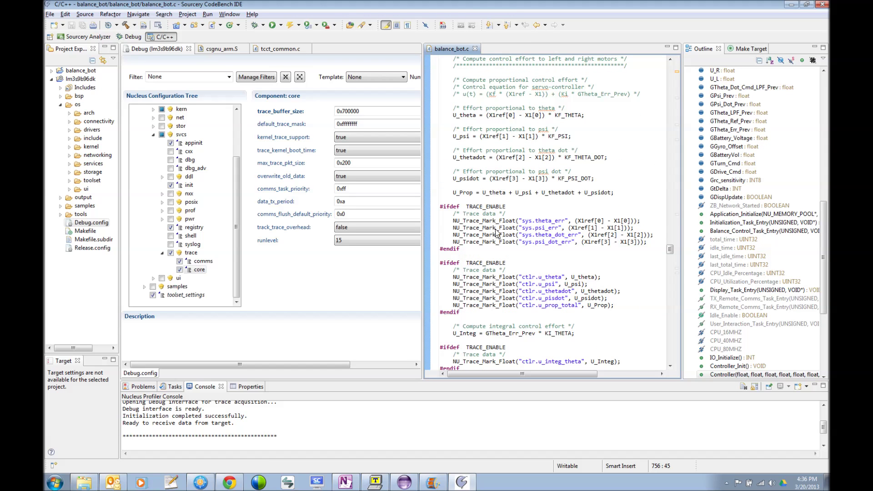
scroll(563, 227, down, 3)
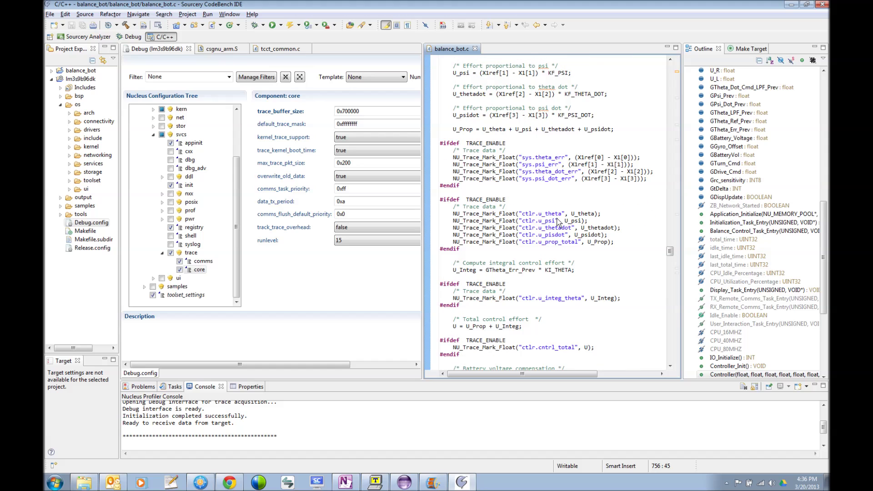
scroll(557, 222, down, 2)
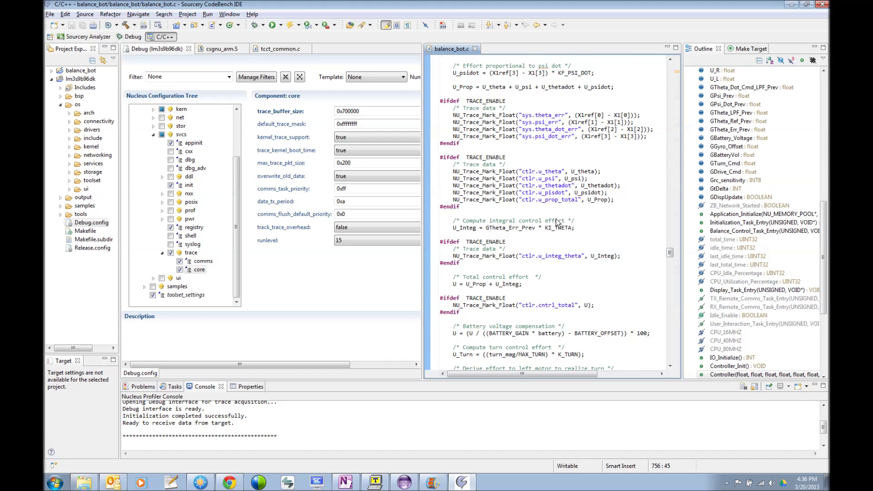
scroll(548, 186, down, 6)
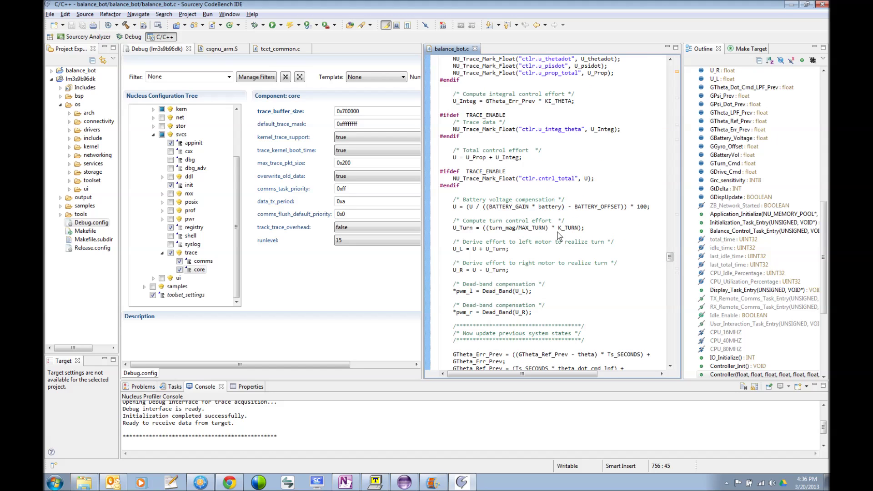
Return to the system error trace block in Controller and highlight the occurrences of NU_Trace_Mark_Float.
click(632, 228)
scroll(633, 259, up, 11)
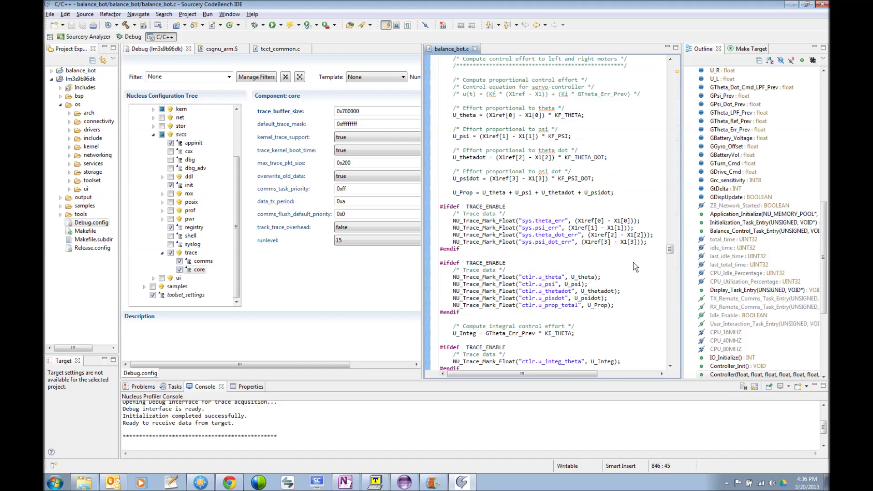
double_click(483, 221)
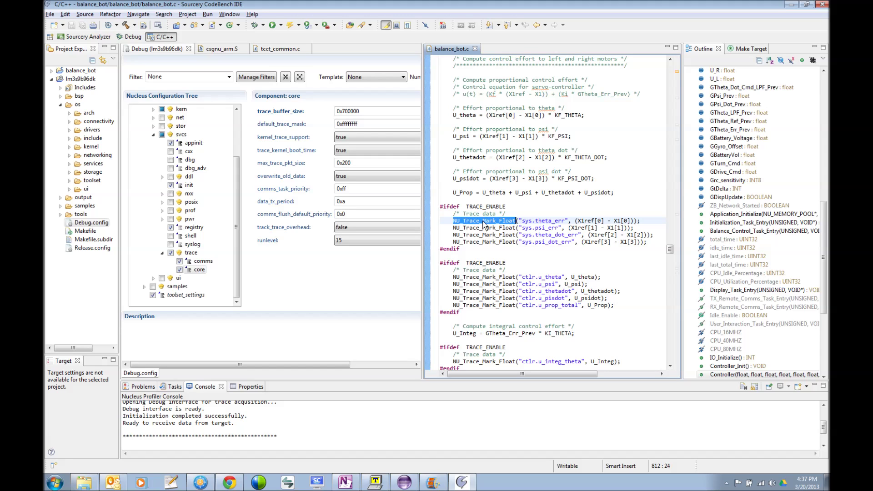
click(521, 178)
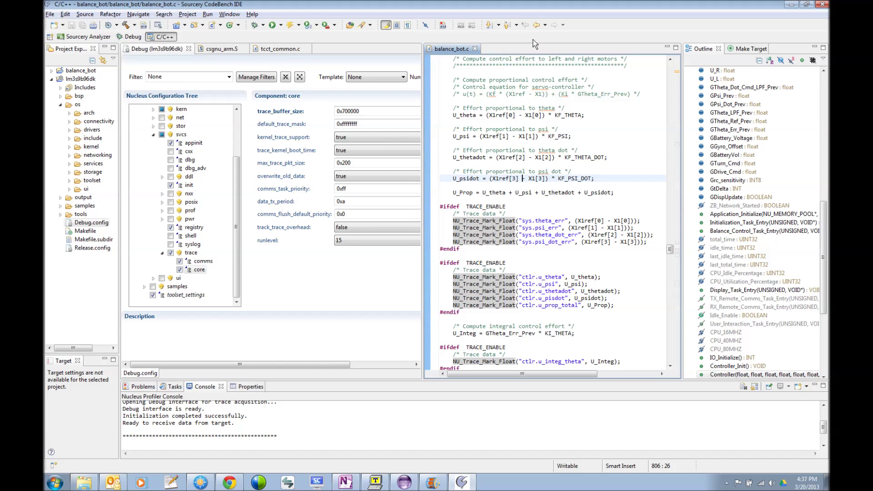
Bring up the Movie Maker webcam window and shrink the IDE window so the robot's video shows beside it.
click(555, 171)
click(434, 482)
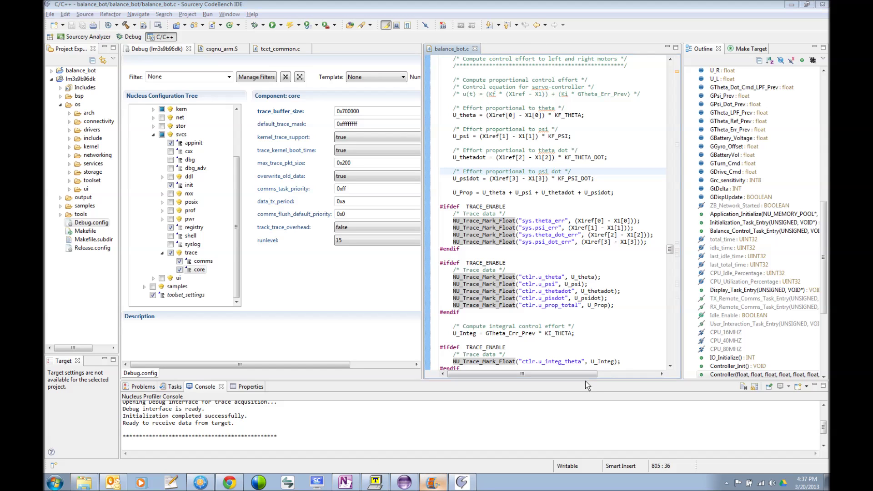
drag(708, 86, 642, 107)
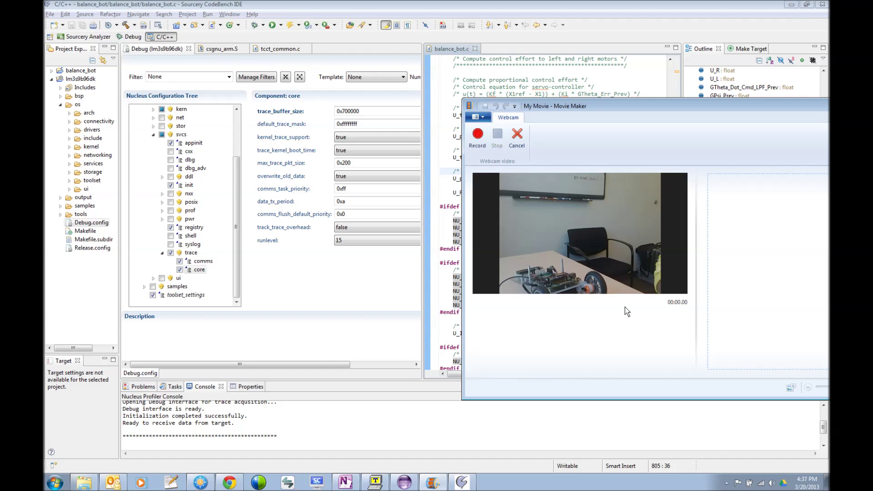
click(807, 5)
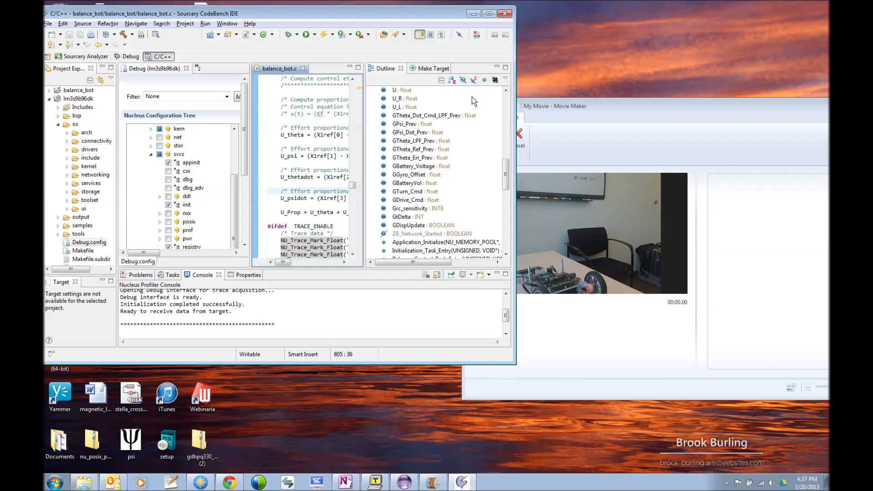
Launch a debug session for balance_bot with the "balance_bot Debug" configuration, checking that the profiler is enabled over the Debug Interface.
click(49, 99)
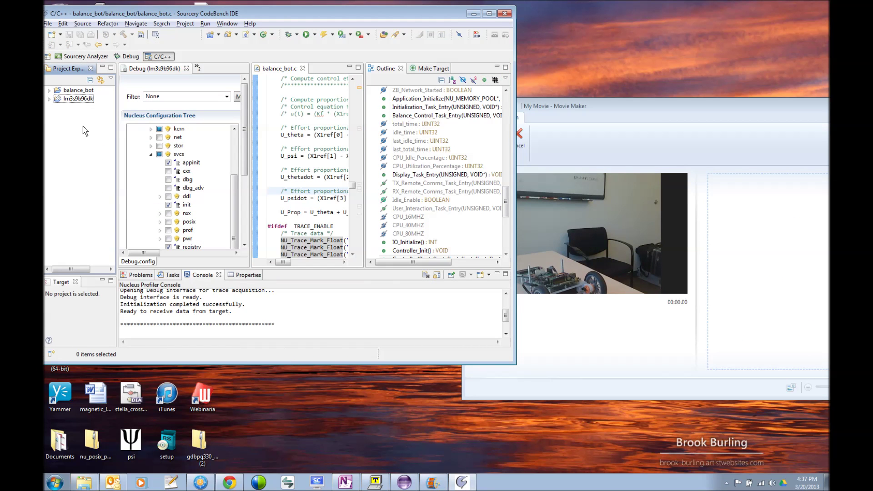
right_click(79, 98)
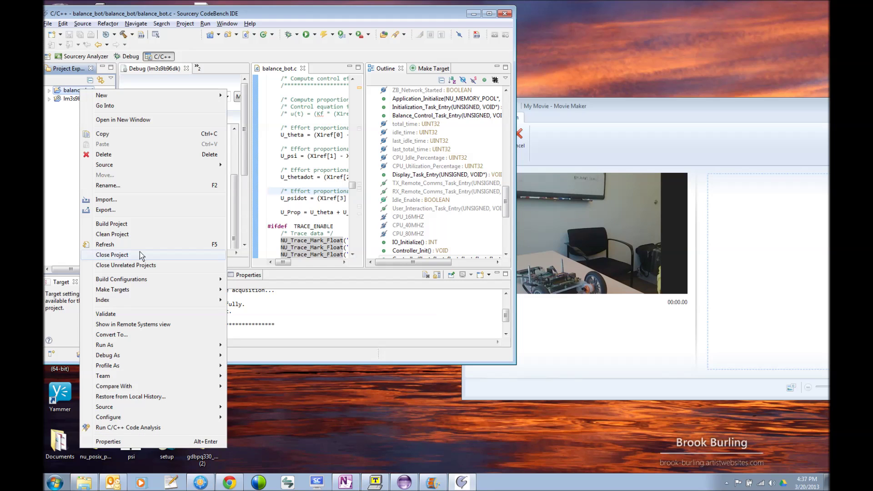
mouse_move(166, 357)
click(257, 365)
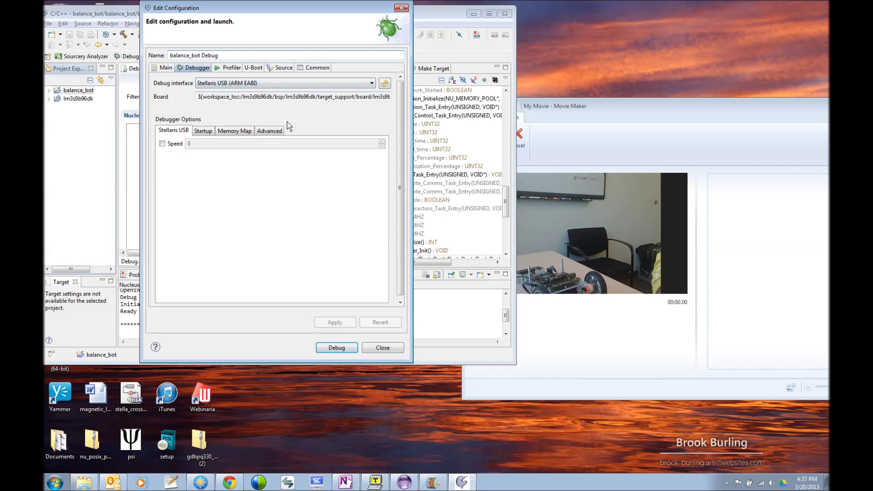
click(229, 68)
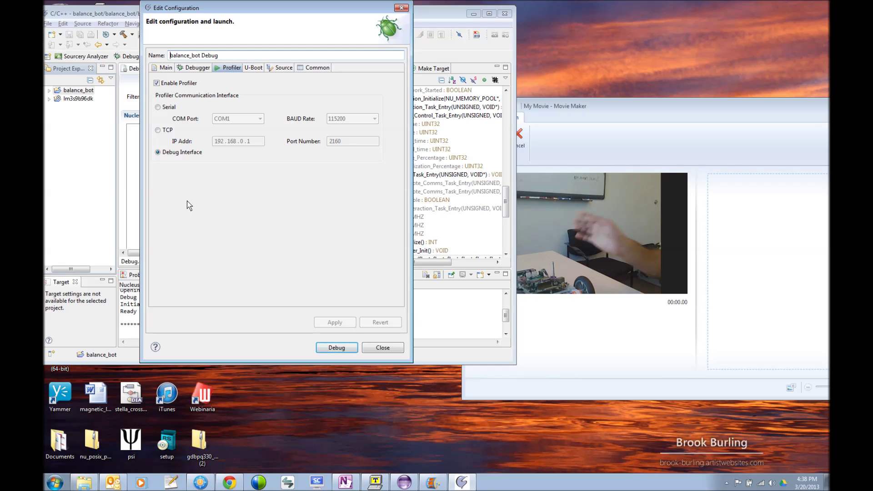
click(337, 347)
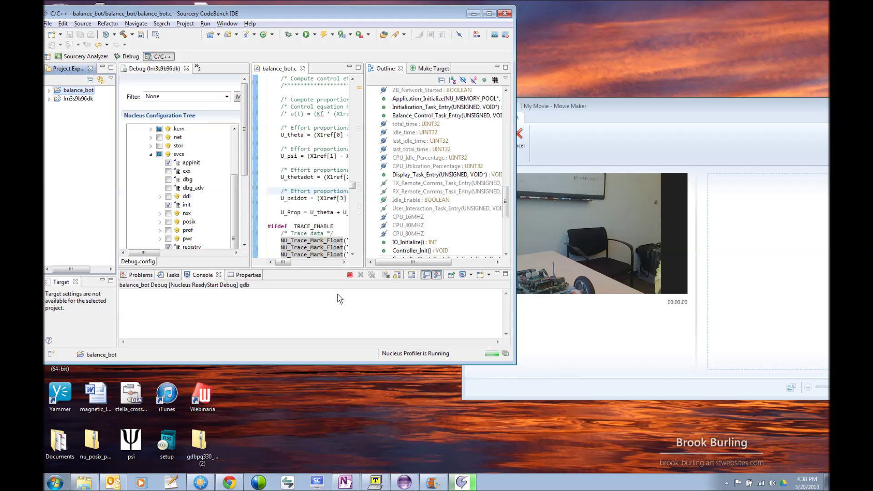
Resume the balance_bot program on the target, keep the robot's webcam view clear while it balances, and suspend execution.
click(319, 213)
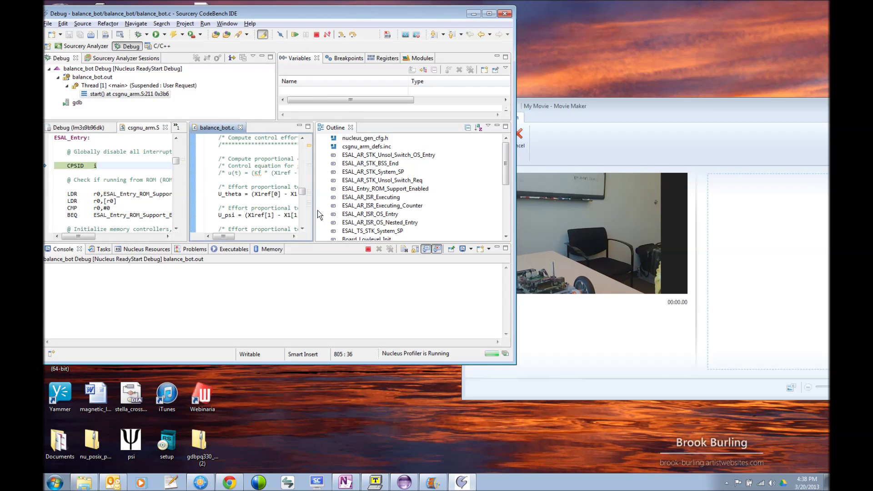
drag(288, 244, 298, 267)
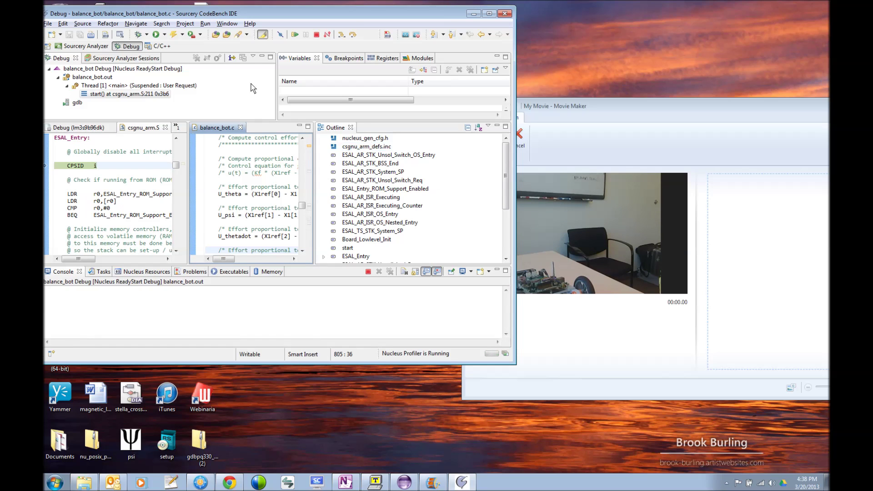
click(253, 104)
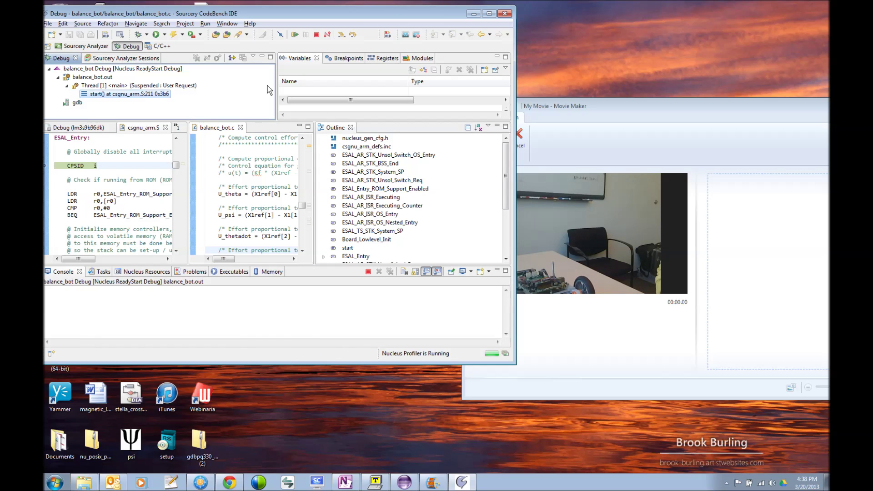
click(295, 35)
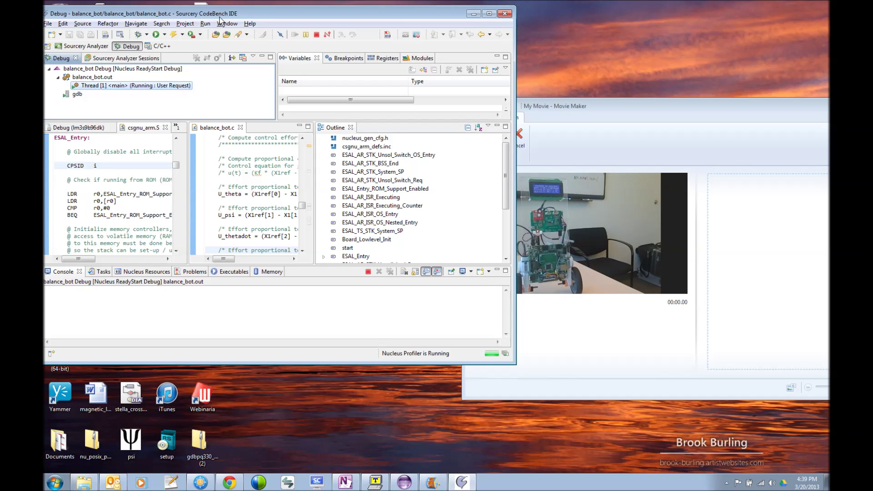
drag(225, 13, 207, 12)
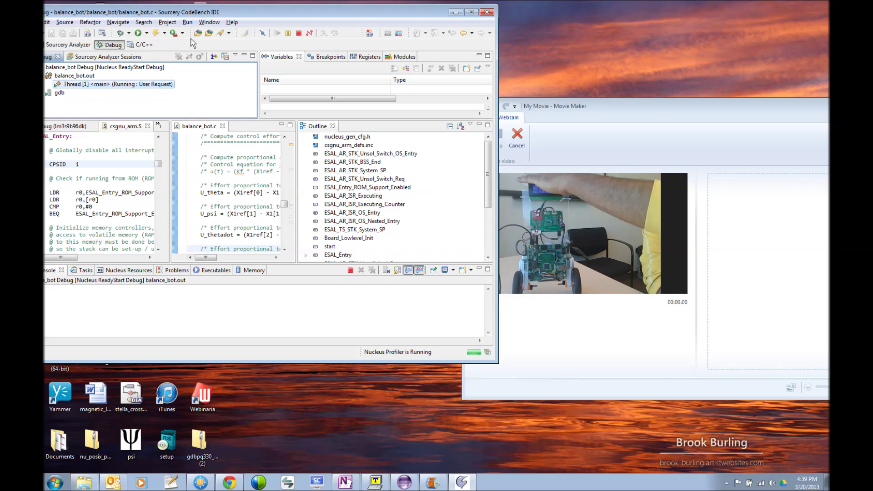
click(288, 33)
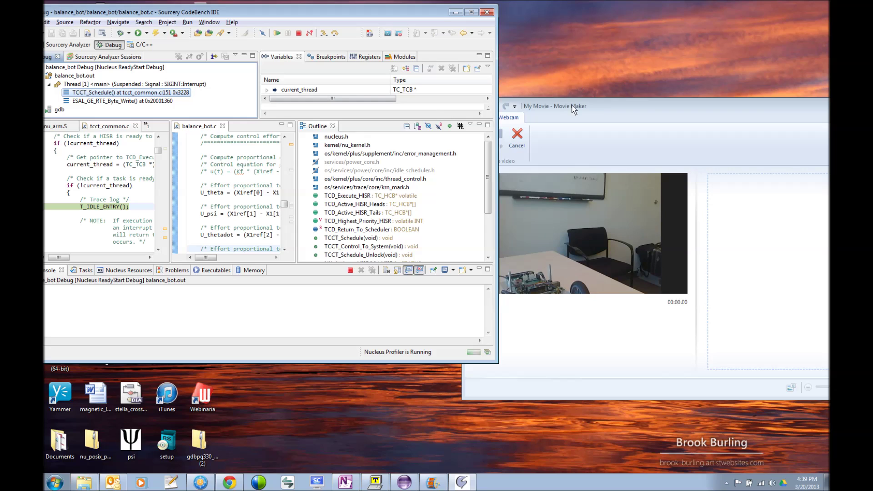
Close Movie Maker, maximize the IDE and load the captured trace session into the Sourcery Analyzer timeline.
click(588, 107)
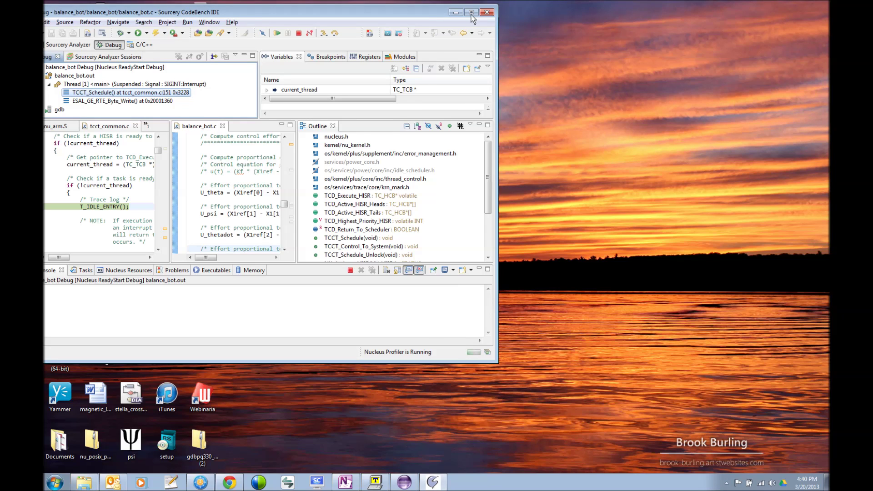
click(471, 13)
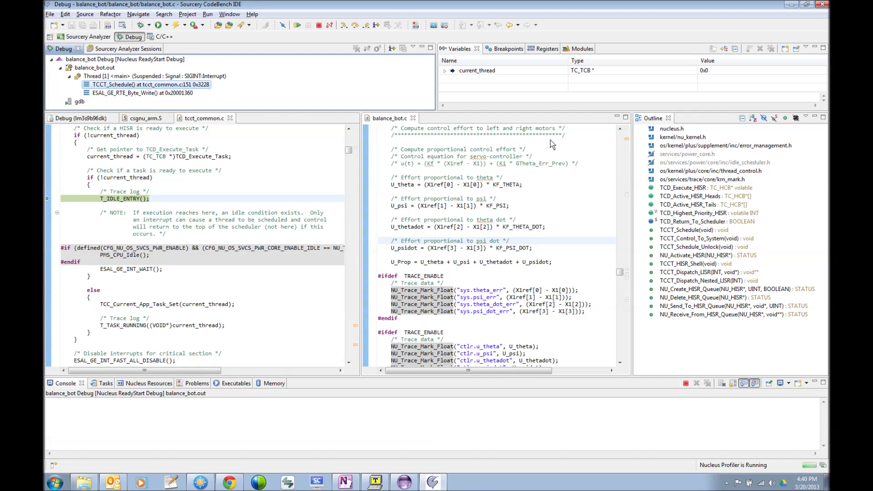
click(434, 25)
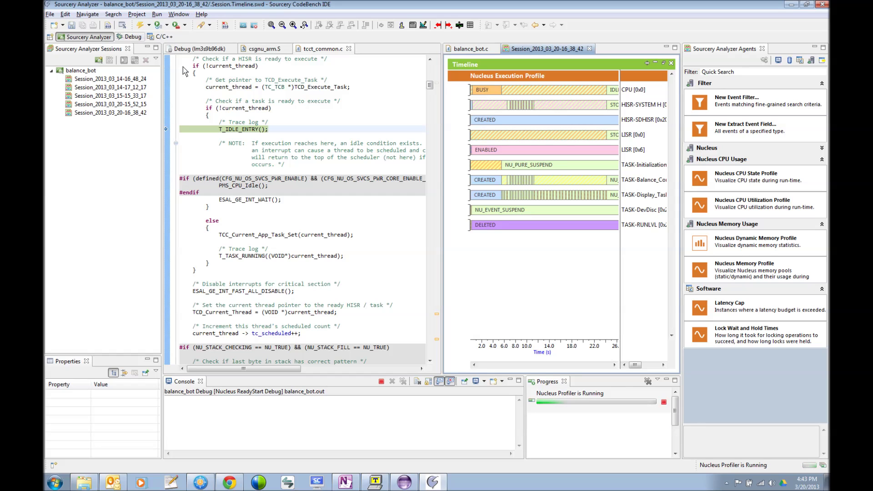
Close the tcct_common.c, csgnu_arm.S and Debug.config editors to give the timeline the full editor width.
click(349, 48)
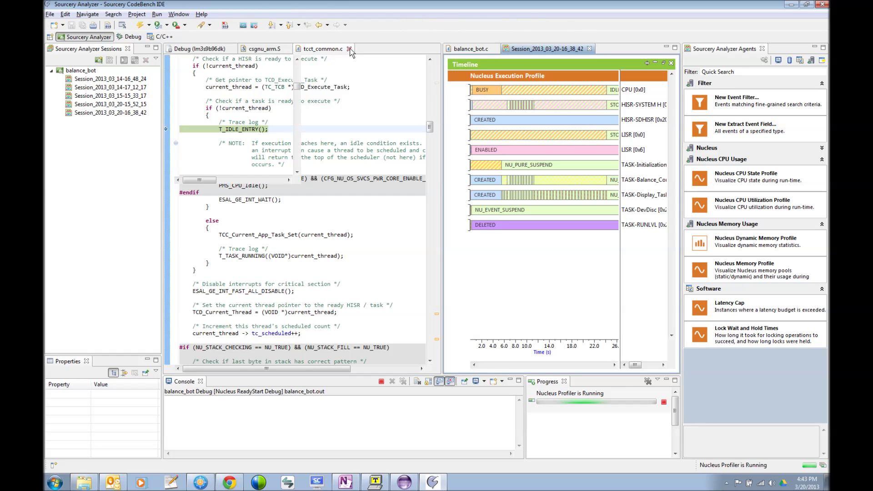
click(286, 49)
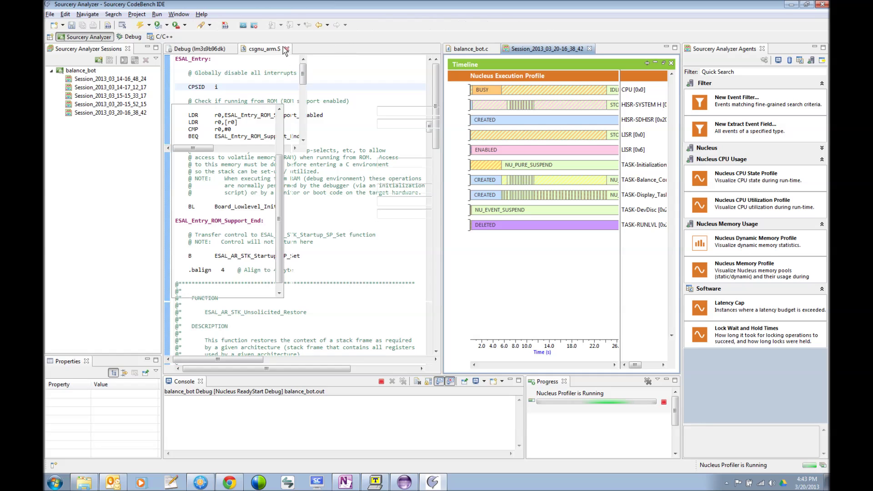
click(231, 49)
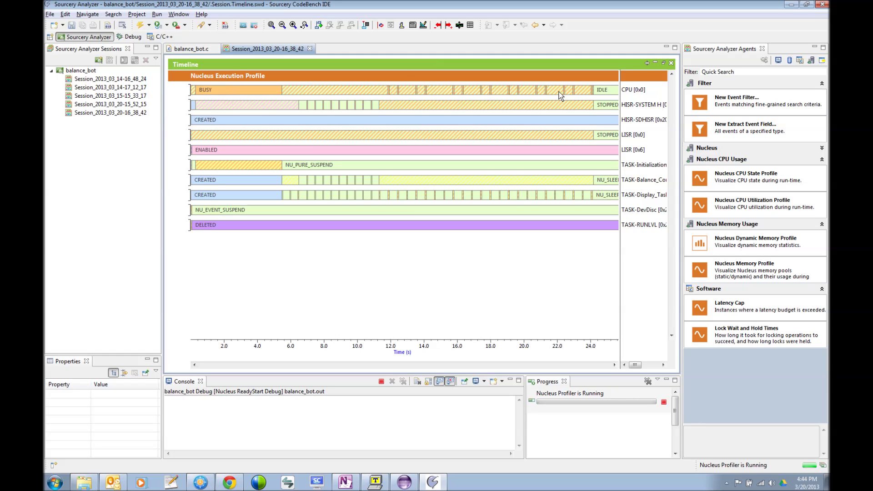
Widen the label column of the Nucleus Execution Profile and examine the CPU, LISR, TASK-DevDisc and TASK-RUNLVL rows.
drag(619, 100, 610, 99)
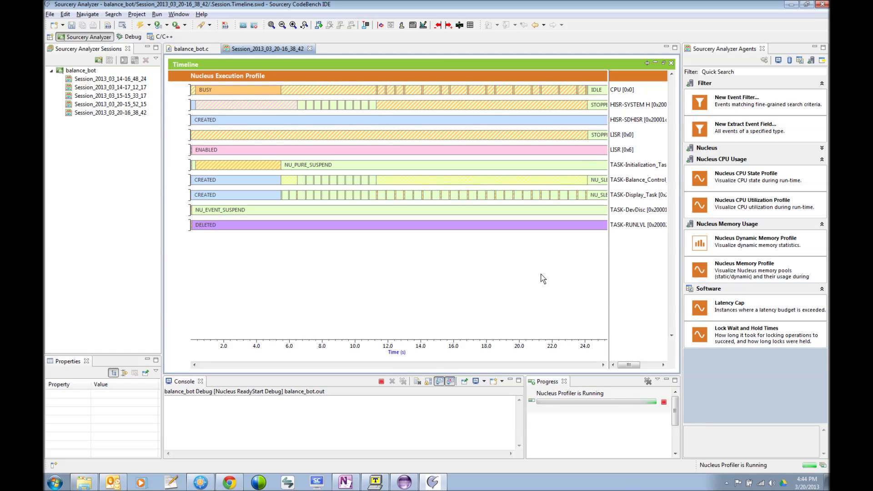
click(628, 91)
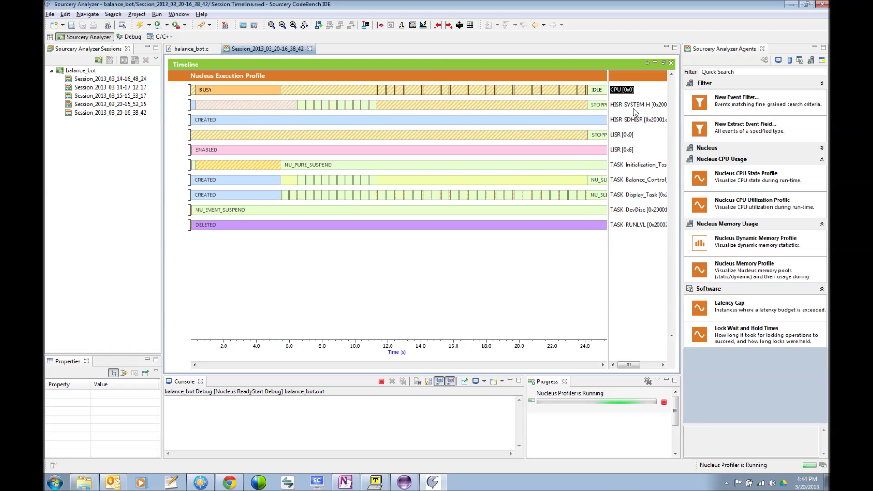
click(627, 150)
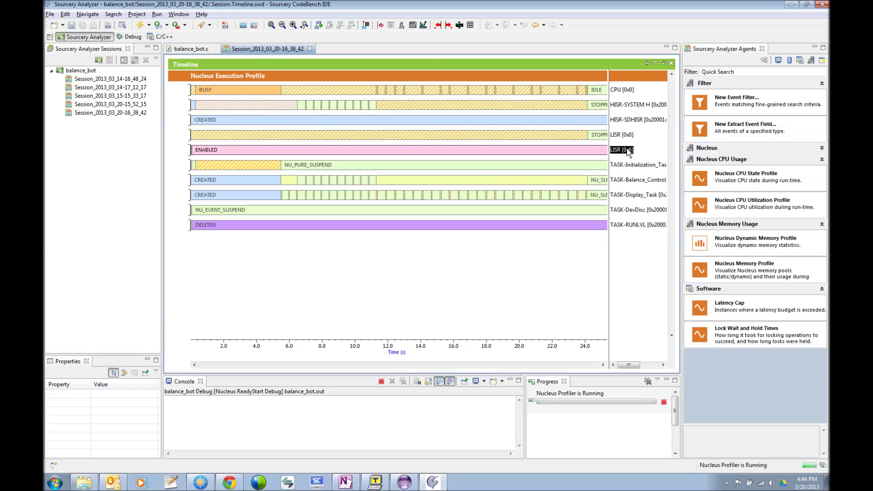
drag(610, 154, 590, 155)
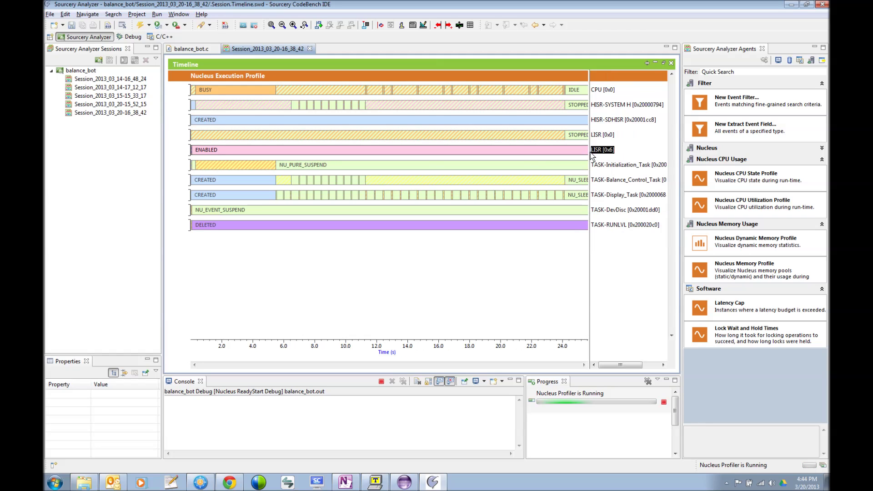
click(622, 224)
click(621, 211)
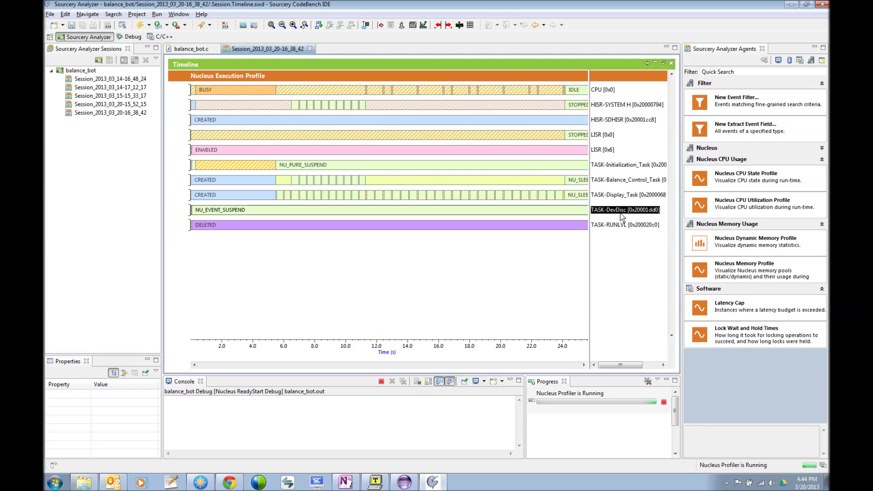
click(622, 226)
click(621, 211)
click(621, 227)
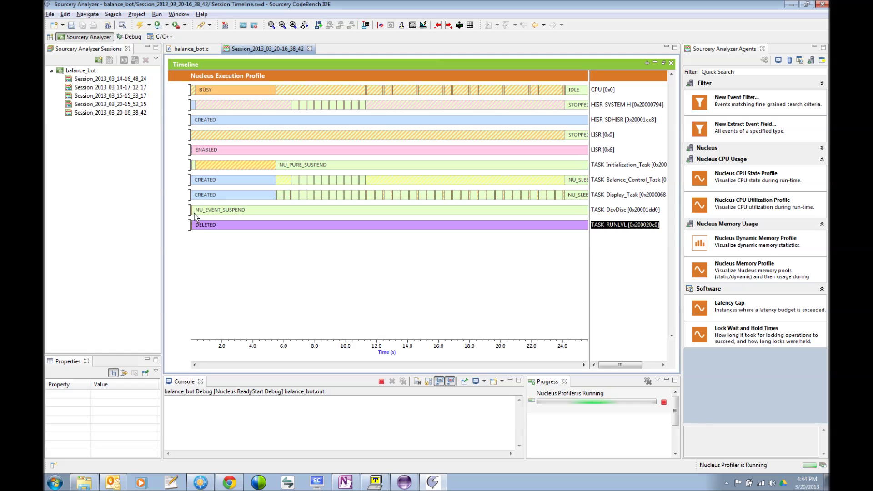
Narrow the timeline to startup, about 1 to 7 ms, and examine the TASK-RUNLVL states up to its deletion.
drag(195, 212, 184, 211)
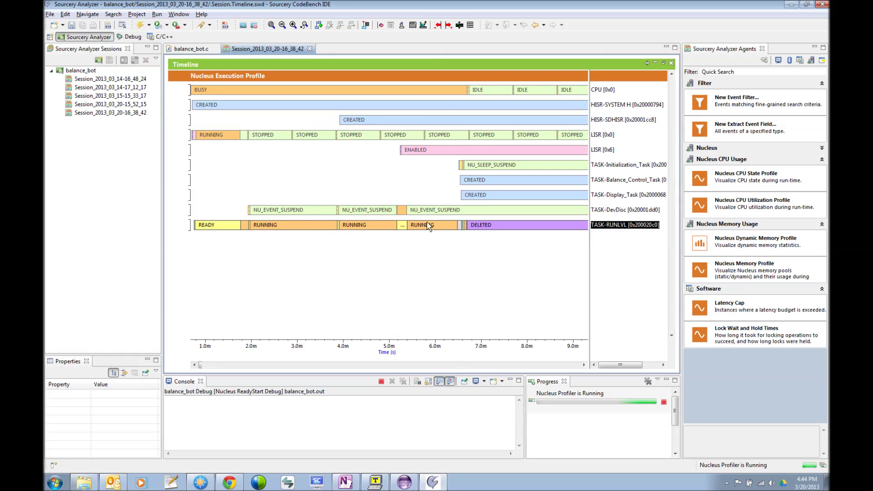
drag(488, 220, 203, 221)
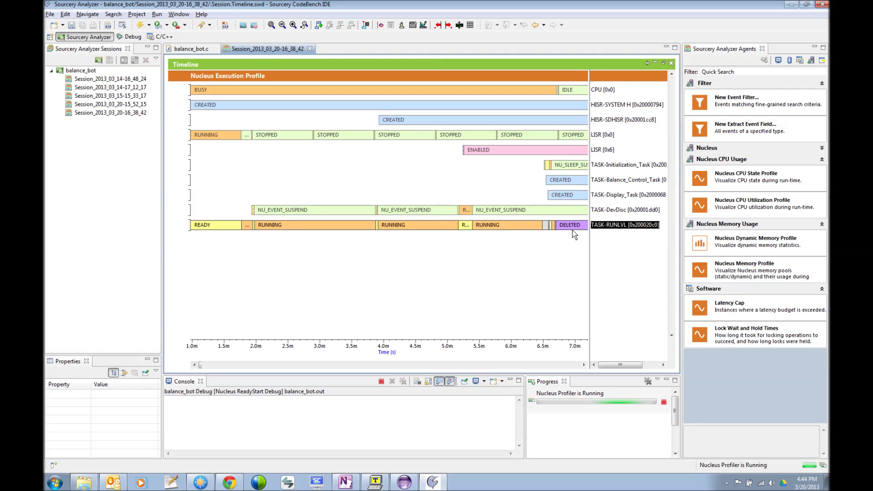
click(563, 263)
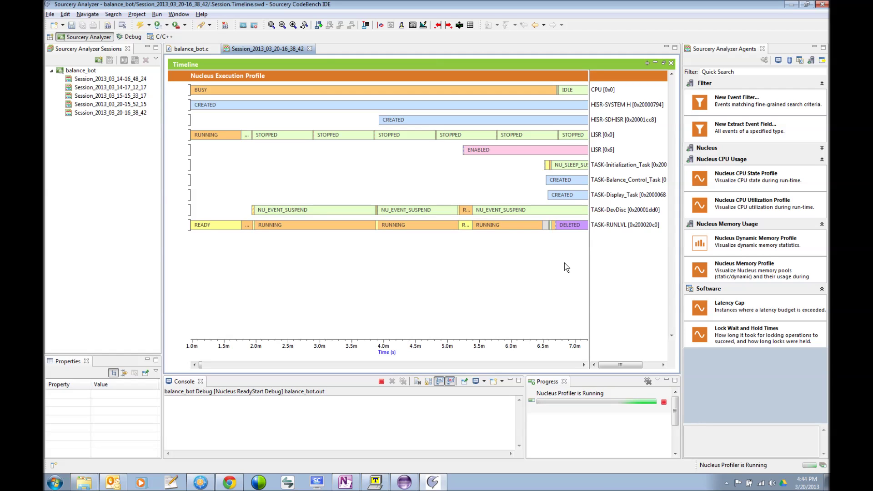
From the full time range, narrow to a single LISR [0x0] run near 10.78849 s and examine its duration.
click(272, 25)
drag(348, 142, 442, 147)
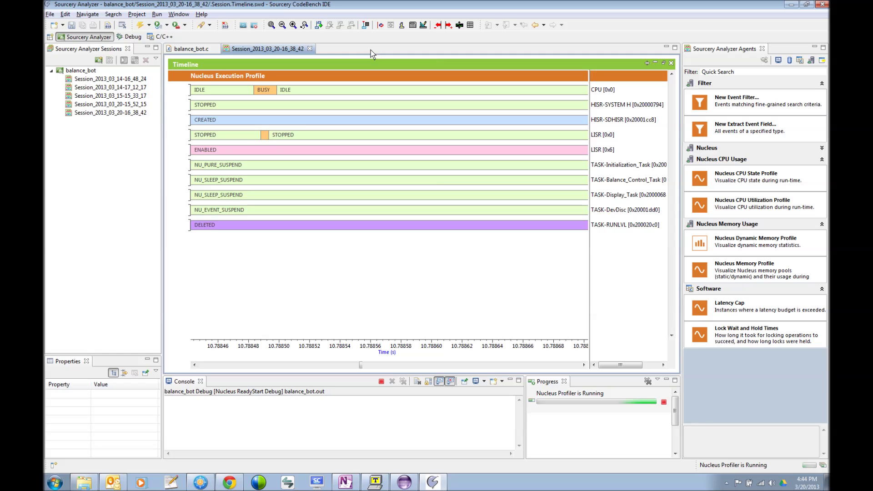
drag(255, 139, 287, 150)
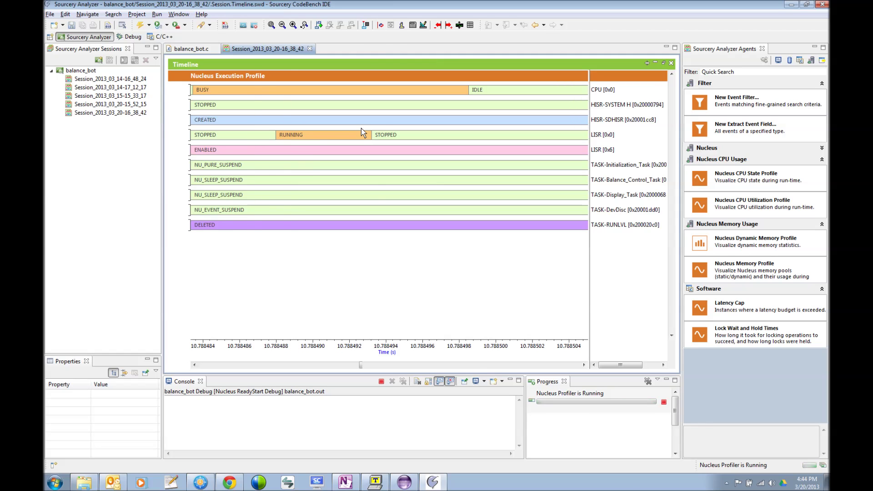
From the full time range, narrow to about 12.92 to 13.04 s and examine how TASK-Display_Task interleaves with the other threads.
click(272, 26)
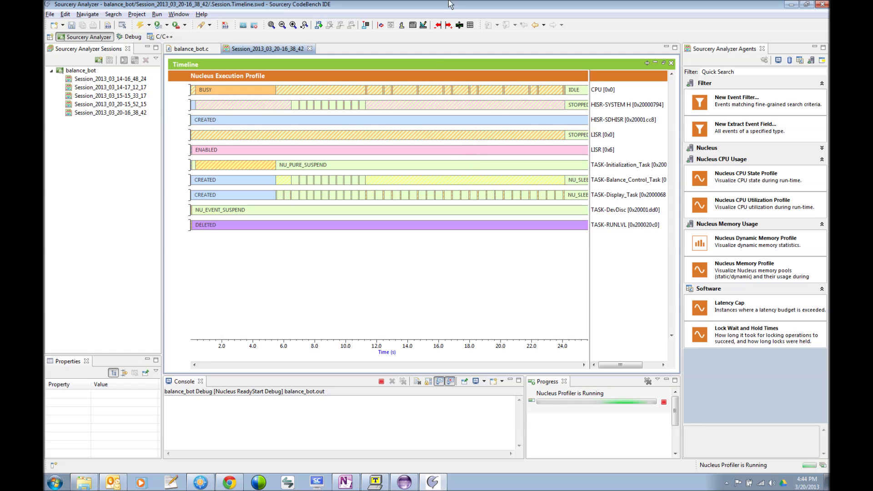
drag(371, 141, 376, 141)
drag(303, 136, 373, 136)
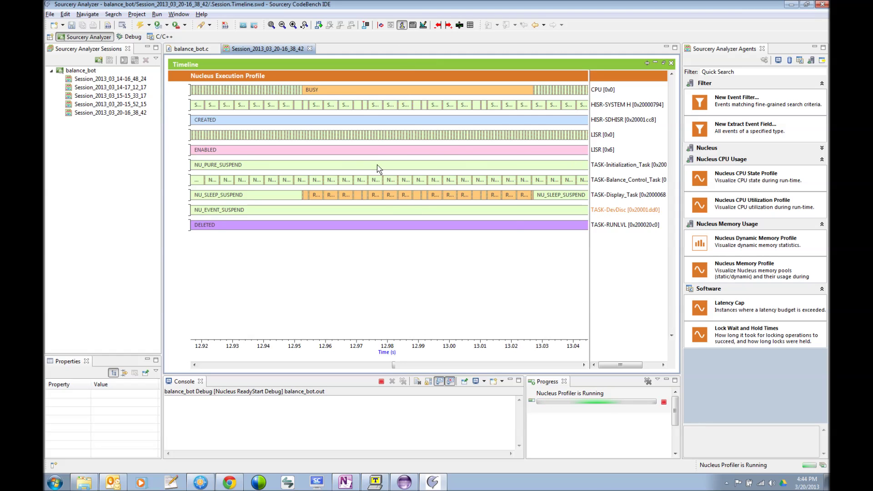
mouse_move(375, 124)
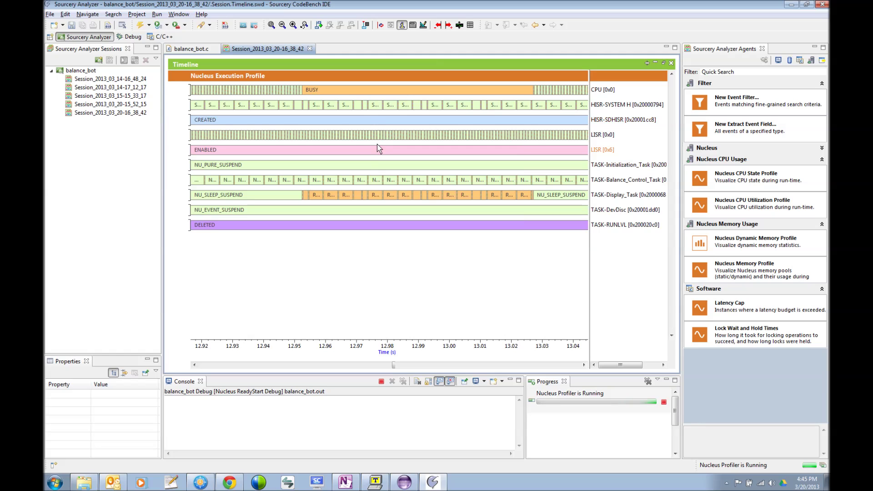
mouse_move(380, 121)
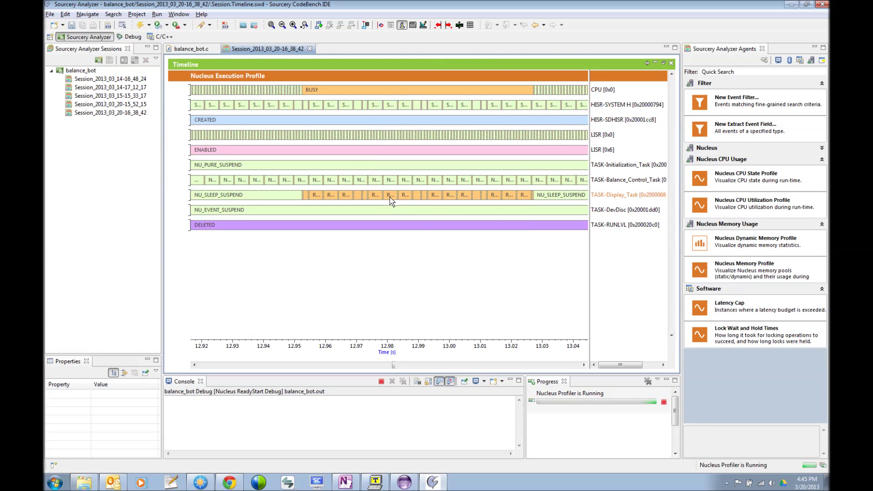
Narrow the timeline to about 12.98300 to 12.98324 s, examine the TASK-Balance_Control_Task and TASK-Display_Task states, and restore the full time range.
drag(391, 197, 414, 197)
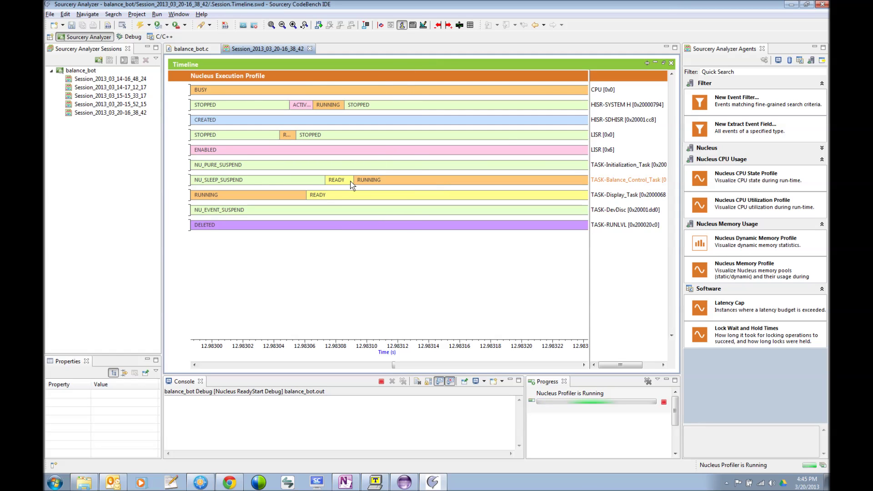
mouse_move(372, 183)
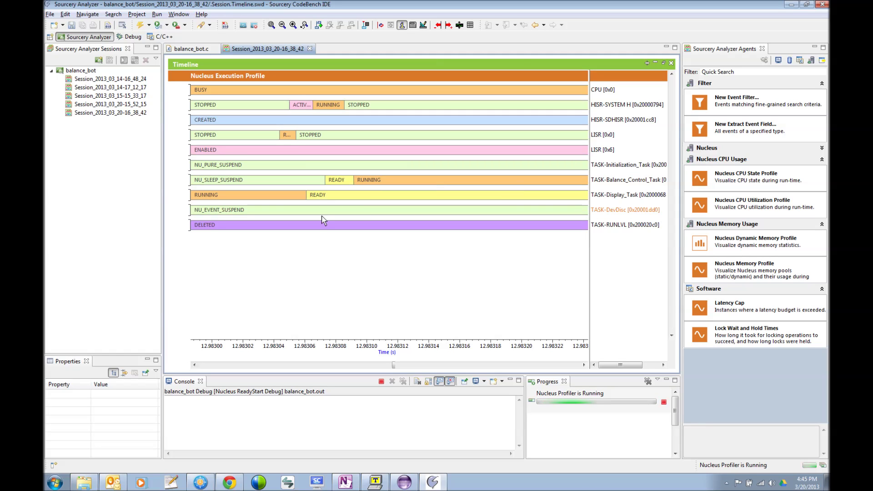
click(272, 25)
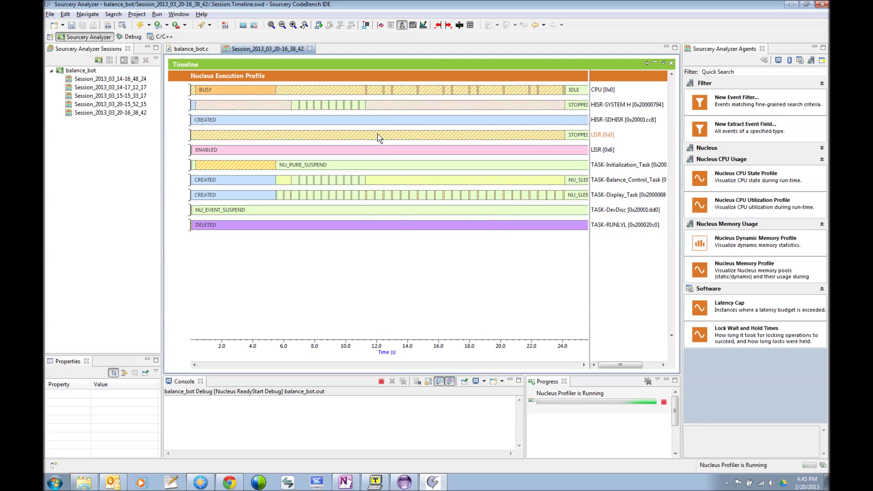
Narrow to the LISR [0x0] runs near 12.42 s, widen to about 12.413 to 12.435 s, and examine their spacing.
mouse_move(374, 136)
mouse_down()
mouse_move(395, 136)
mouse_move(369, 136)
mouse_up()
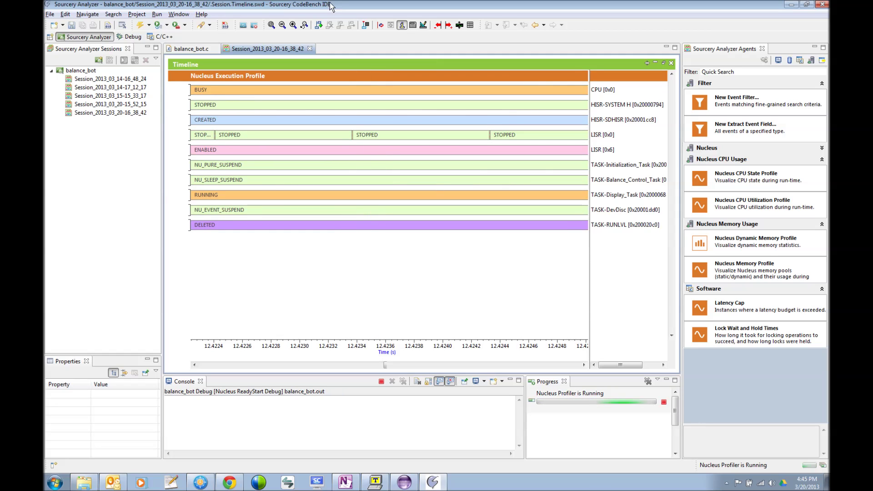
click(282, 25)
click(282, 26)
click(282, 25)
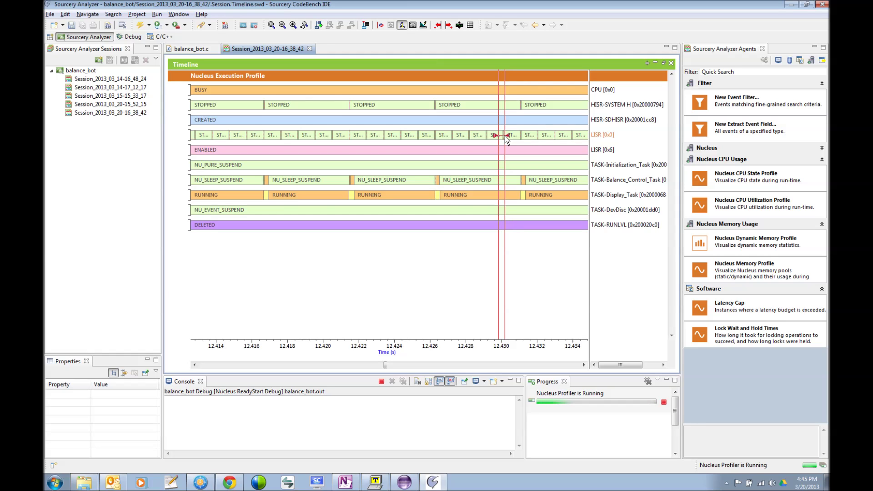
From the full time range, narrow to about 15.88415 to 15.88419 s and examine the CPU BUSY period and the LISR [0x0] run.
click(272, 26)
drag(429, 130, 456, 140)
drag(384, 136, 398, 140)
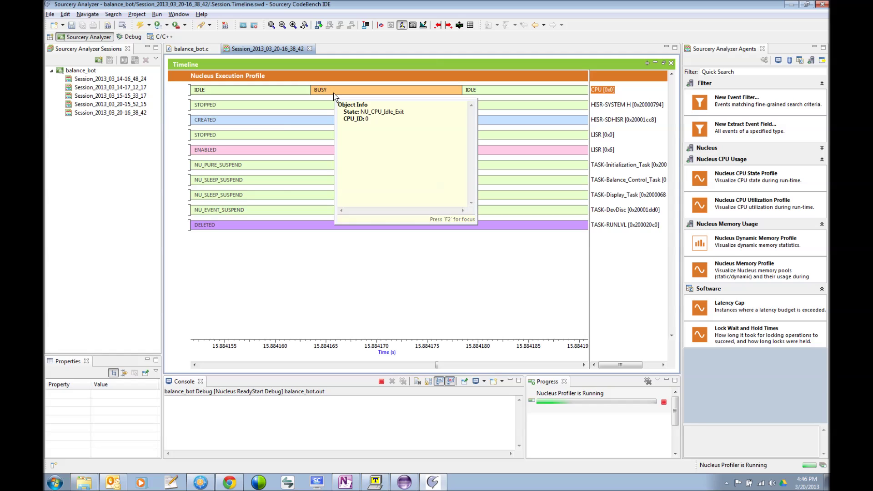
click(597, 135)
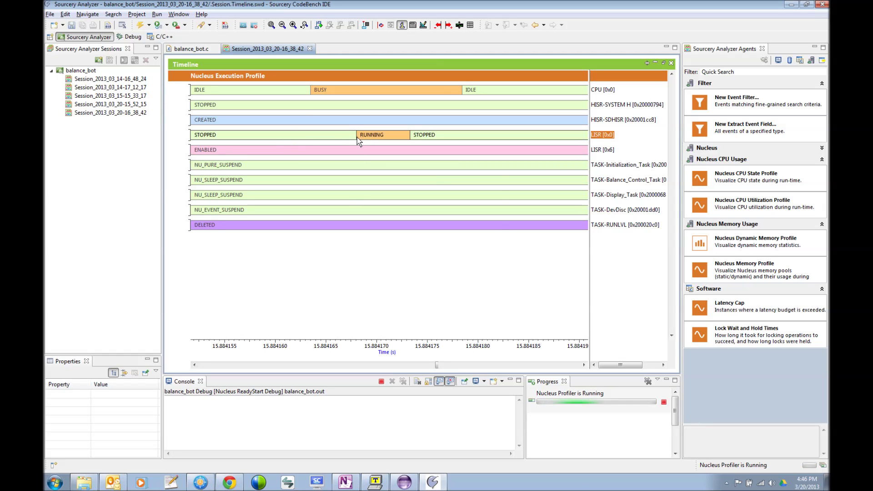
mouse_move(357, 139)
mouse_move(411, 137)
click(360, 138)
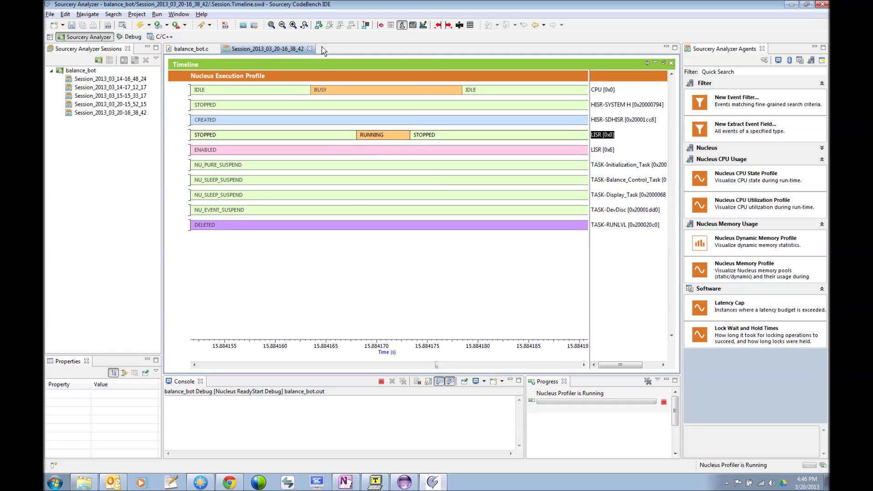
Measure the delay between the CPU turning BUSY and LISR [0x0] starting to run with two cursors snapped to those transitions.
click(600, 90)
click(319, 25)
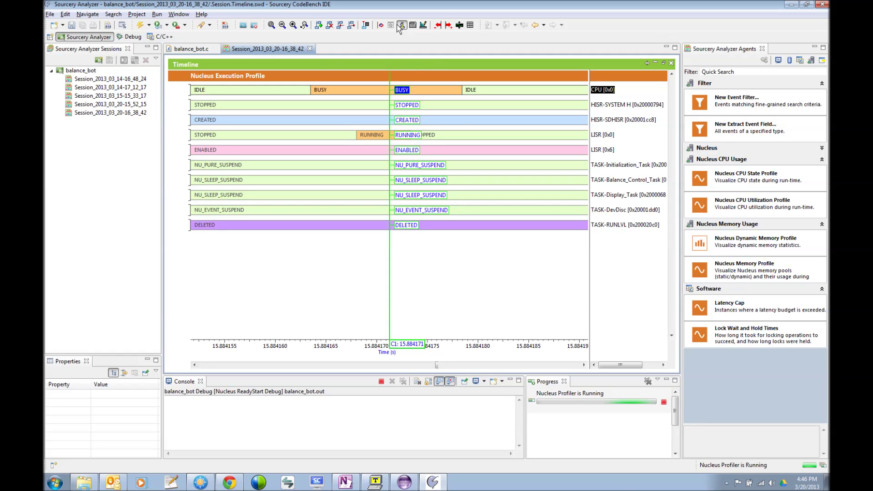
click(342, 26)
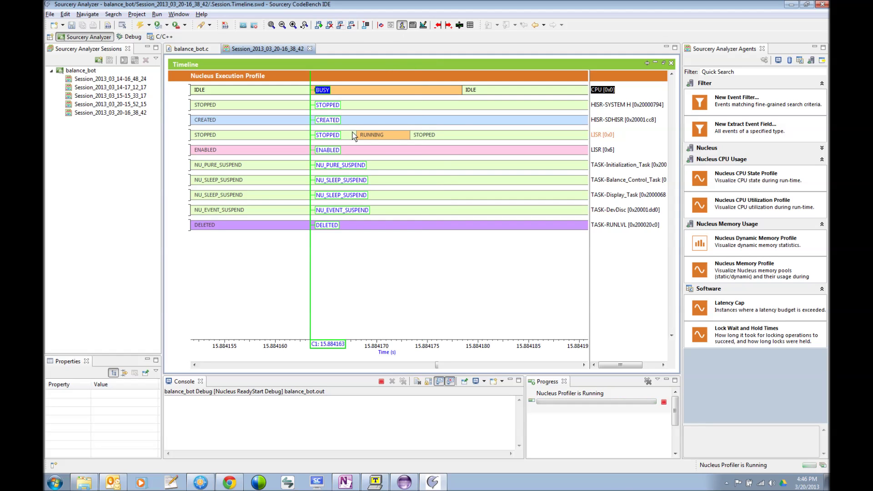
click(601, 136)
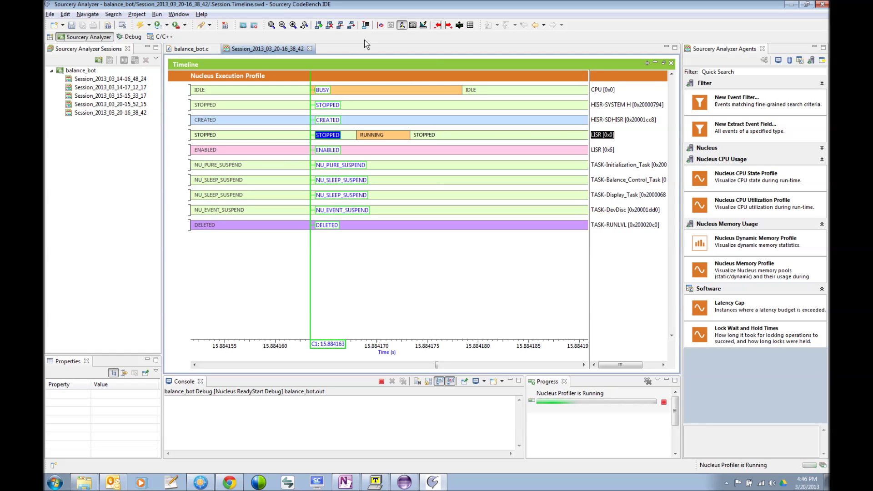
click(319, 26)
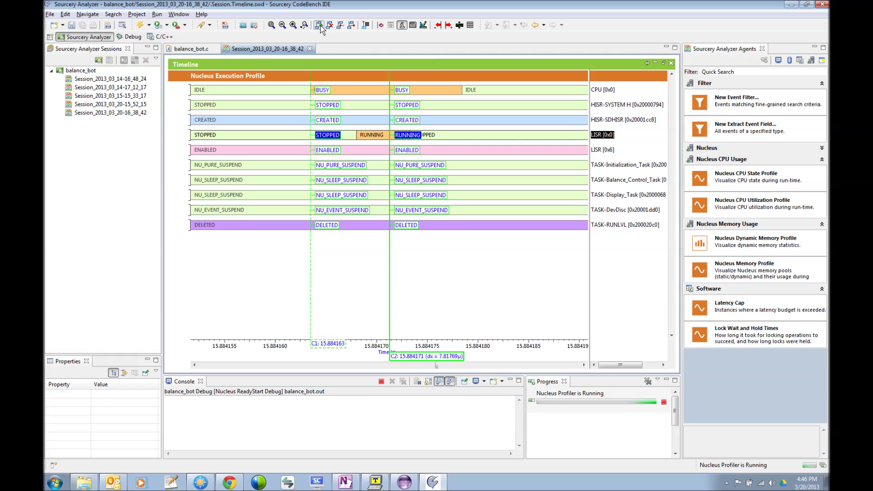
click(341, 27)
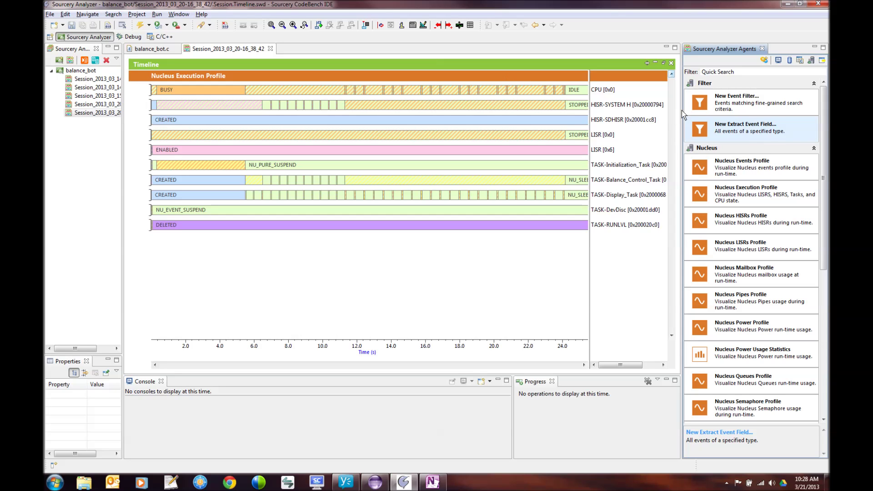
Widen the agents list and extract field_0 of the app_status event into the timeline as a State waveform.
drag(681, 115, 674, 114)
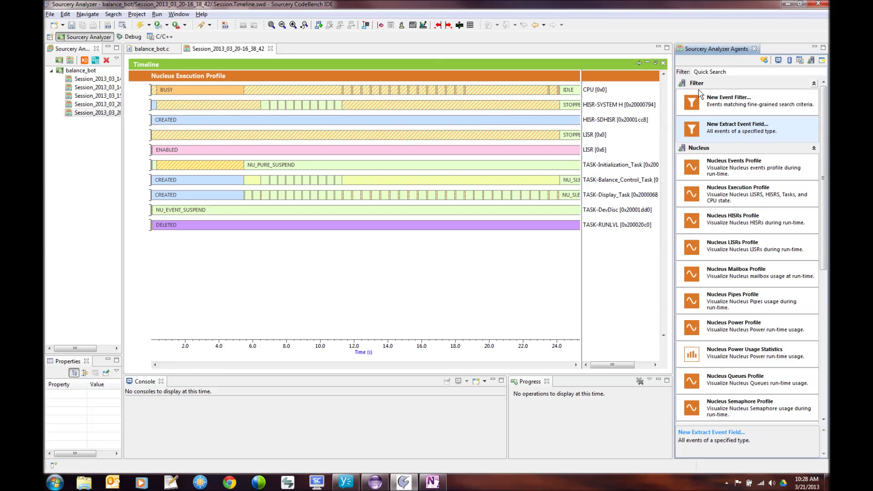
double_click(736, 132)
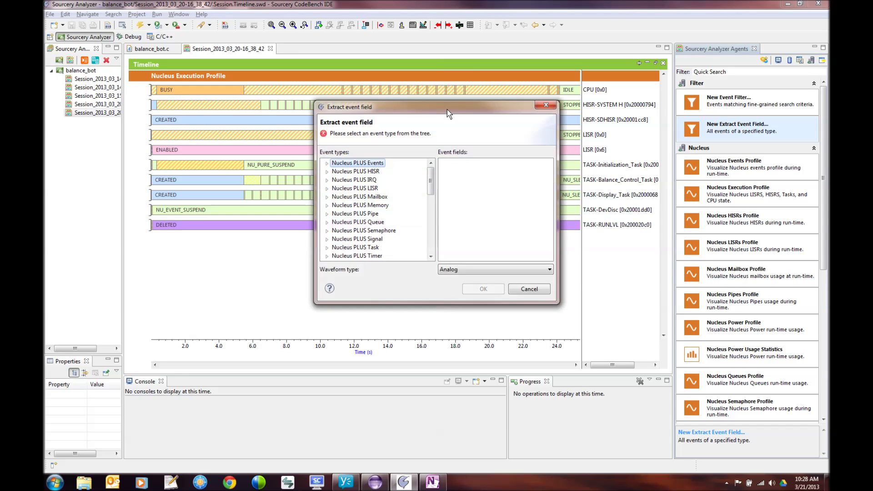
drag(447, 112, 568, 80)
mouse_move(551, 149)
mouse_down()
mouse_move(553, 207)
mouse_move(553, 135)
mouse_up()
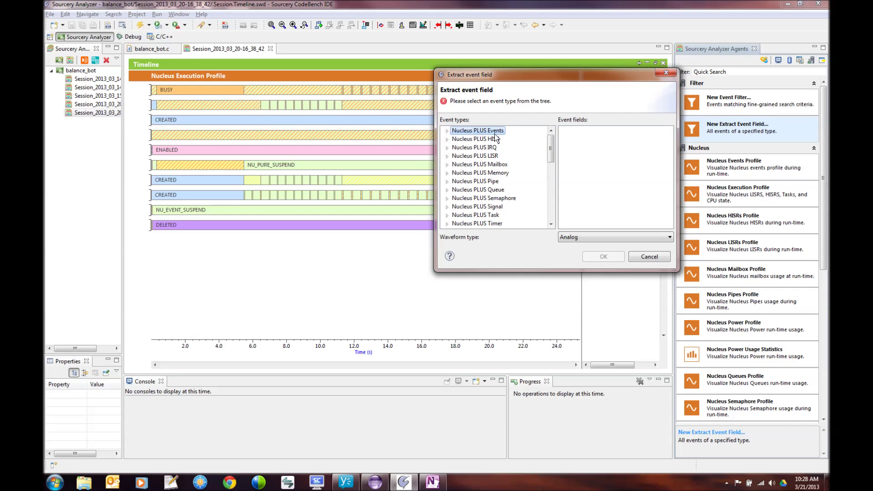
mouse_move(552, 141)
mouse_down()
mouse_move(553, 167)
mouse_move(551, 138)
mouse_move(551, 157)
mouse_up()
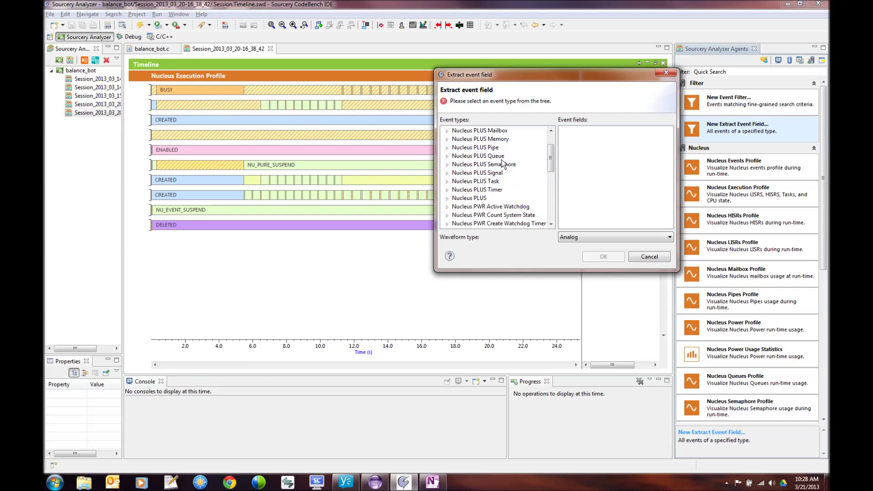
drag(551, 157, 551, 209)
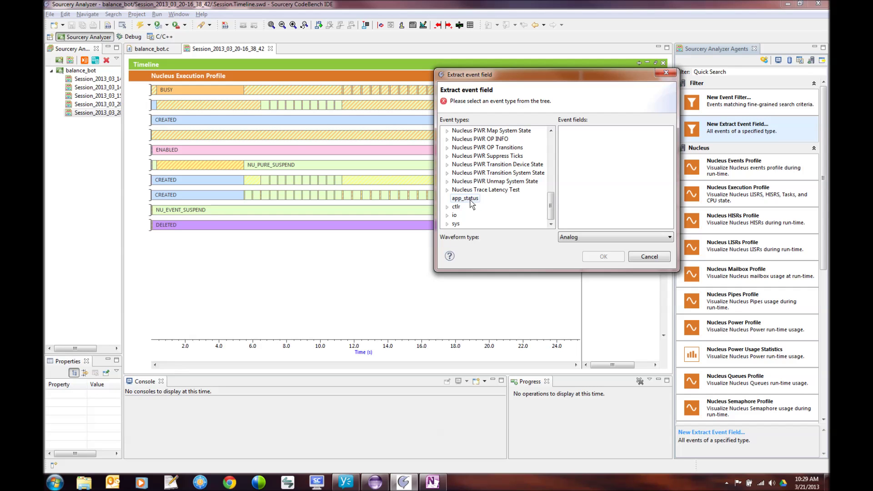
click(469, 201)
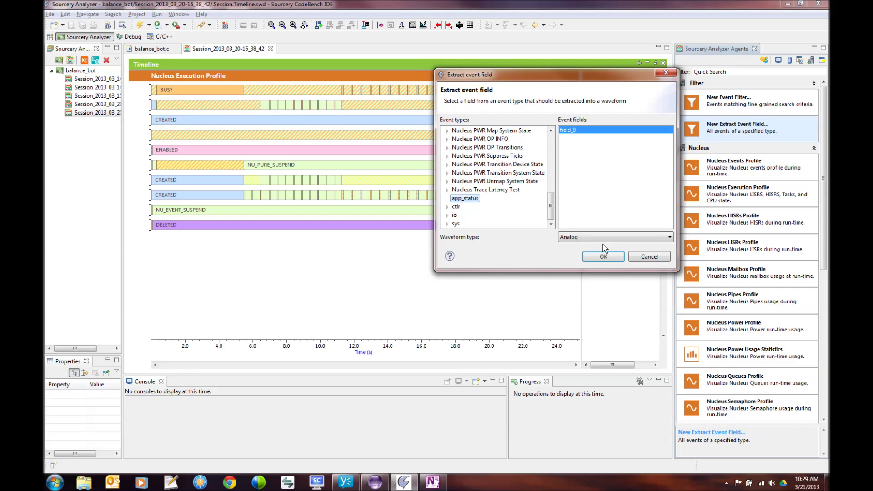
click(595, 240)
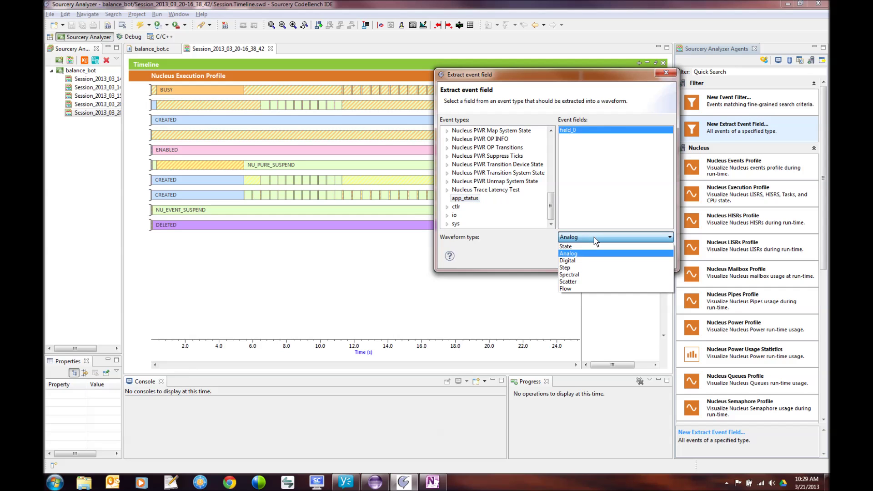
click(575, 250)
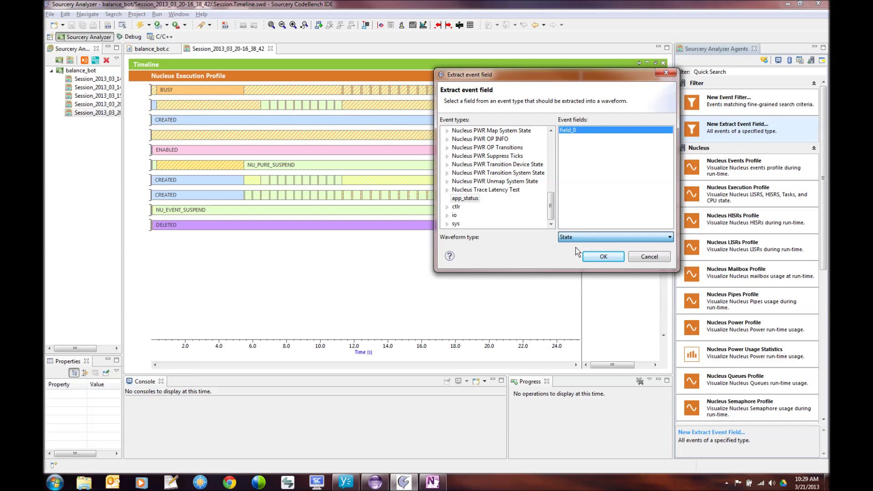
click(612, 255)
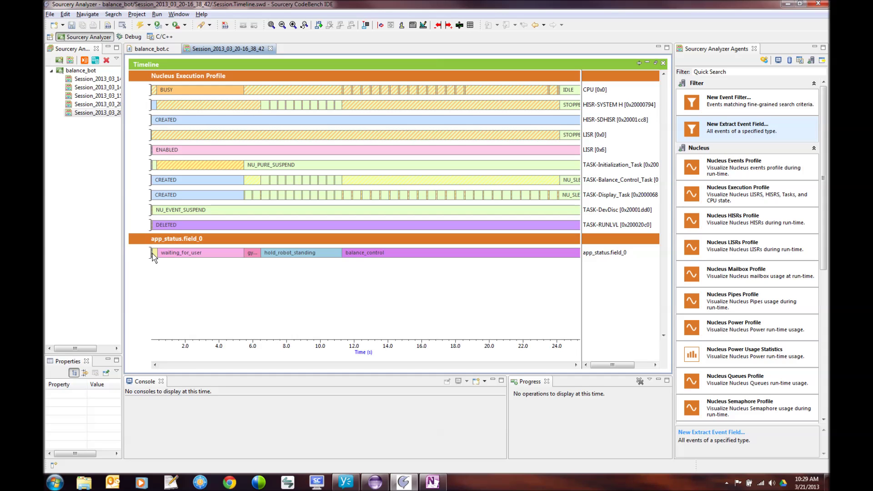
Narrow the timeline to the first app_status state at startup, examine it, and restore the full time range.
drag(162, 259, 148, 260)
click(272, 25)
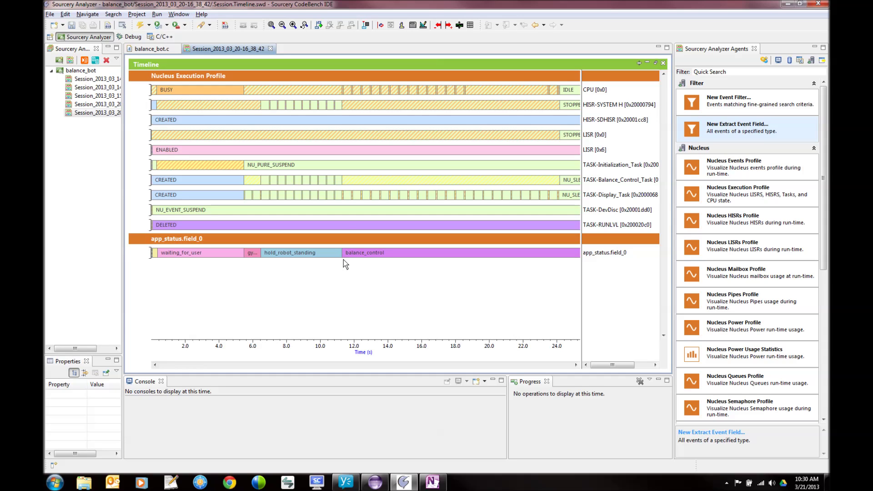
Compare TASK-Balance_Control_Task, narrowed to about 11.77 to 11.88 s, and TASK-Display_Task over the full range with the app_status phases.
click(630, 180)
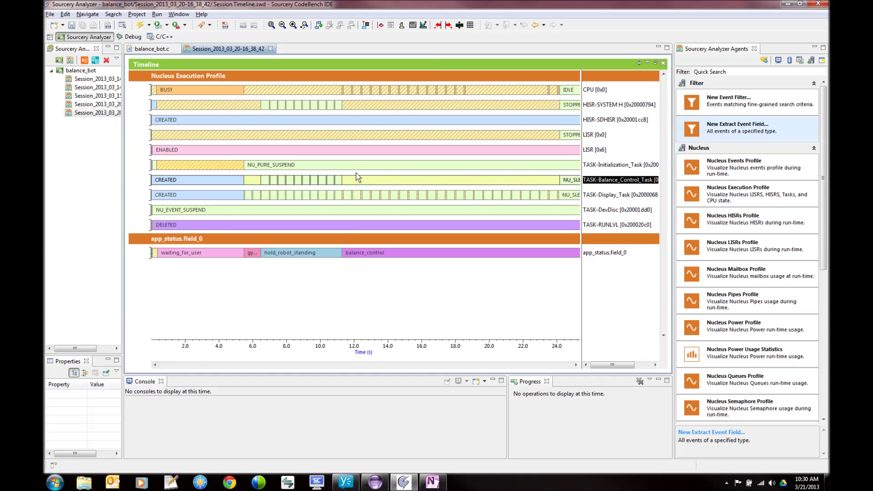
drag(342, 180, 370, 180)
drag(264, 182, 297, 182)
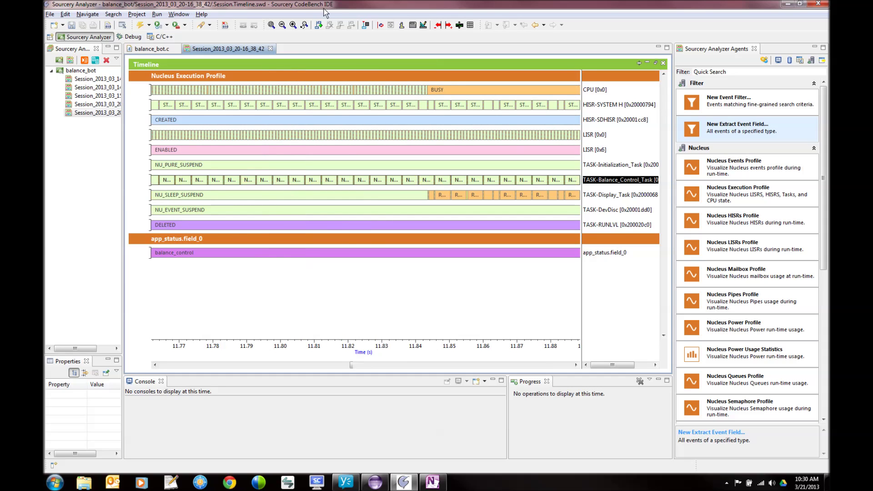
click(282, 26)
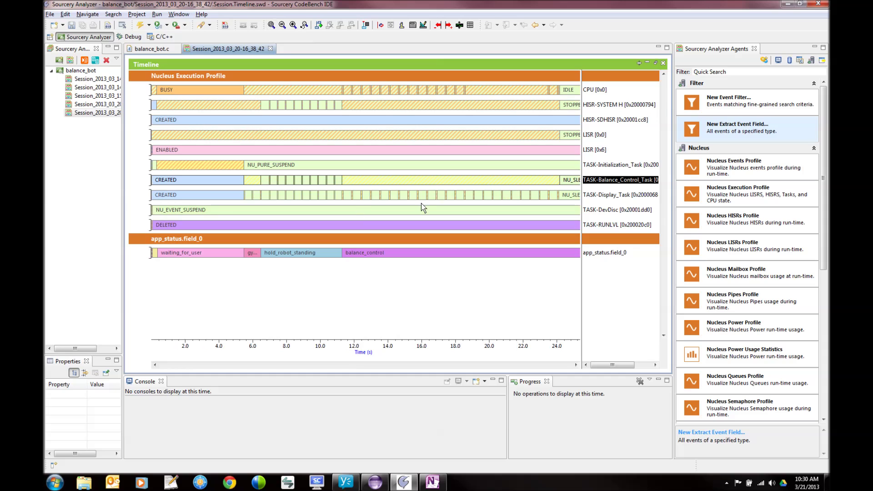
click(600, 199)
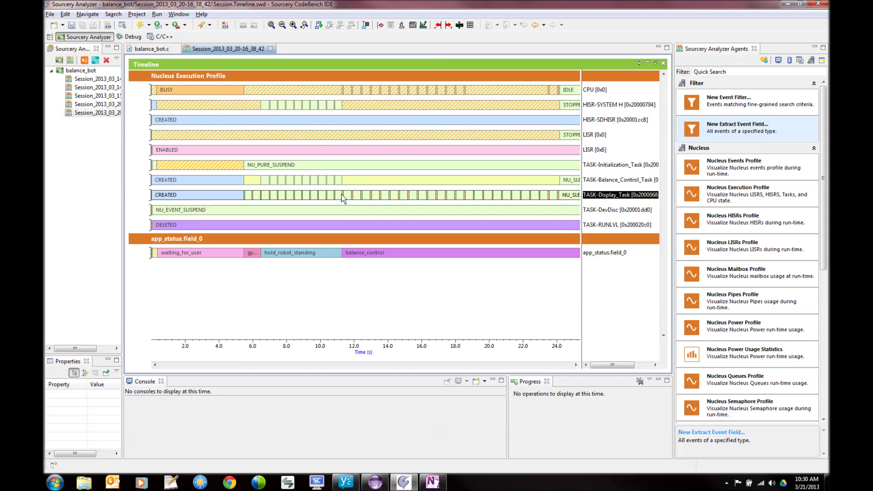
click(354, 285)
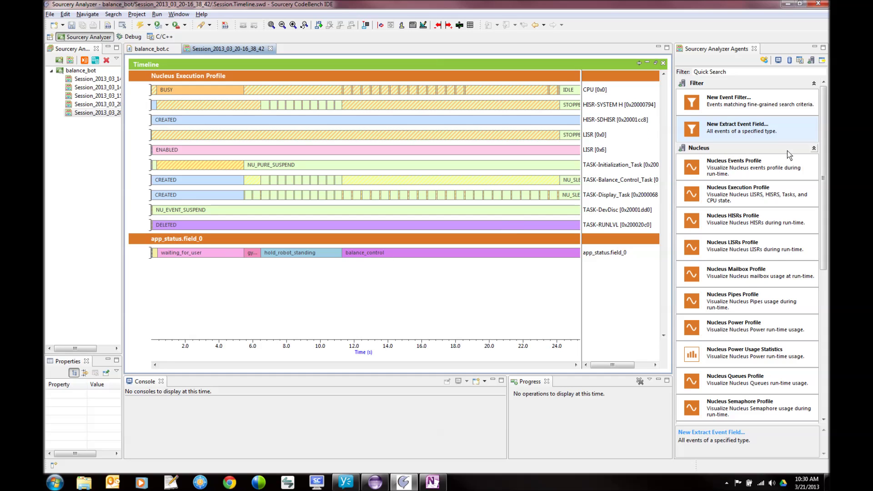
Extract field_0 of the io gyro_raw event into the timeline as an Analog waveform.
mouse_move(825, 137)
mouse_down()
mouse_move(826, 152)
mouse_move(826, 133)
mouse_up()
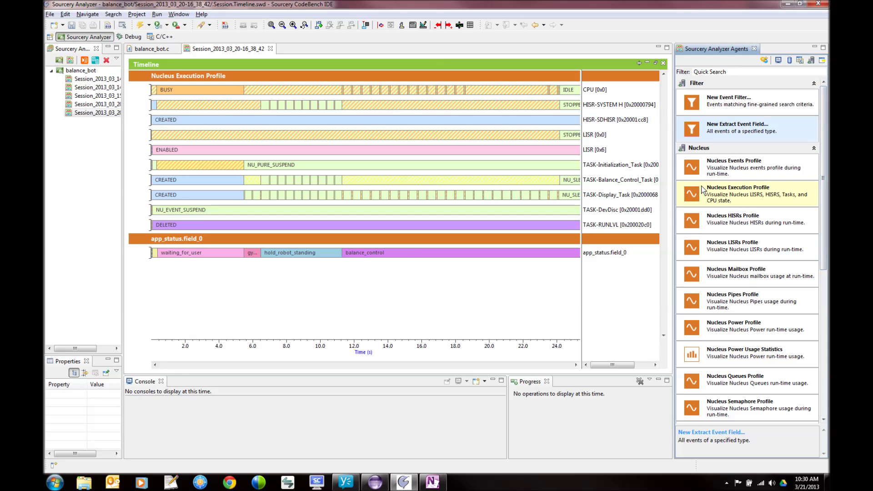
double_click(709, 130)
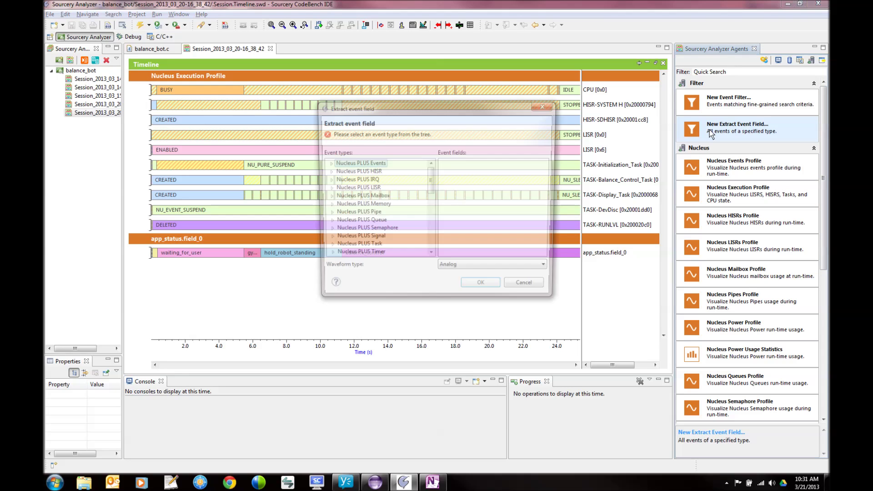
drag(431, 183, 431, 241)
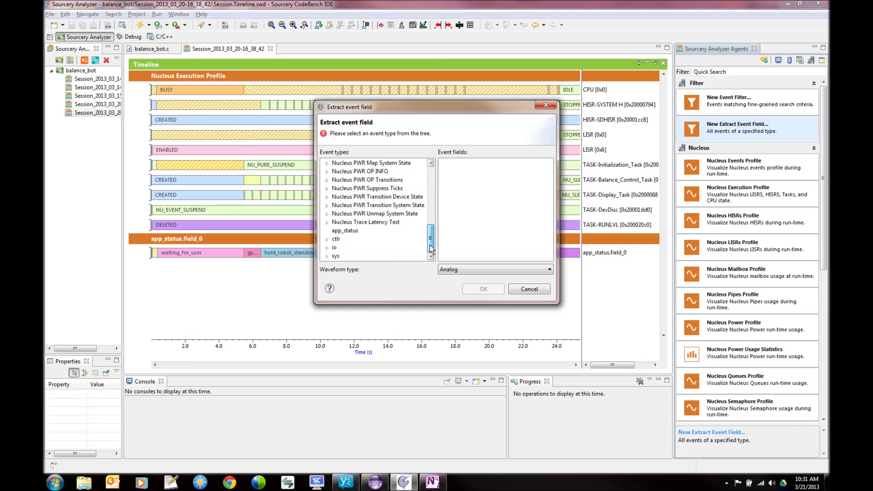
click(326, 248)
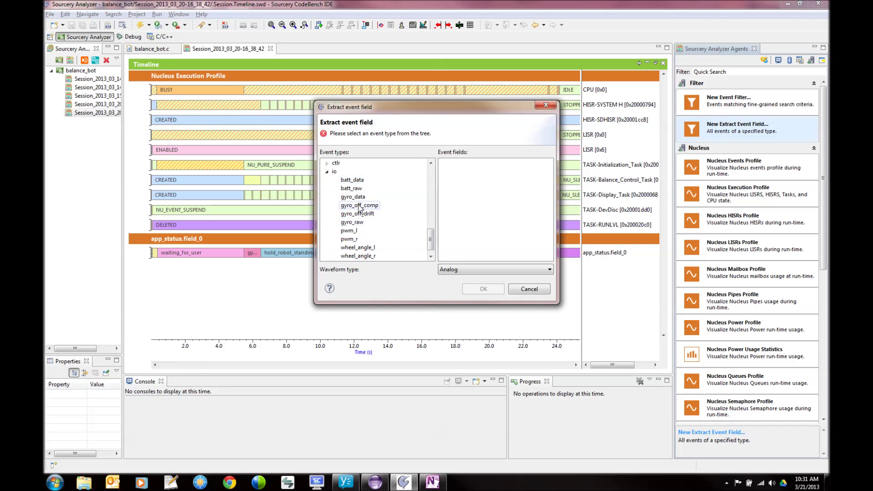
click(353, 222)
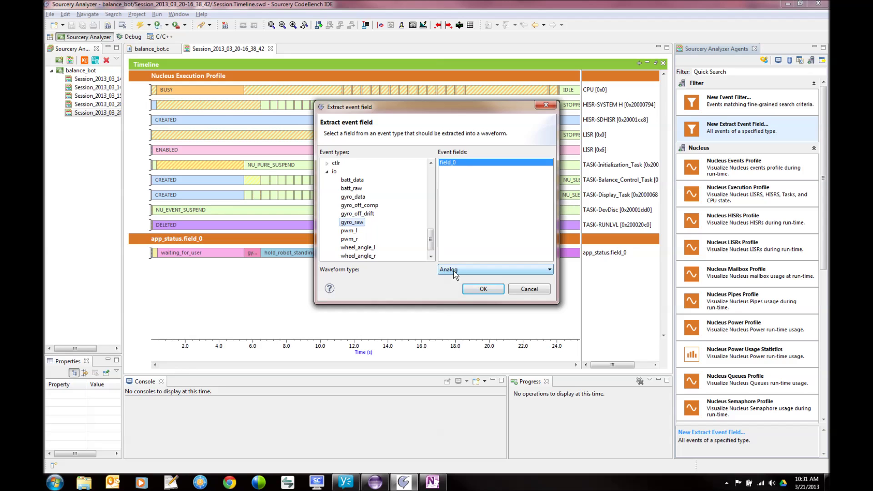
click(473, 288)
Narrow the timeline to the balance_control phase, about 11.4 to 24 s, and examine the gyro_raw waveform.
drag(665, 137, 665, 218)
drag(347, 277, 561, 279)
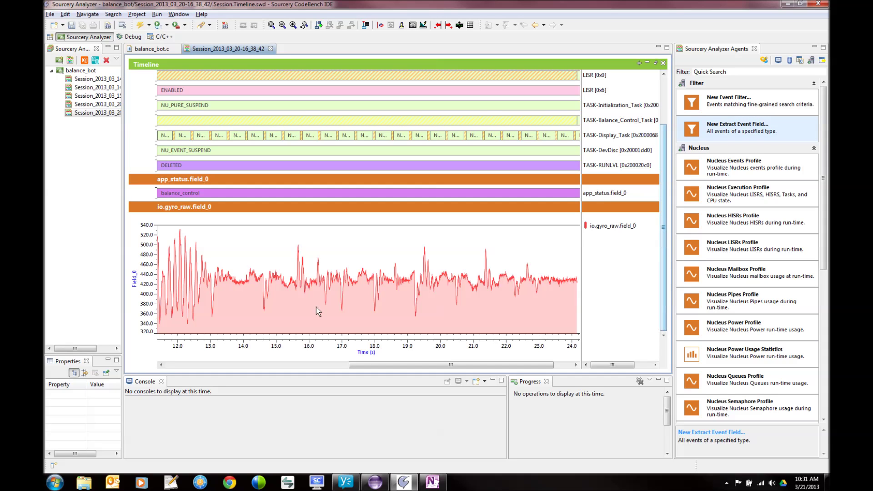
Open the 2013_03_20-16_38_42 session's trace data in the Trace Viewer.
right_click(97, 114)
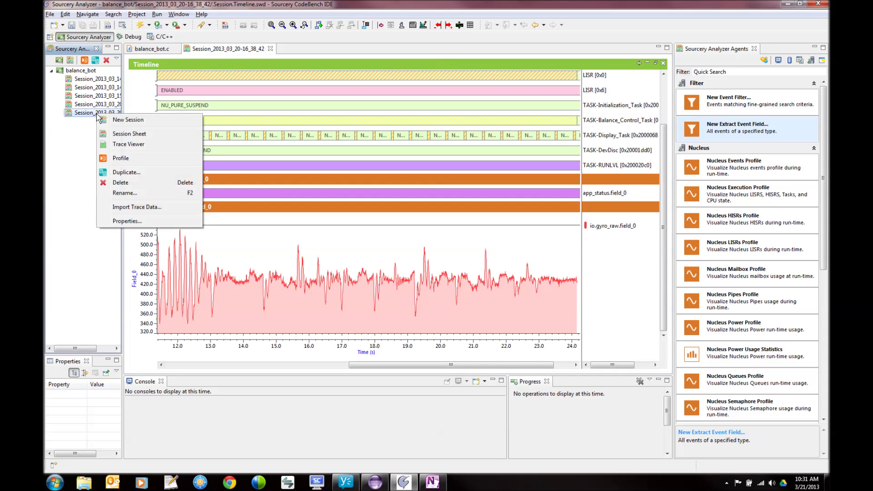
click(129, 144)
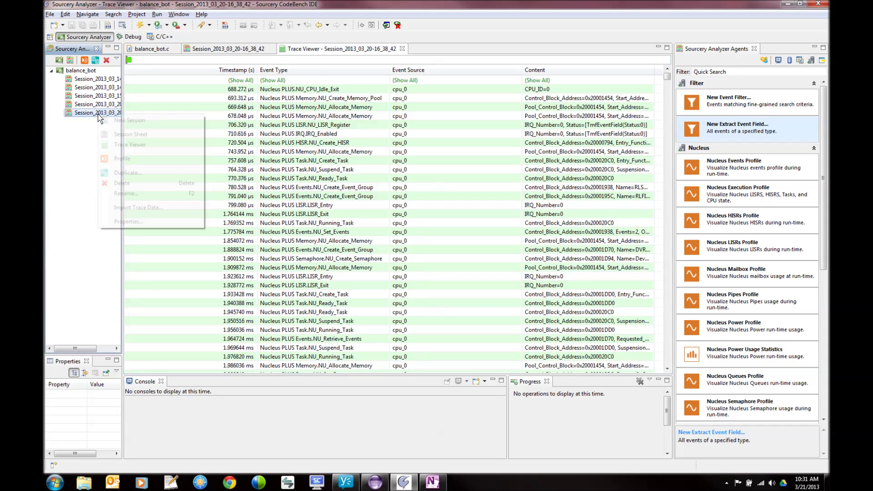
right_click(97, 113)
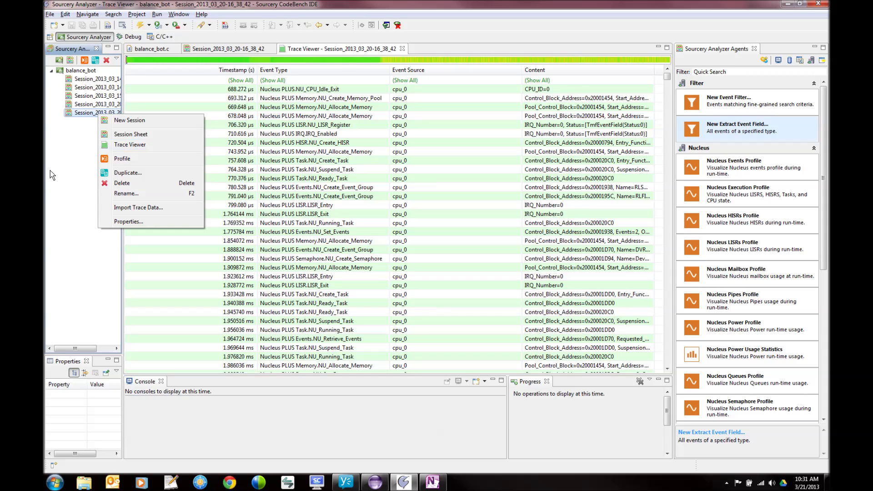
click(71, 175)
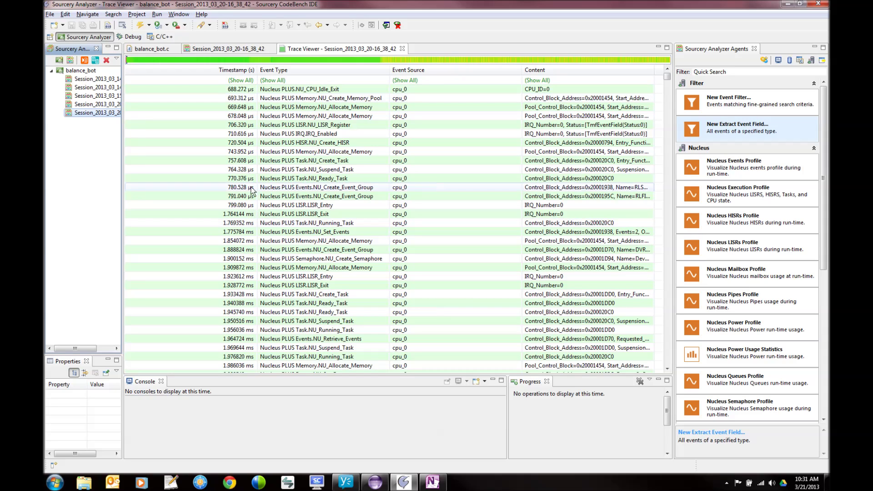
Review the event types offered for searching or filtering the trace, without applying a filter.
click(369, 81)
click(384, 81)
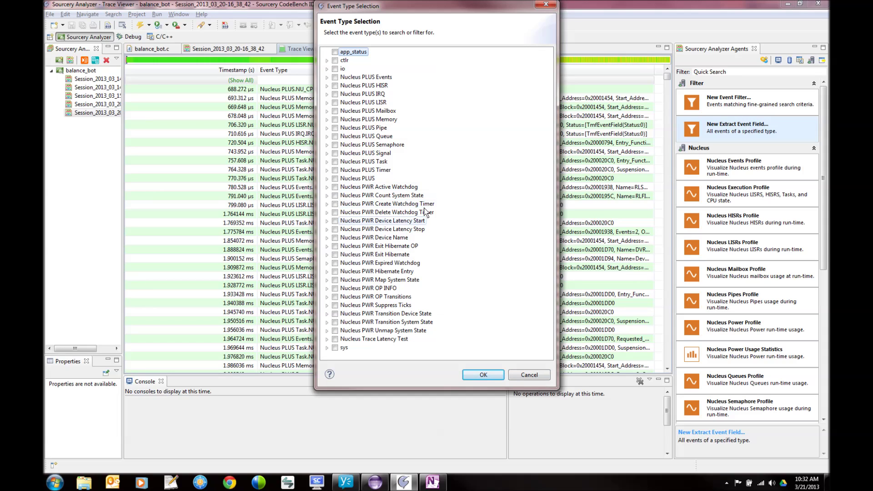
click(529, 375)
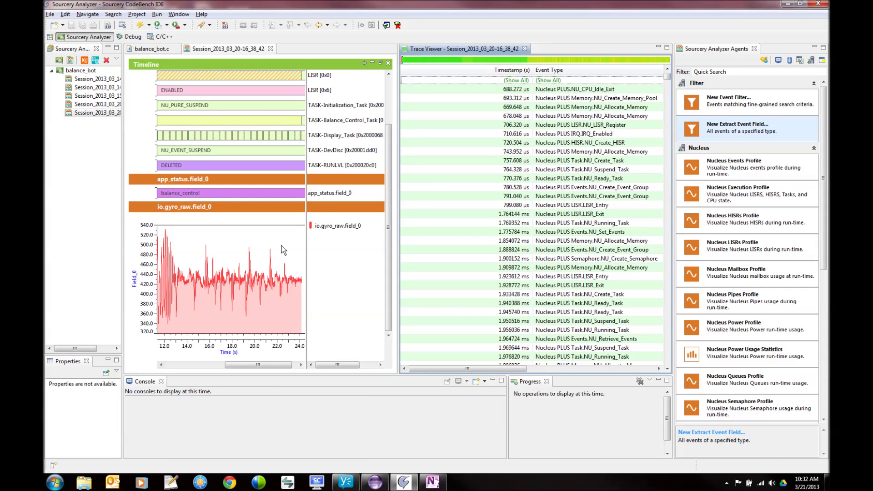
Dock the Trace Viewer beneath the timeline and close the Console and Progress views.
mouse_move(481, 51)
mouse_down()
mouse_move(324, 399)
mouse_move(329, 366)
mouse_move(330, 381)
mouse_up()
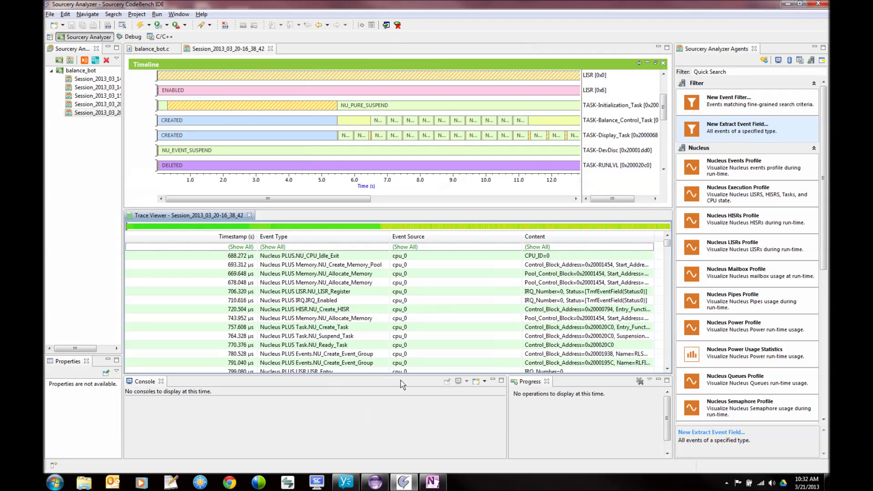
click(161, 381)
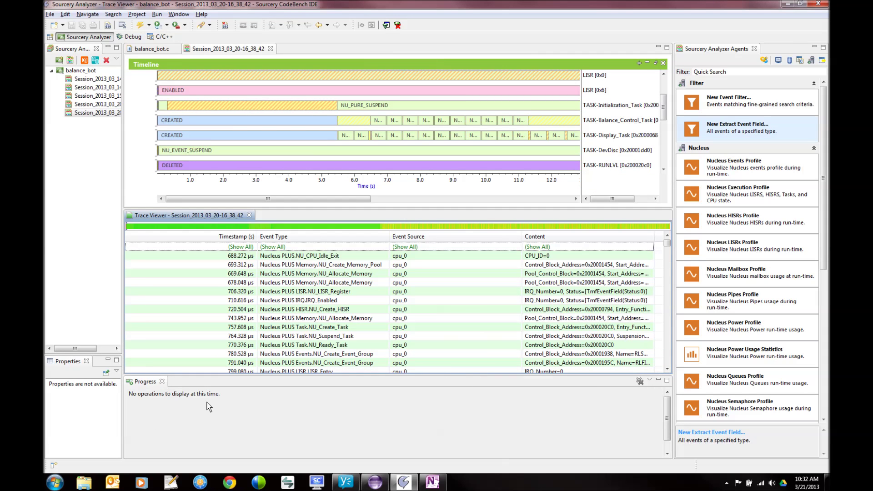
click(161, 380)
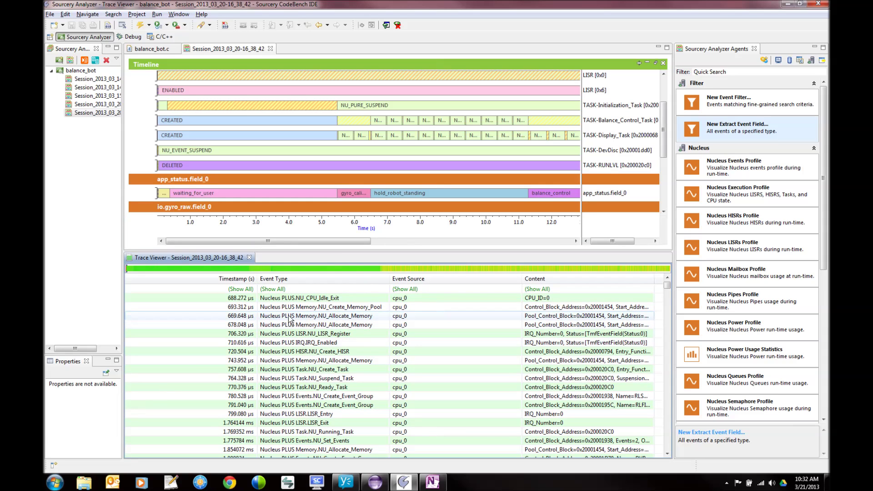
Narrow the timeline to the start of the gyro_raw waveform, about 11.3 to 12.87 s.
drag(664, 137, 663, 191)
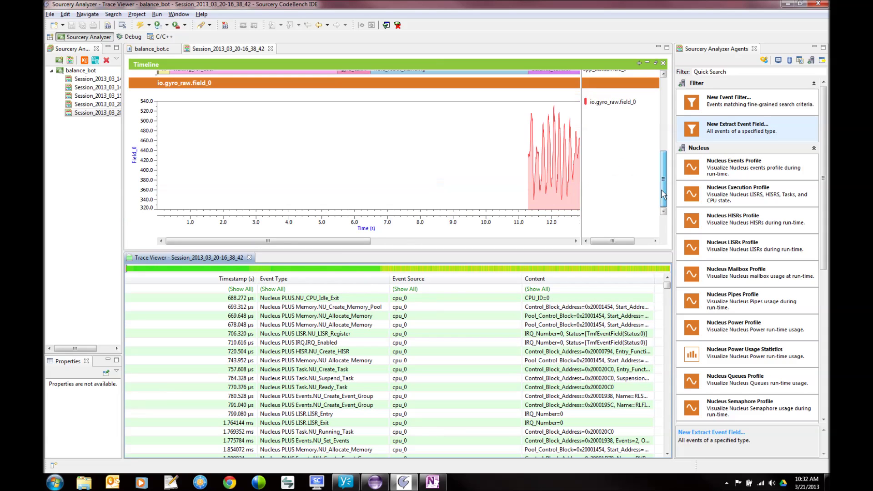
drag(530, 156, 578, 155)
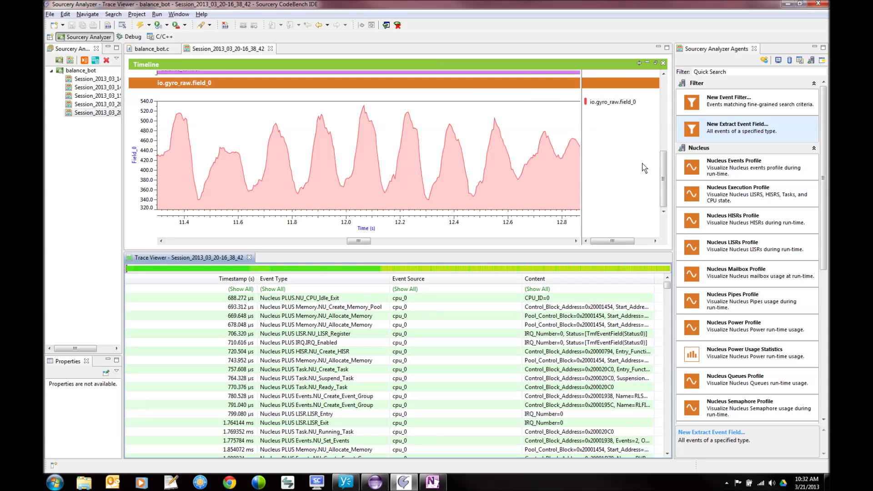
scroll(664, 168, up, 1)
scroll(664, 168, down, 1)
Turn on the timeline cursor, place it at about 12.08 s and select the gyro_raw waveform.
click(239, 66)
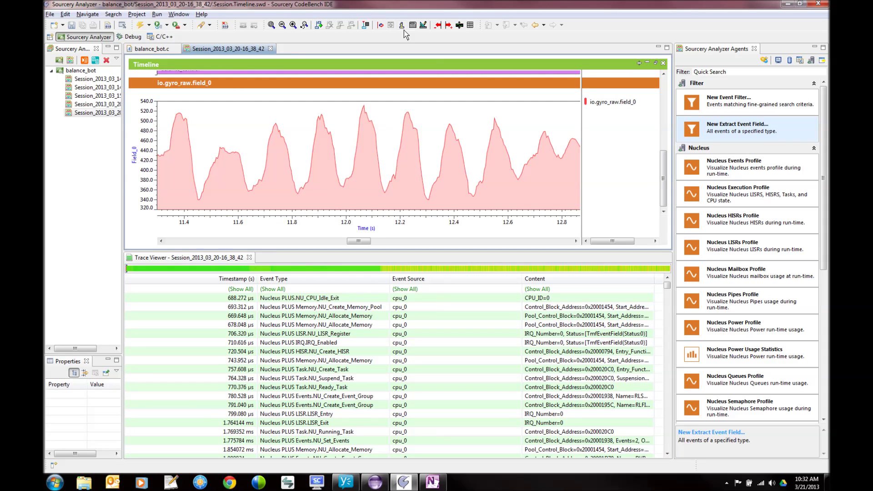
click(367, 26)
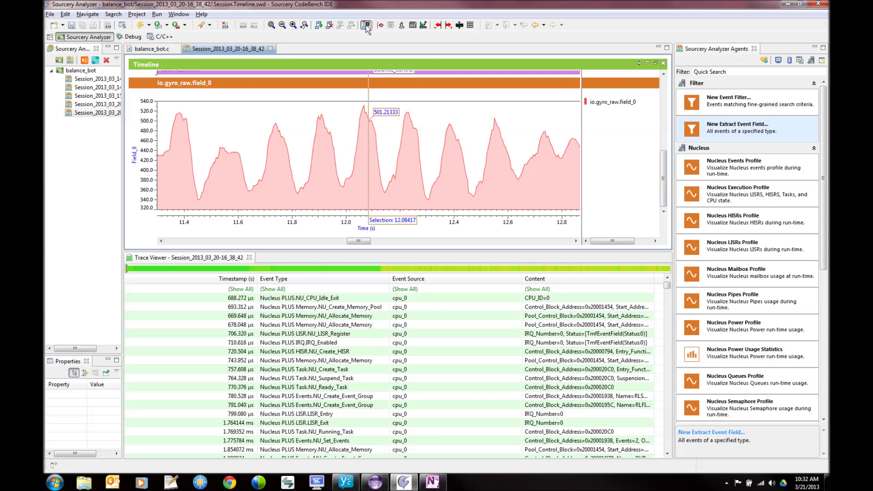
click(368, 141)
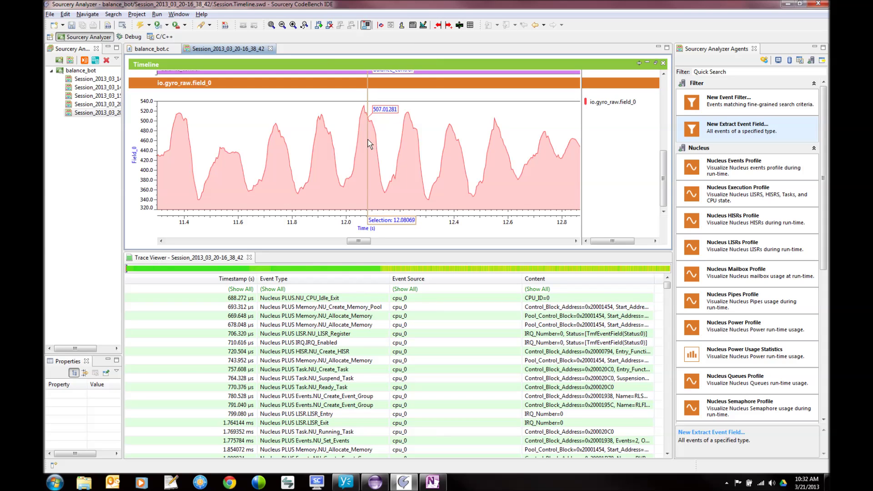
click(610, 102)
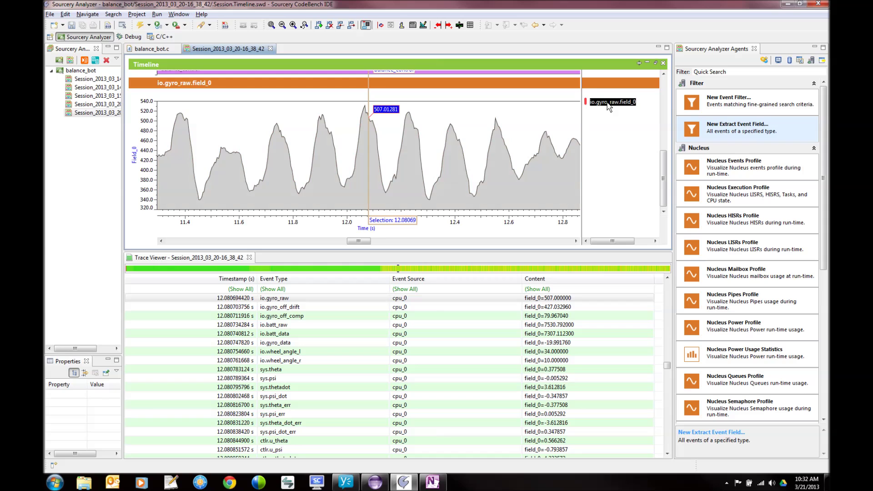
Step the cursor back through the gyro_raw events to about 12.028 s and examine the matching and earlier trace entries.
click(340, 26)
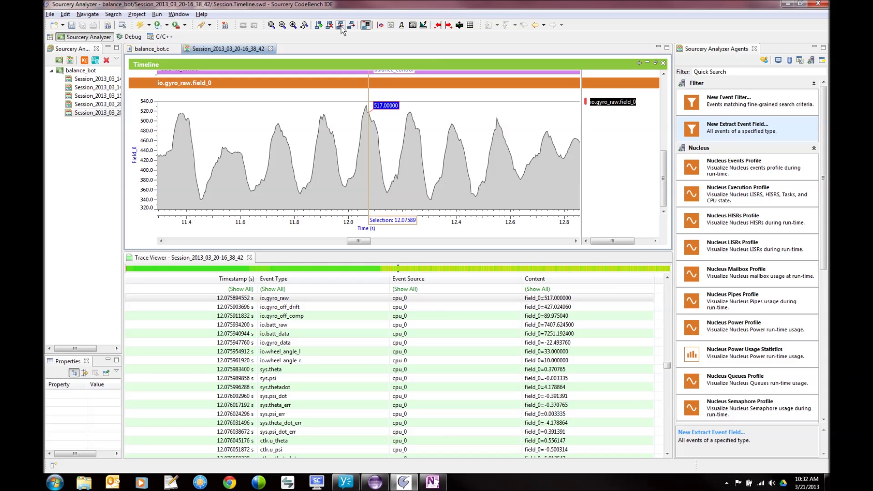
click(341, 26)
click(341, 25)
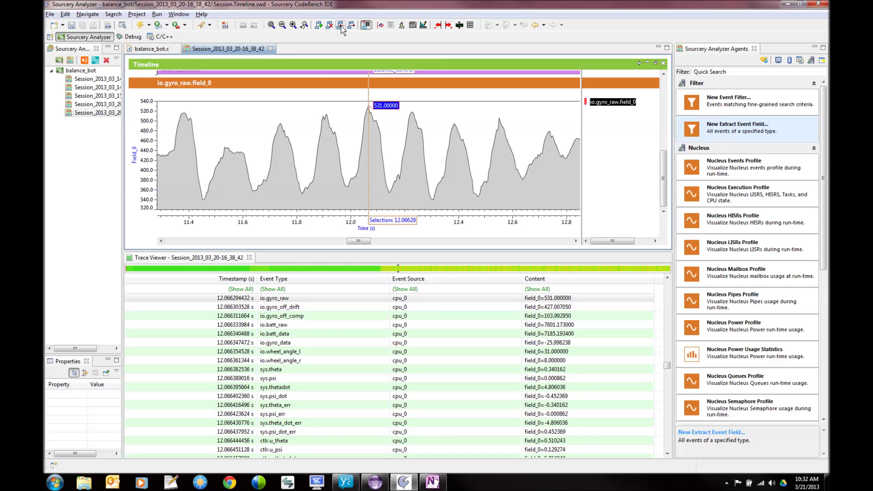
click(341, 25)
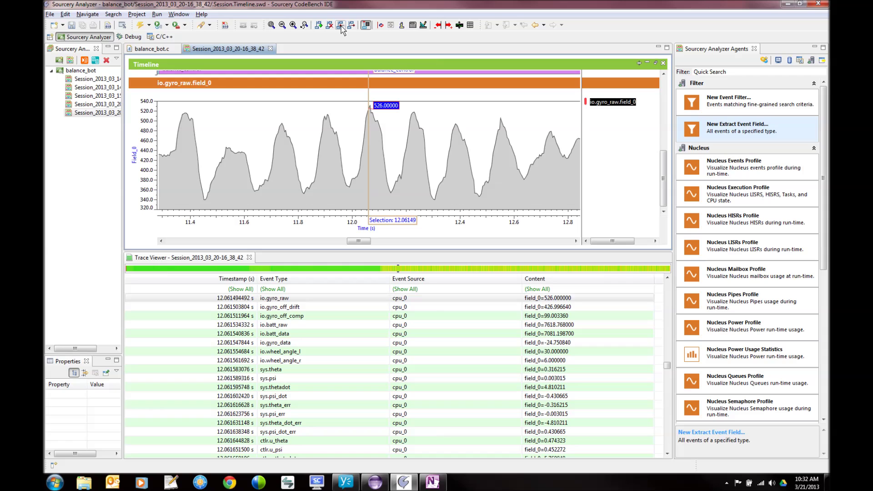
click(341, 26)
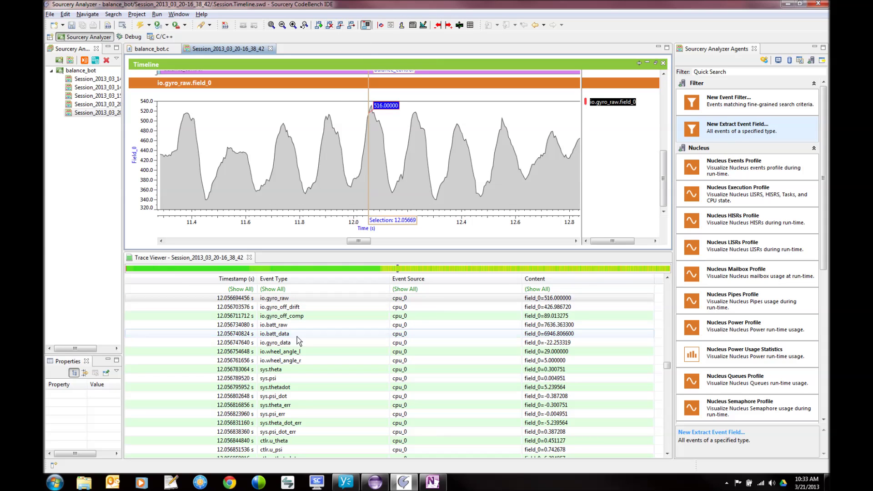
click(341, 25)
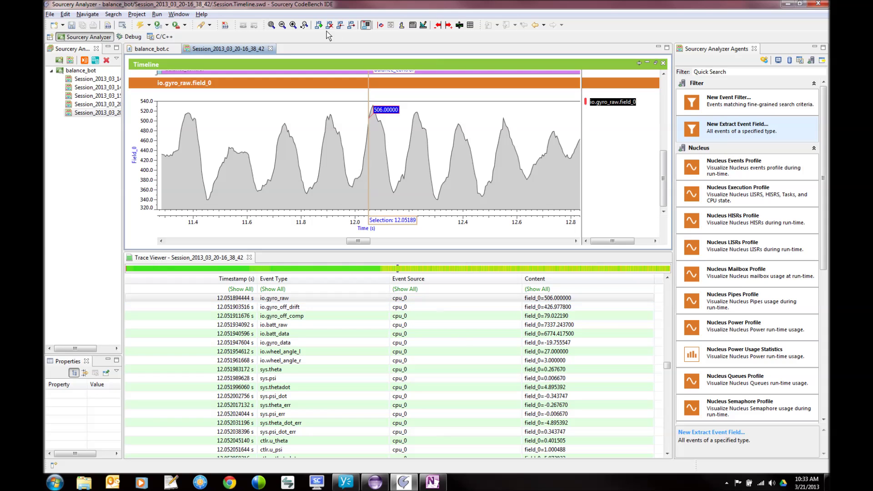
click(341, 25)
click(341, 25)
click(341, 25)
click(341, 25)
click(341, 25)
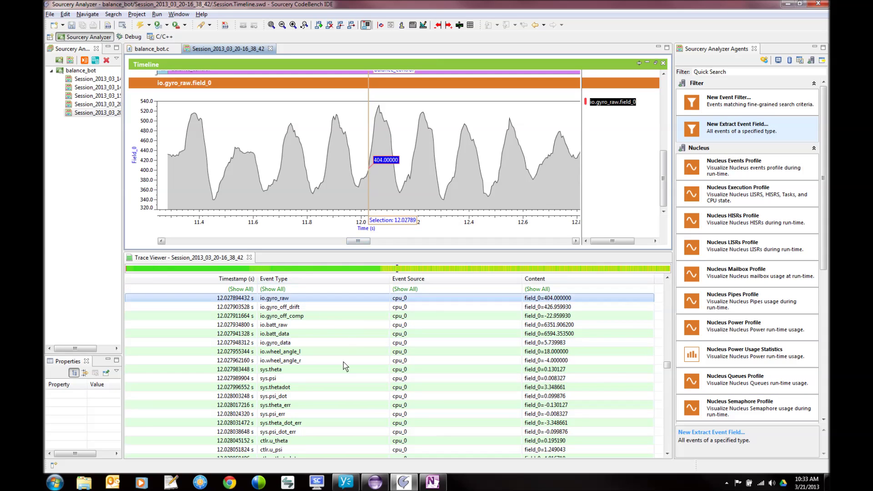
click(666, 364)
drag(666, 366, 666, 364)
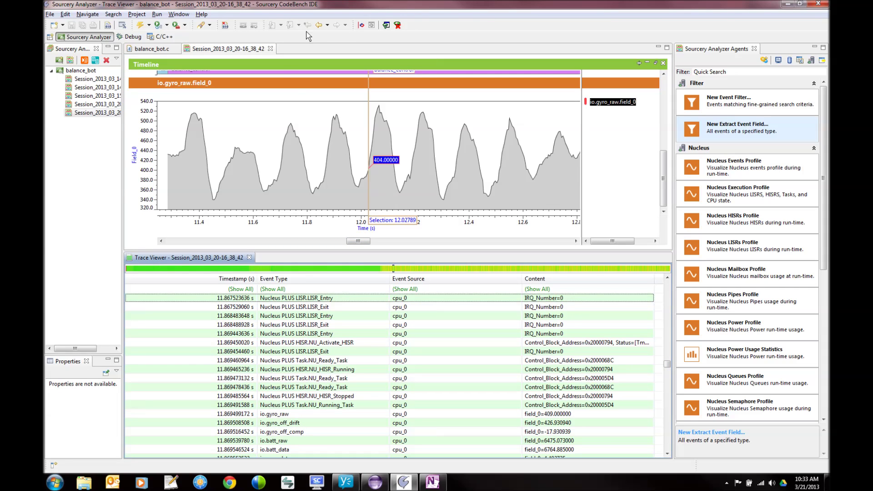
Advance the cursor one gyro_raw event to about 12.033 s and close the Trace Viewer.
click(286, 65)
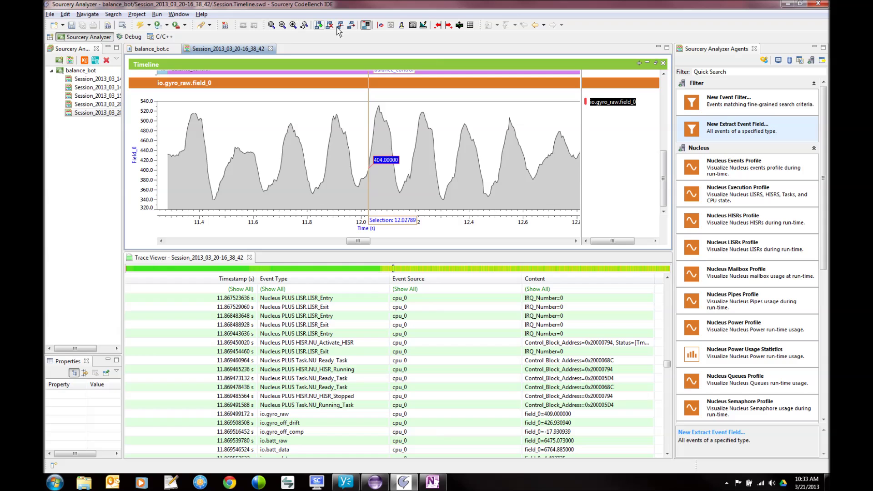
click(351, 25)
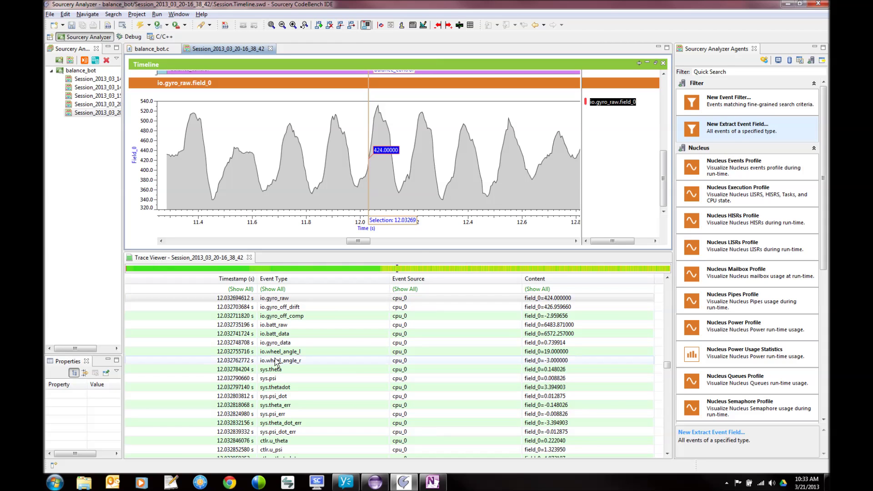
click(606, 168)
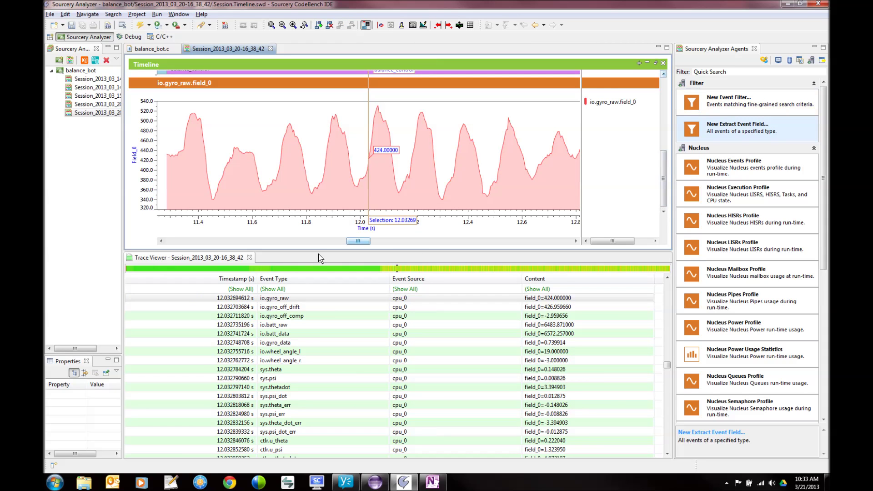
click(249, 258)
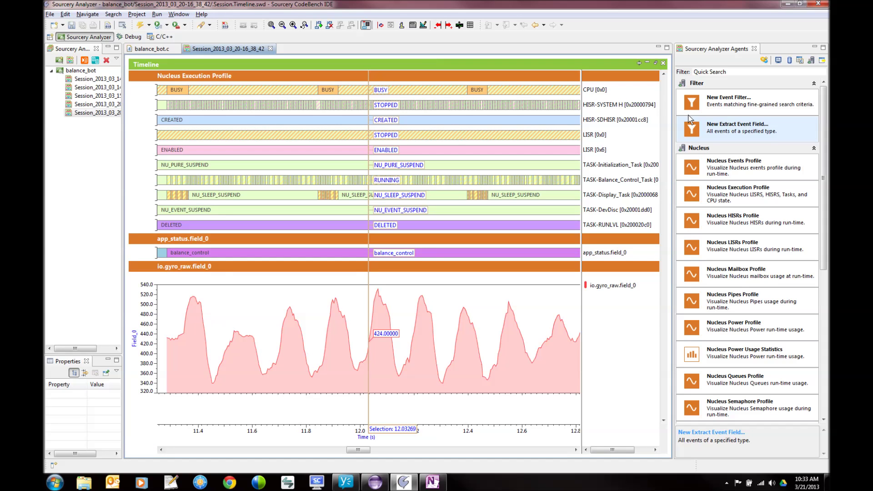
Extract field_0 of the io gyro_off_comp event into the timeline as an Analog waveform.
double_click(737, 132)
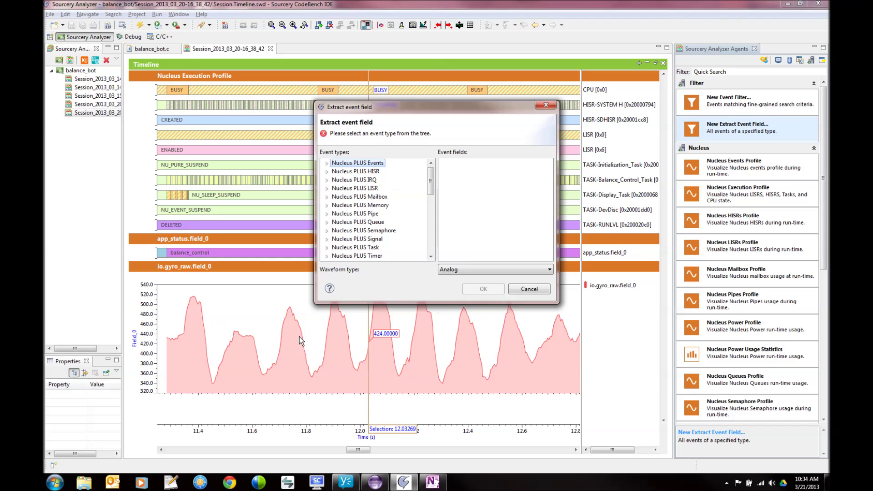
drag(430, 182, 430, 241)
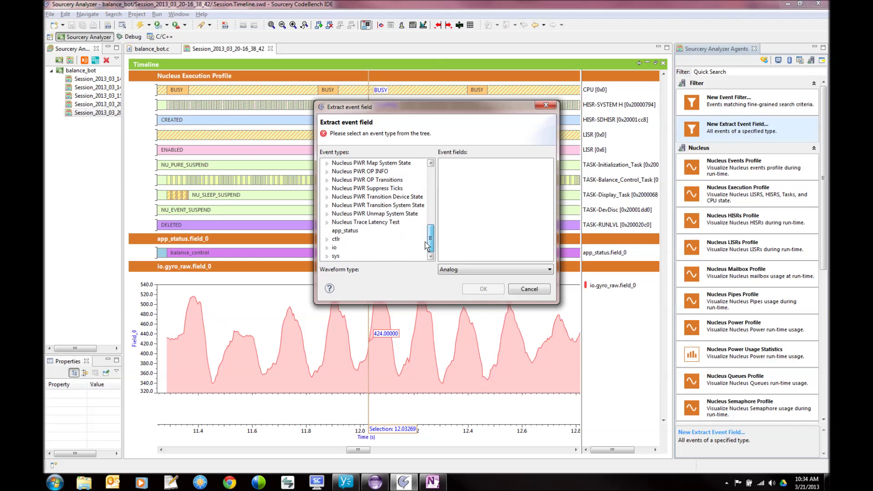
click(326, 248)
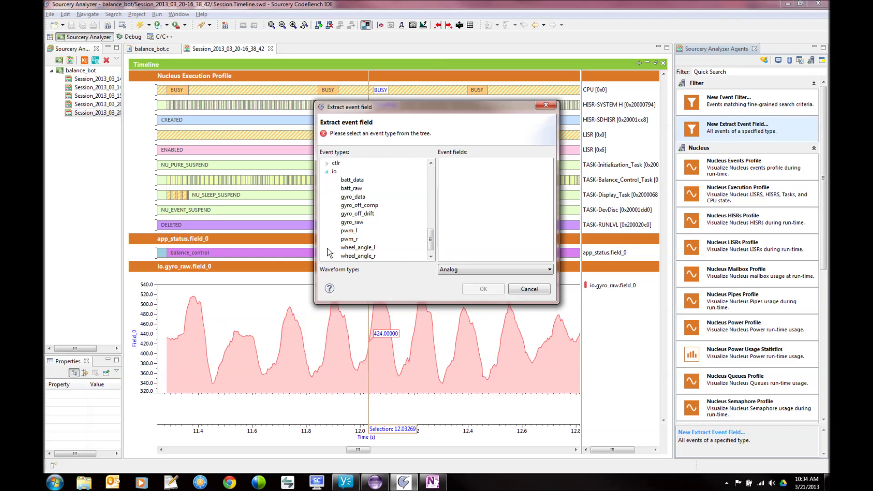
click(367, 207)
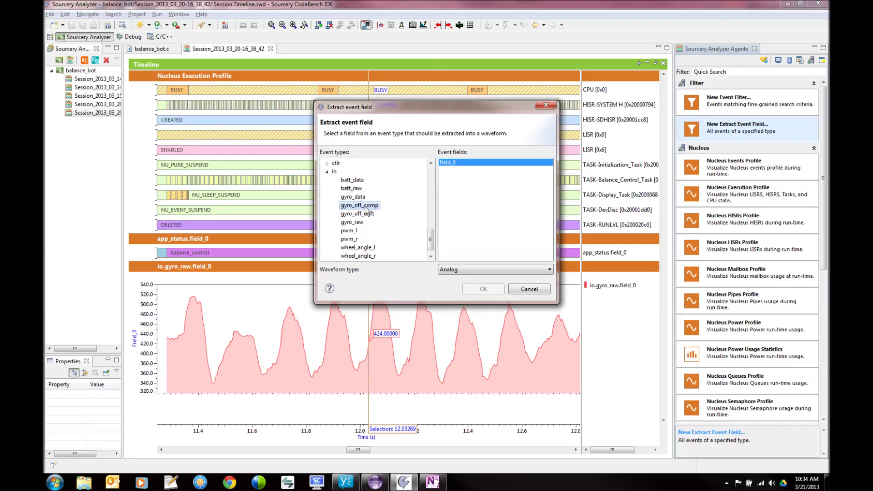
click(482, 290)
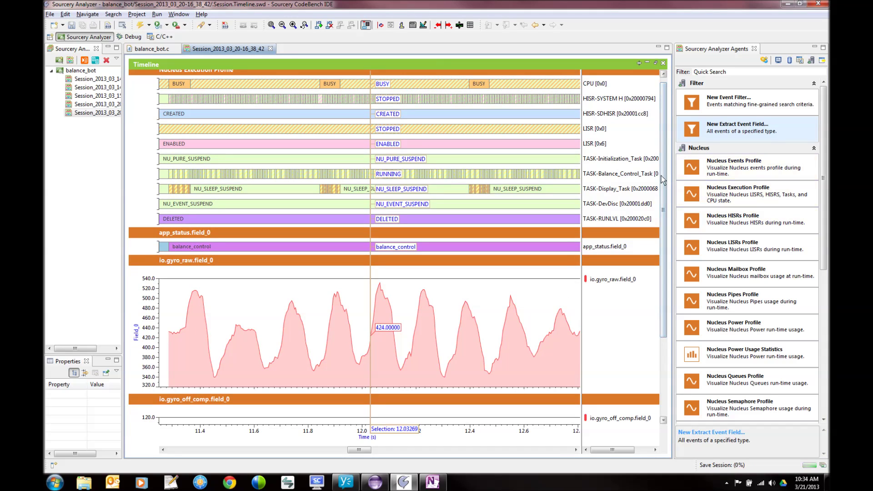
Extract field_0 of the io gyro_data event as an Analog waveform and compare it with the gyro_raw and gyro_off_comp waveforms.
double_click(732, 136)
scroll(360, 241, down, 10)
click(328, 247)
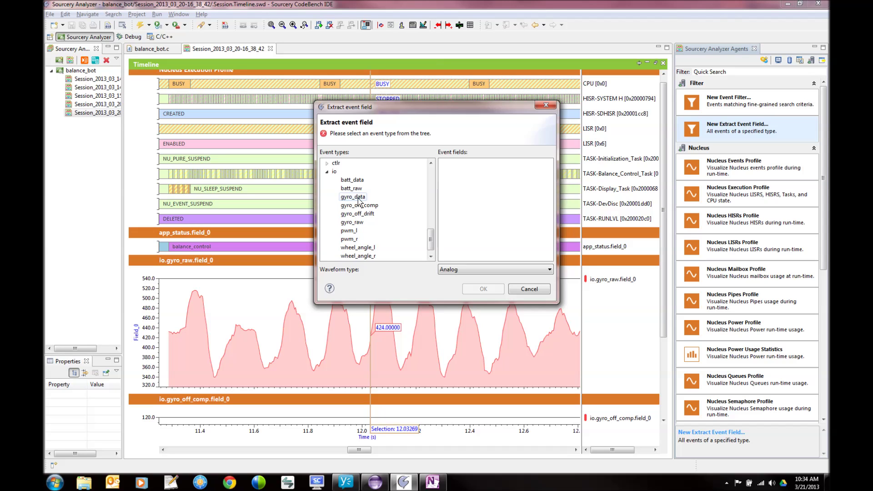
click(359, 199)
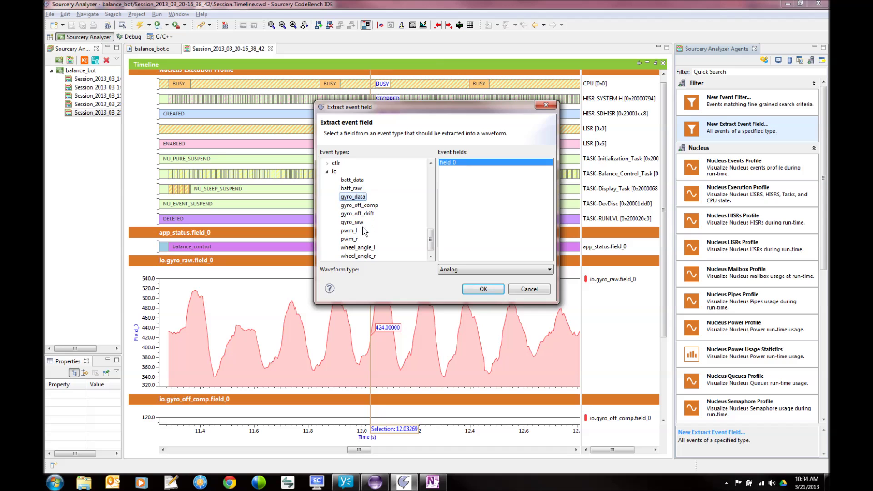
click(473, 292)
drag(664, 176, 669, 209)
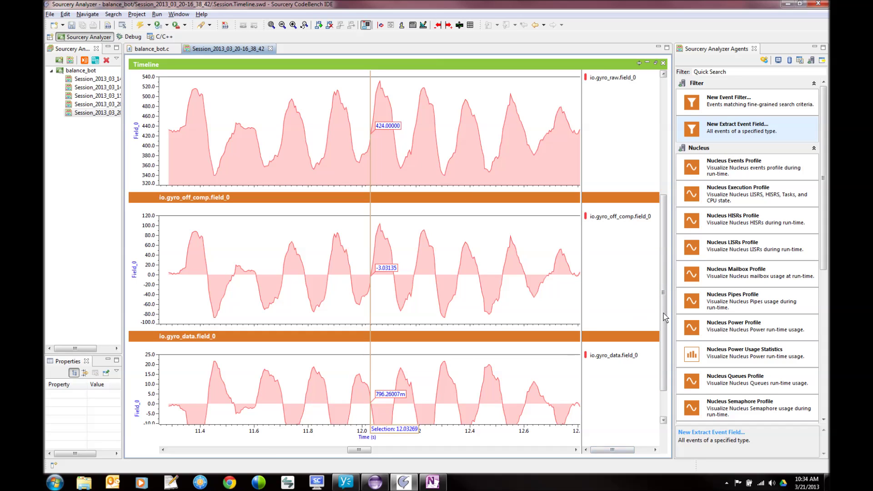
drag(663, 312, 667, 240)
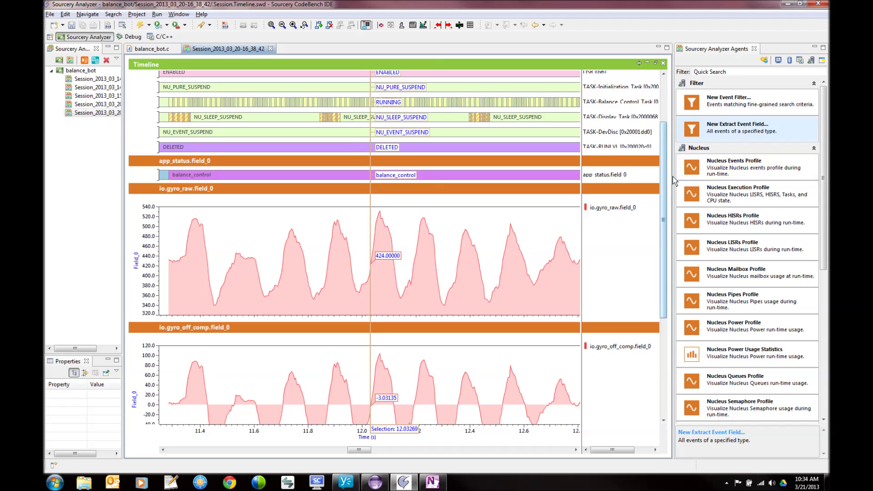
Overlay the gyro_off_comp and gyro_data waveforms on the io.gyro_raw.field_0 graph.
scroll(664, 189, down, 3)
drag(617, 228, 612, 136)
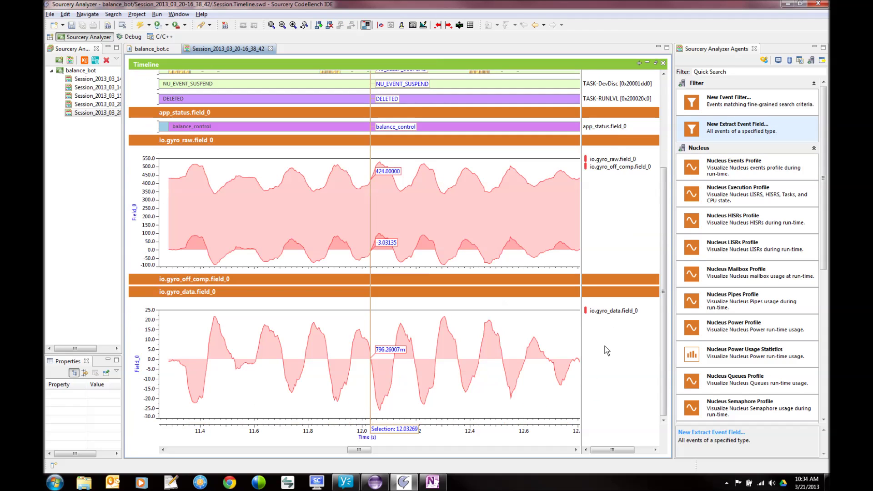
drag(608, 316, 621, 219)
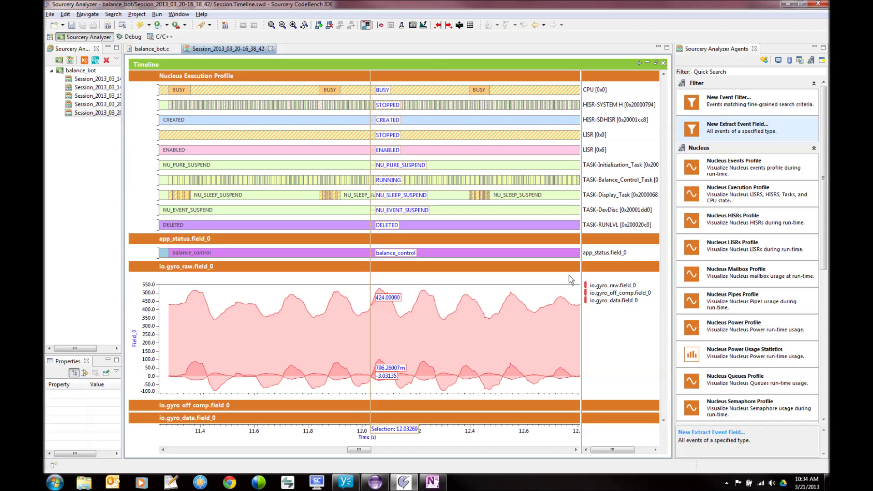
Change the color of the io.gyro_off_comp.field_0 waveform to dark pink.
right_click(597, 295)
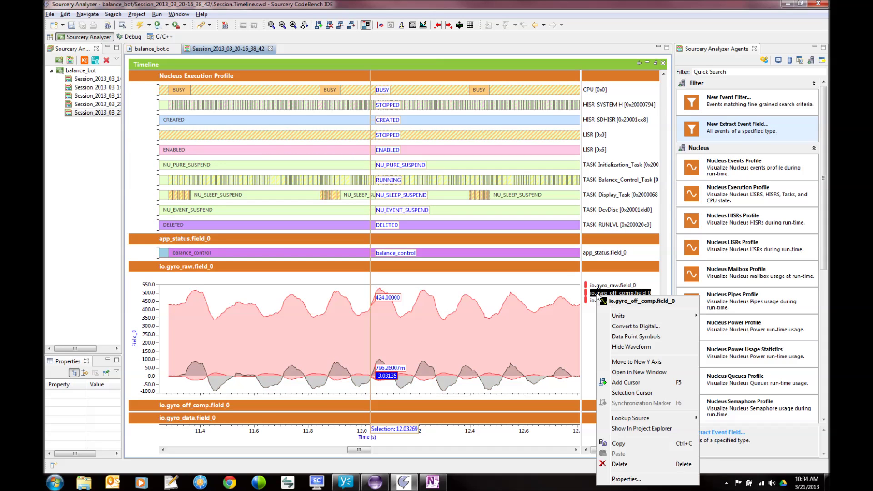
click(626, 479)
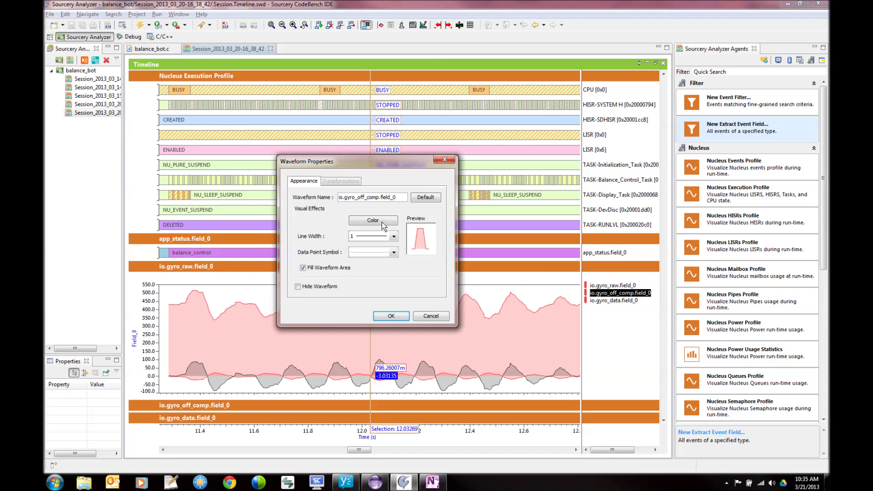
click(381, 223)
click(381, 229)
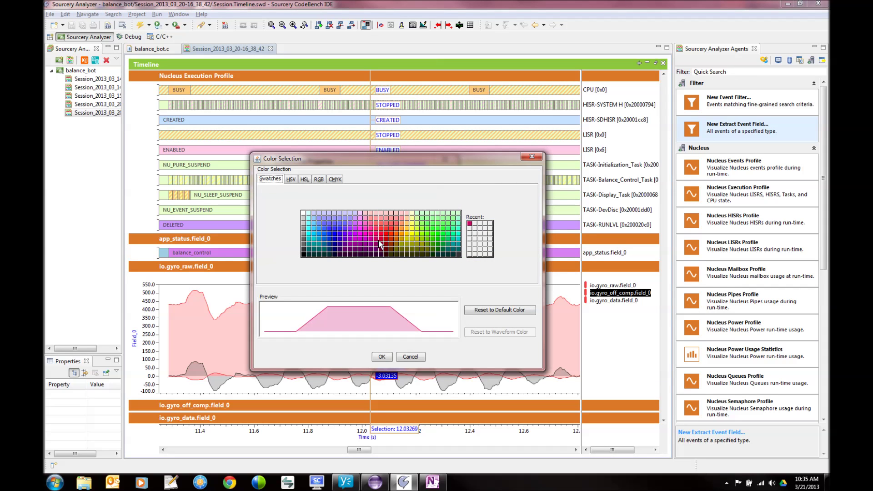
click(382, 357)
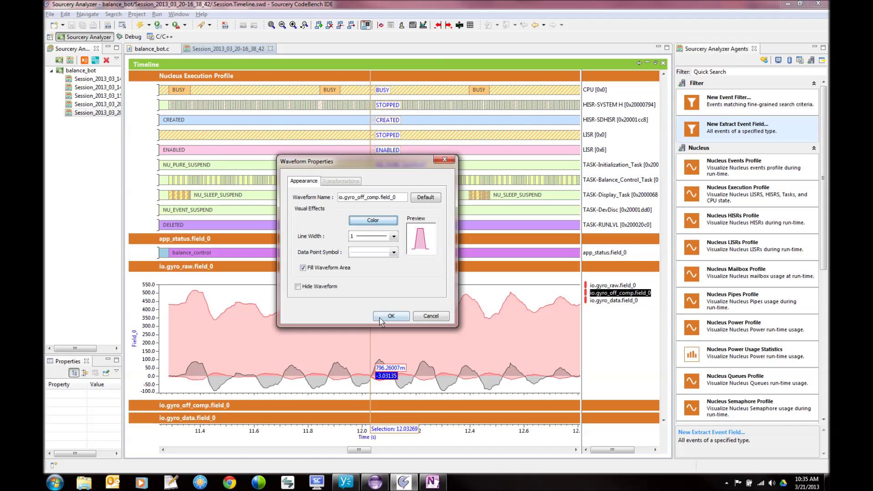
click(384, 316)
Change the color of the io.gyro_data.field_0 waveform to green.
click(611, 301)
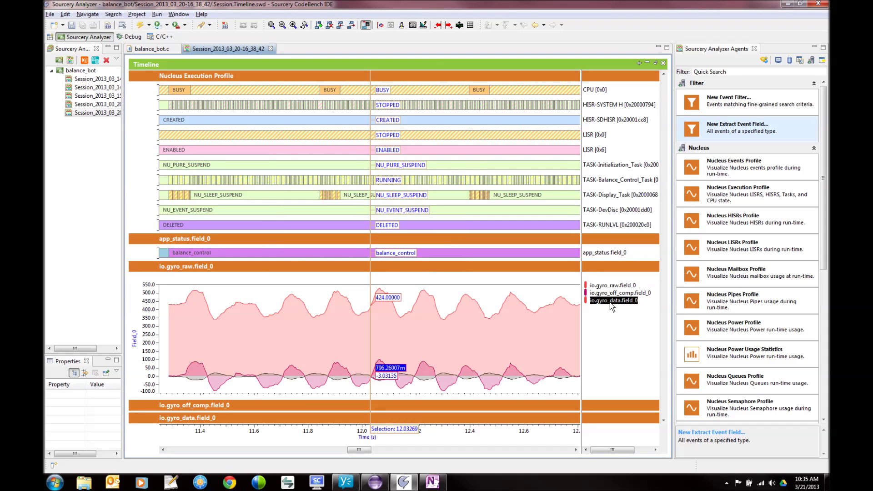
right_click(611, 305)
click(637, 485)
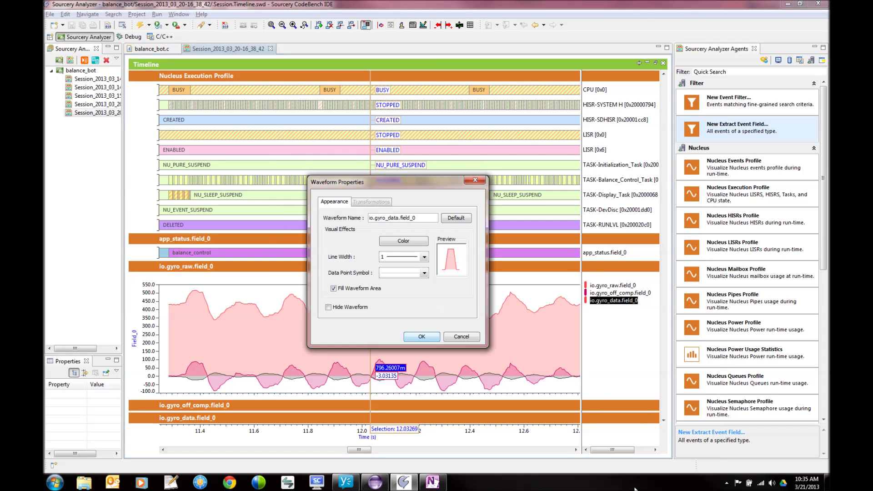
click(418, 242)
click(440, 244)
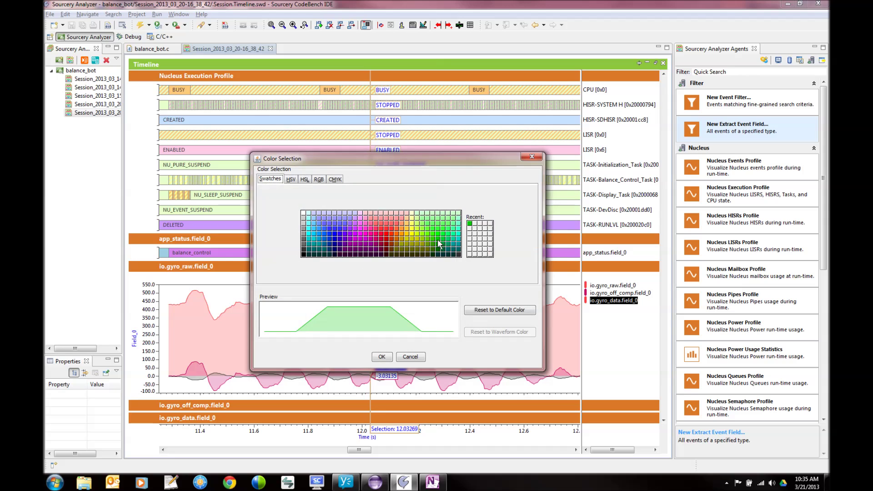
click(382, 356)
click(415, 341)
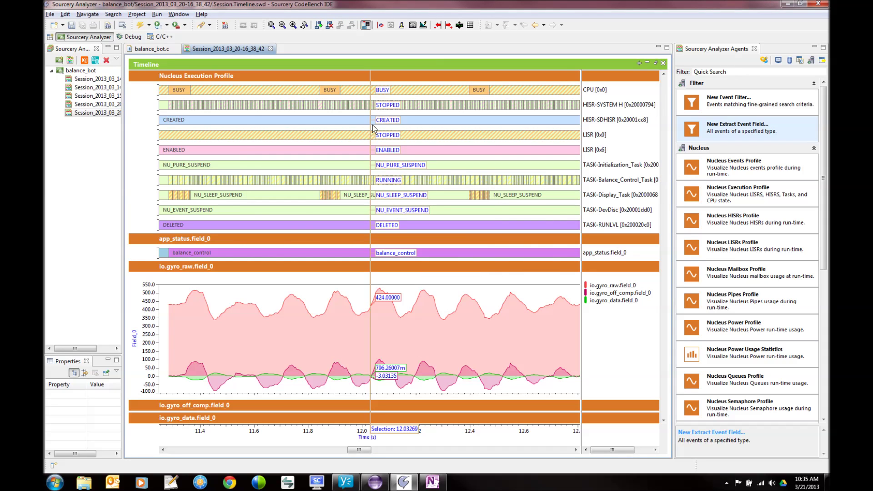
Show the timeline from about 11.4 s to 24 s and examine the gyro_raw and gyro_off_comp waveforms over that range.
click(272, 25)
drag(347, 312, 556, 316)
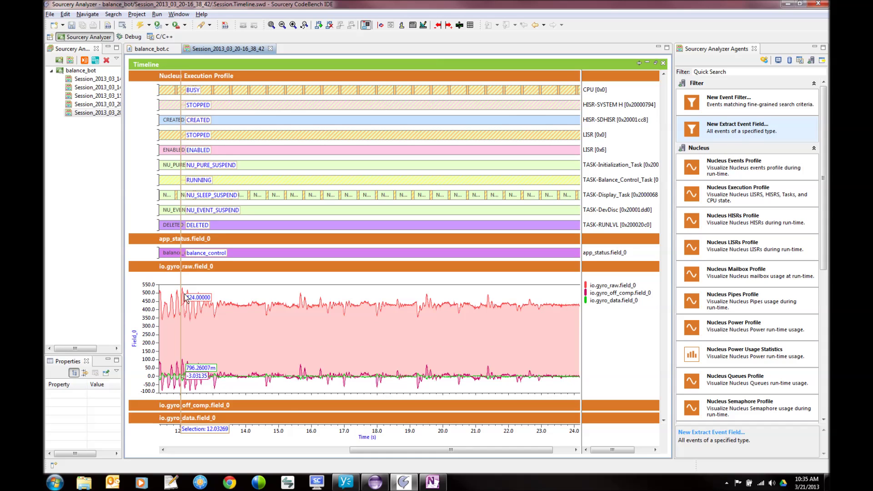
click(230, 306)
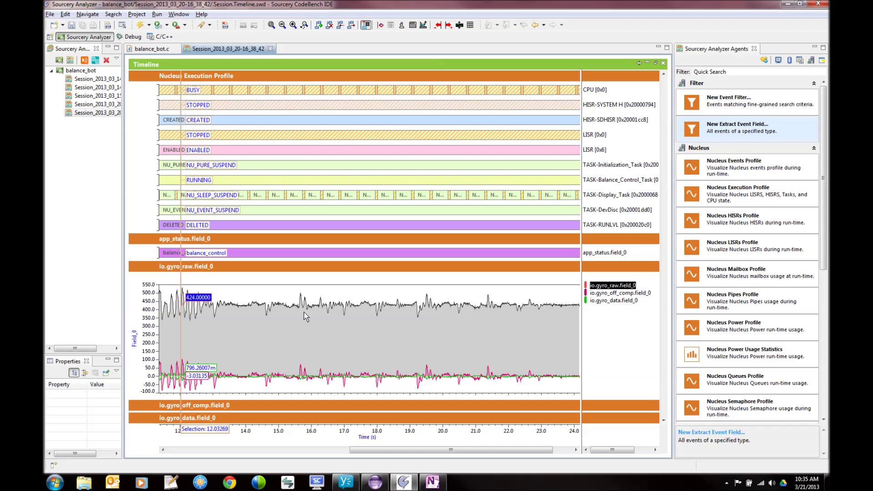
click(178, 374)
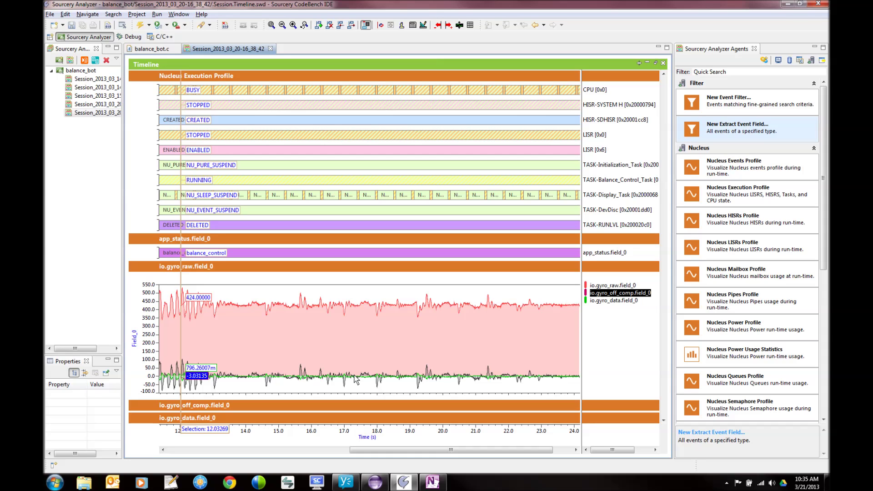
click(585, 353)
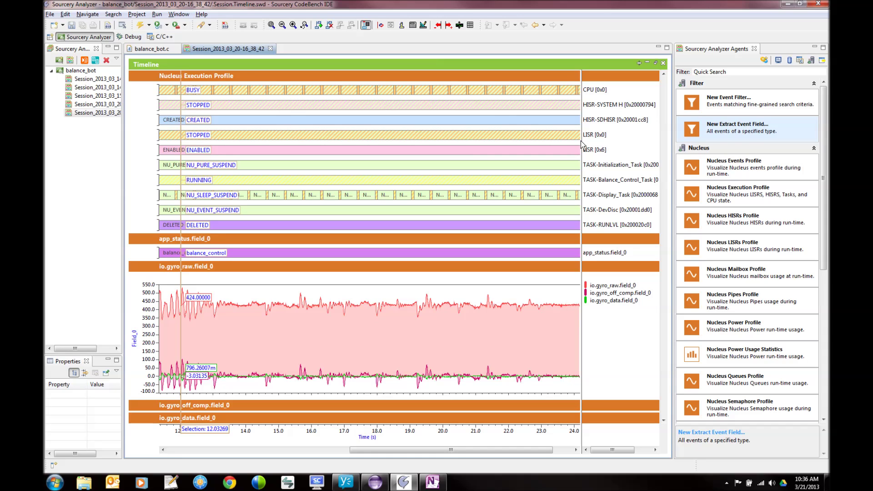
scroll(620, 349, right, 1)
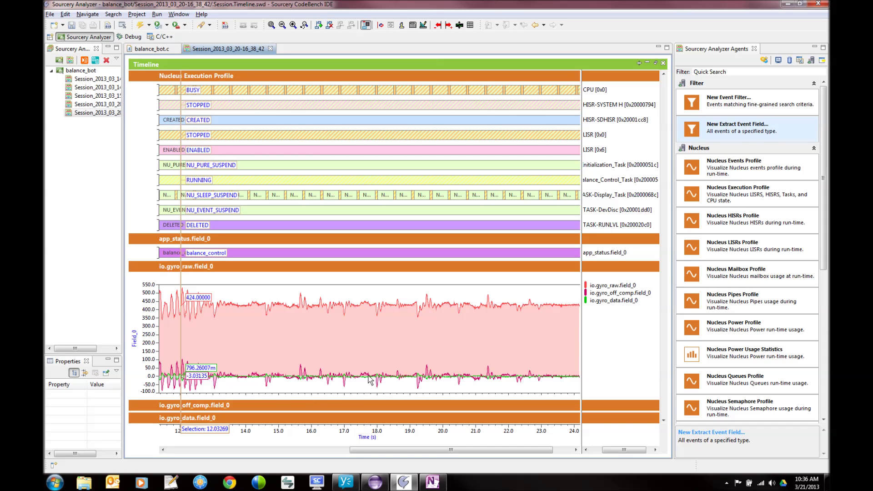
Extract field_0 of the io gyro_off_drift event into the timeline as an Analog waveform.
double_click(712, 129)
scroll(346, 228, down, 9)
click(327, 247)
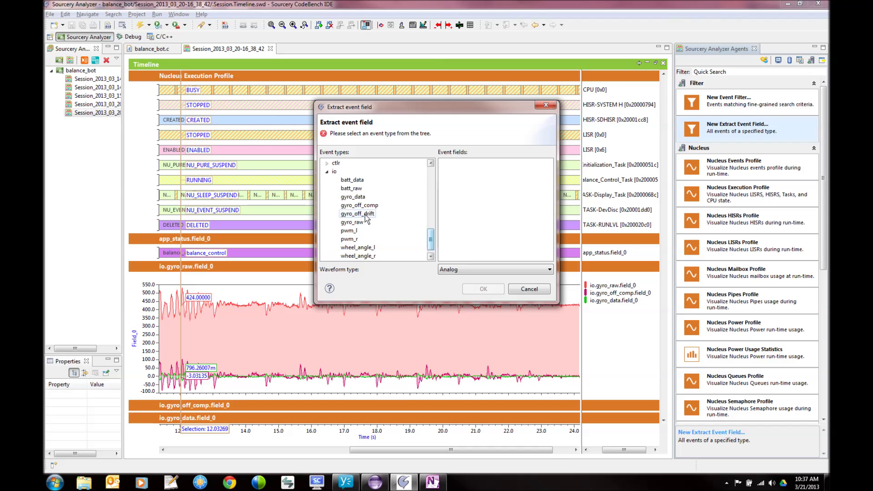
click(367, 216)
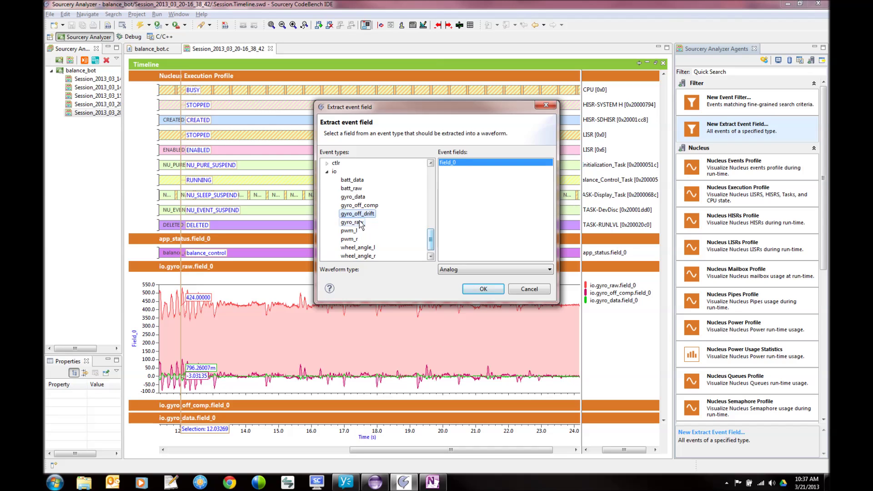
click(475, 290)
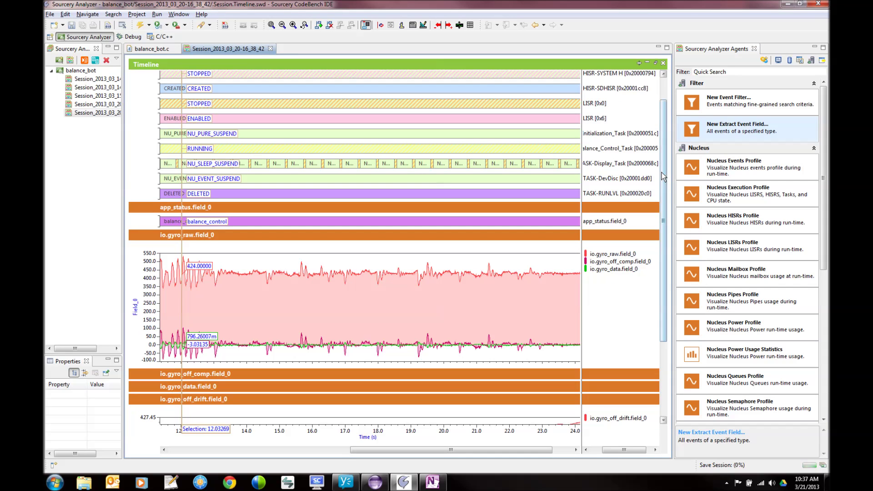
scroll(598, 227, down, 3)
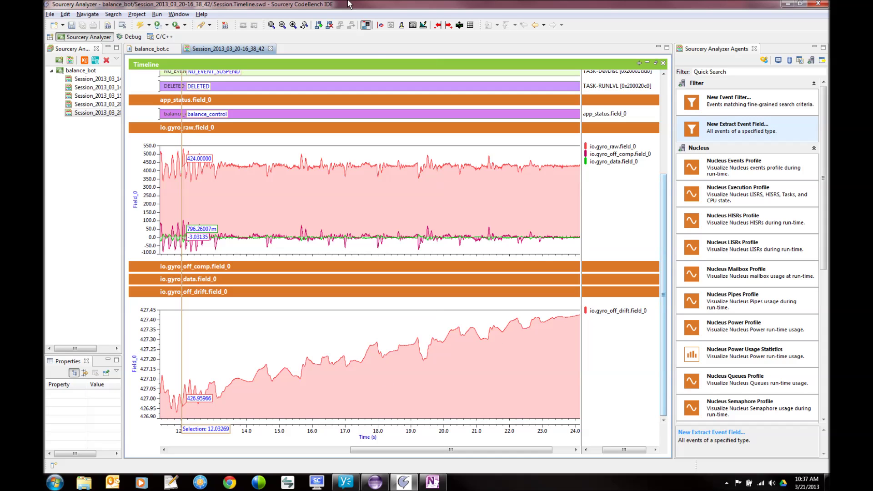
Open the Waveform Calculator and enter an expression subtracting the gyro_off_drift waveform from the gyro_raw waveform.
click(412, 25)
drag(397, 101, 634, 41)
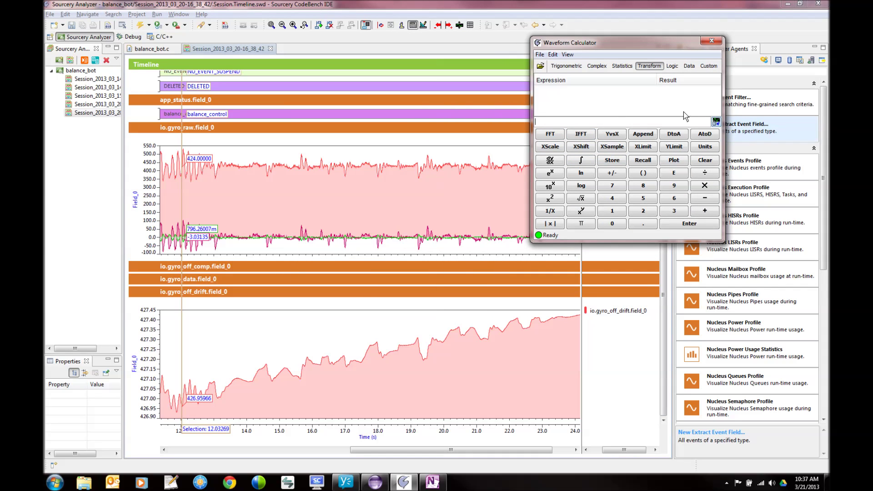
drag(595, 44, 370, 22)
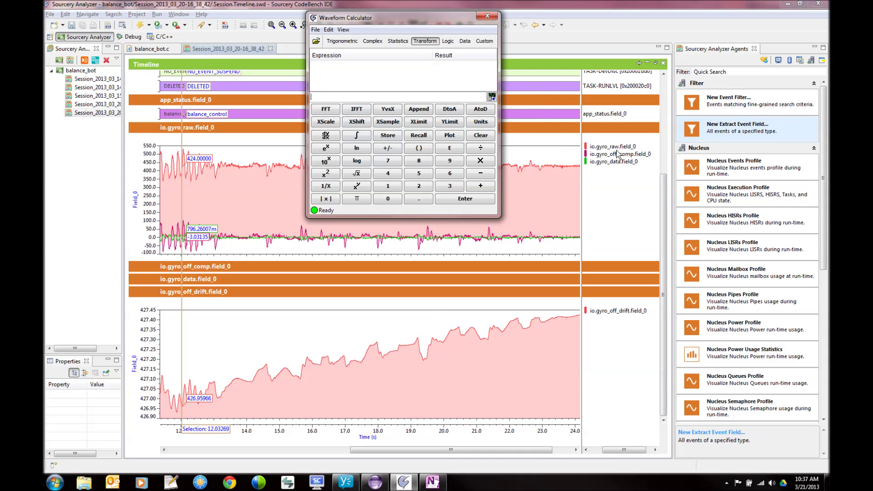
click(494, 99)
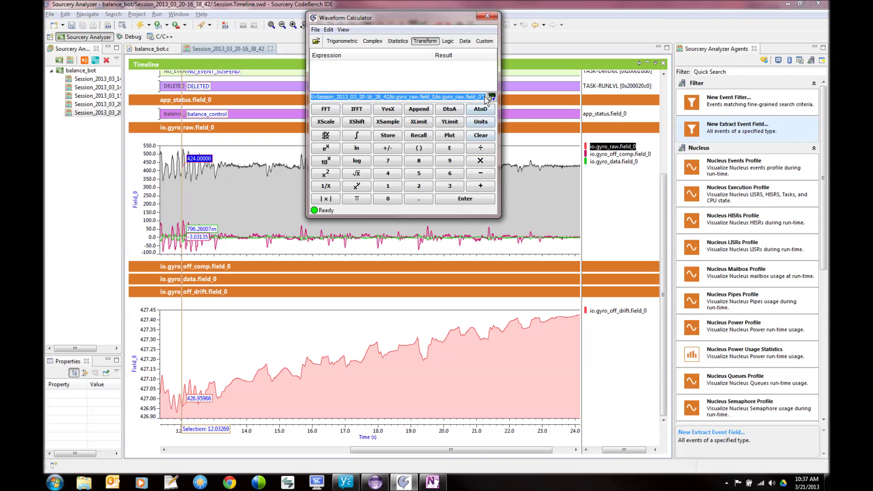
click(485, 97)
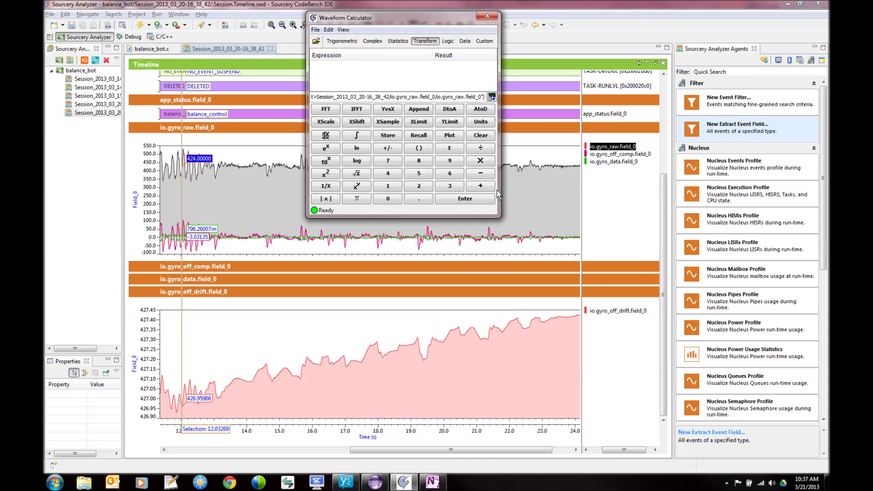
text(-)
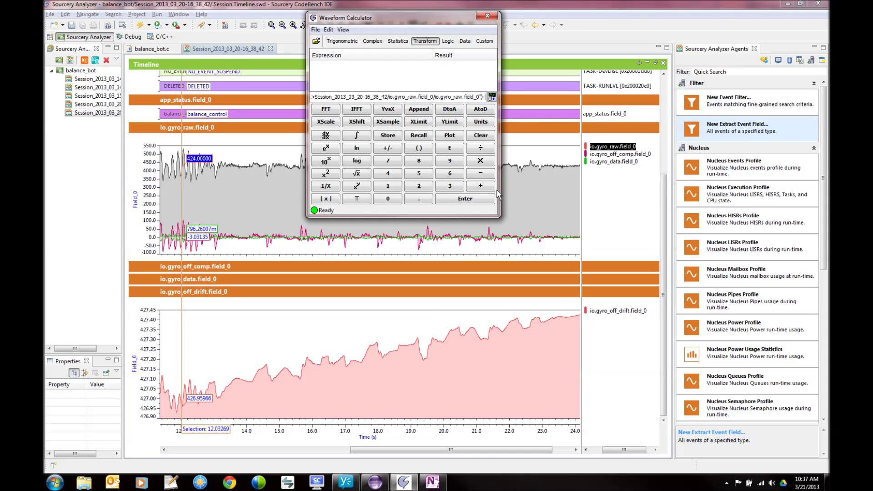
click(622, 311)
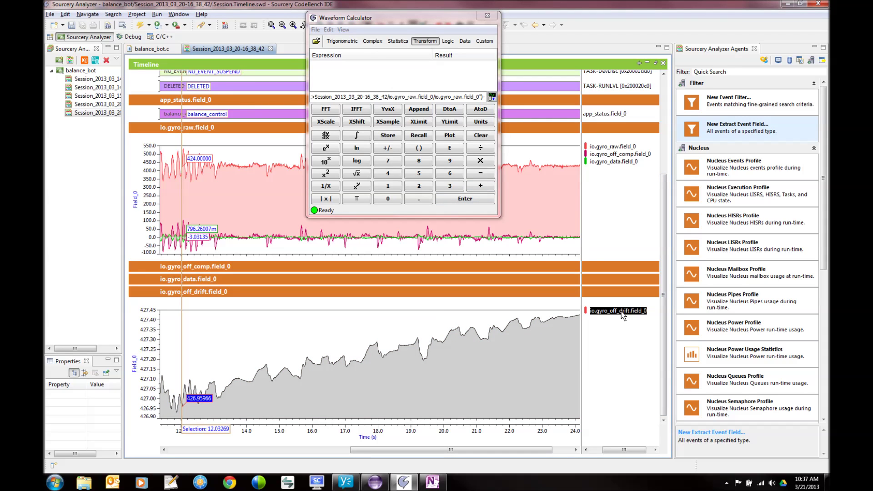
click(492, 97)
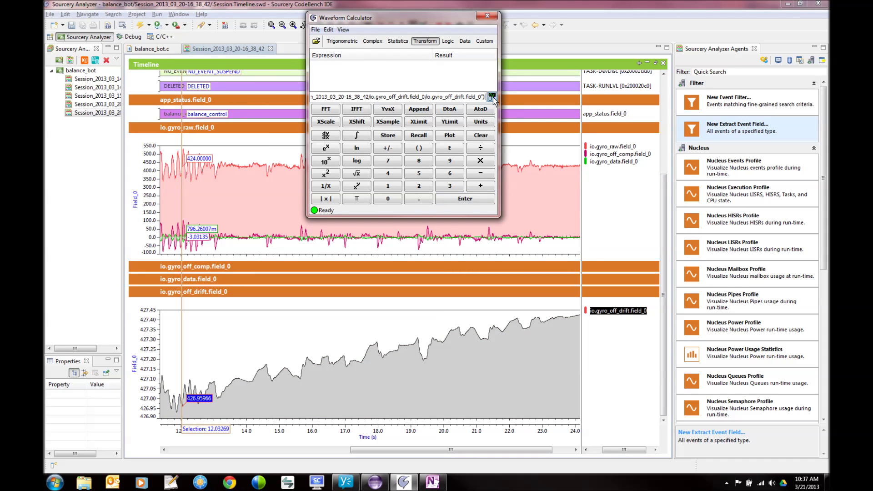
Complete the expression by closing the difference and dividing it by -((1024/200)-1), and try to evaluate it.
text())
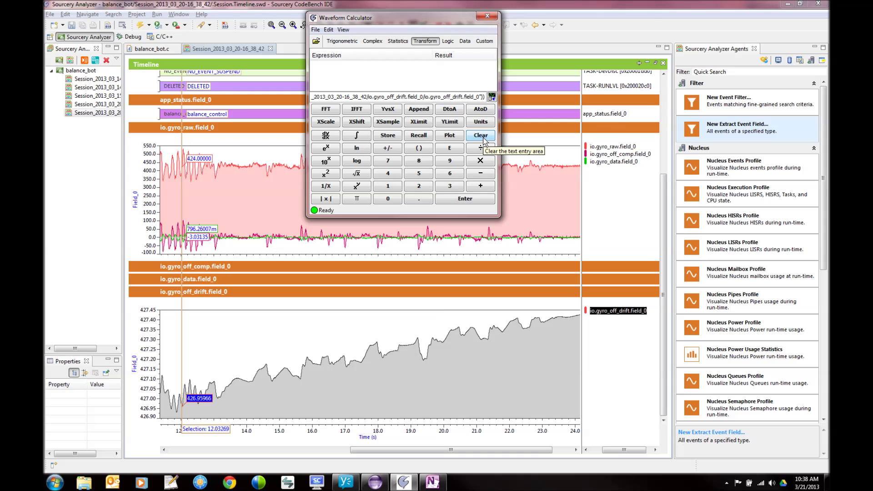
text(/-)
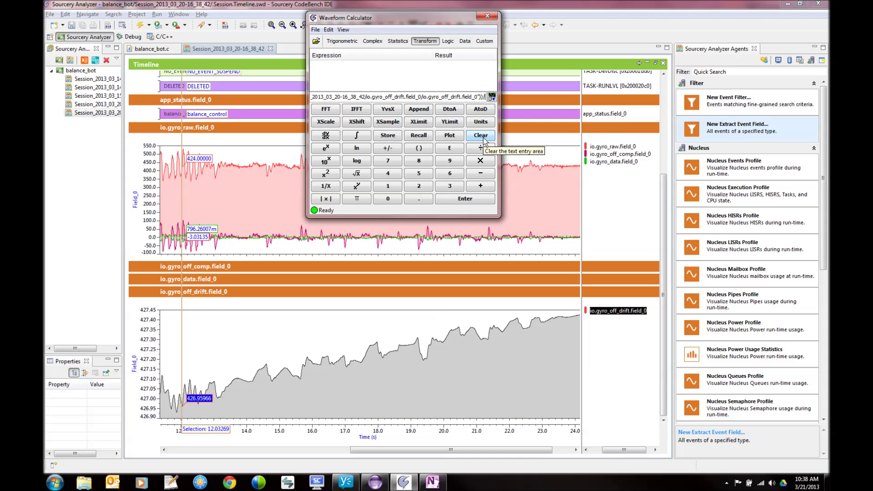
text(()
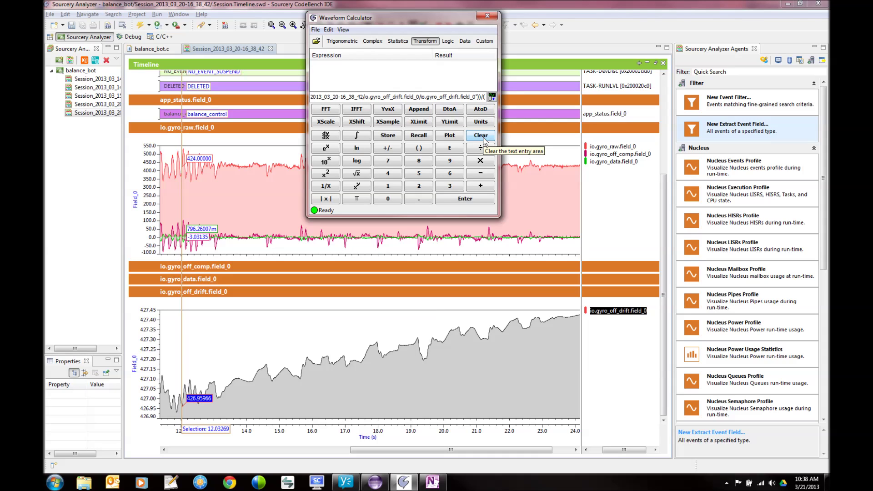
text(()
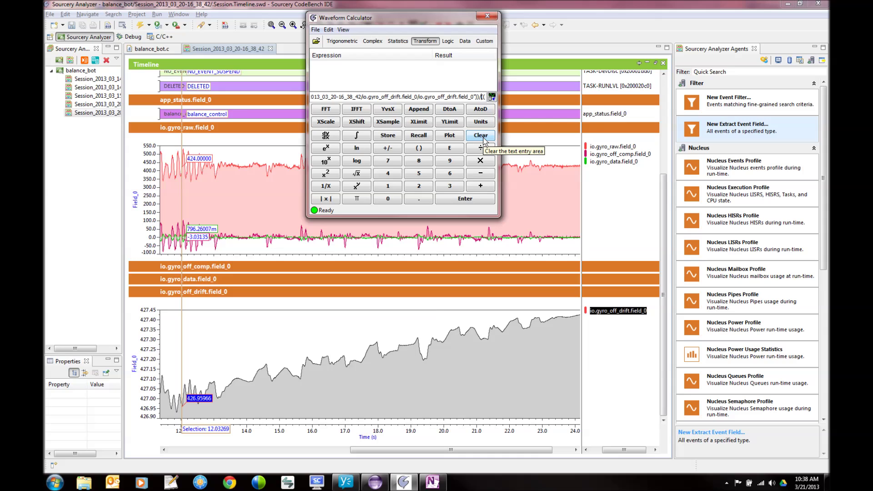
text(()
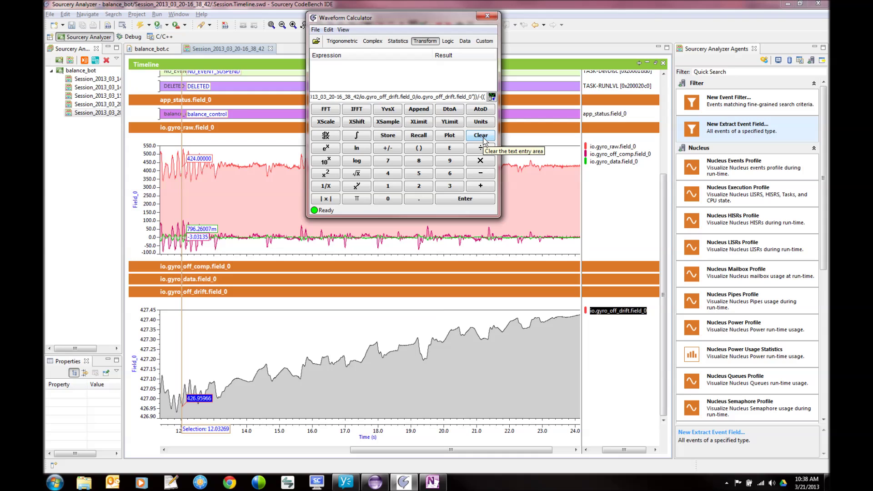
text(10)
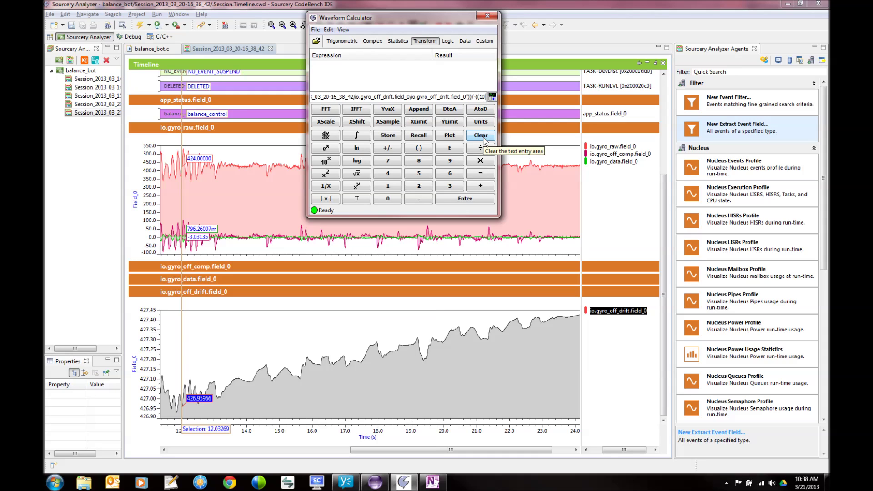
text(24/)
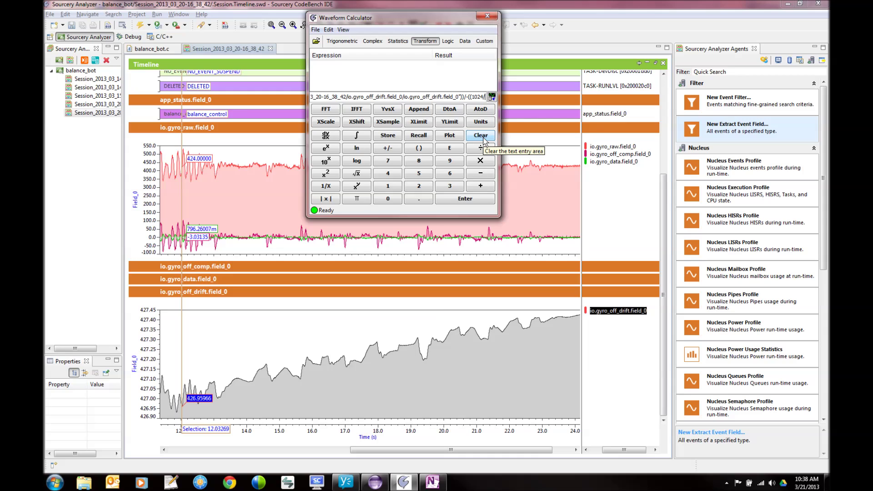
text(200)-1))
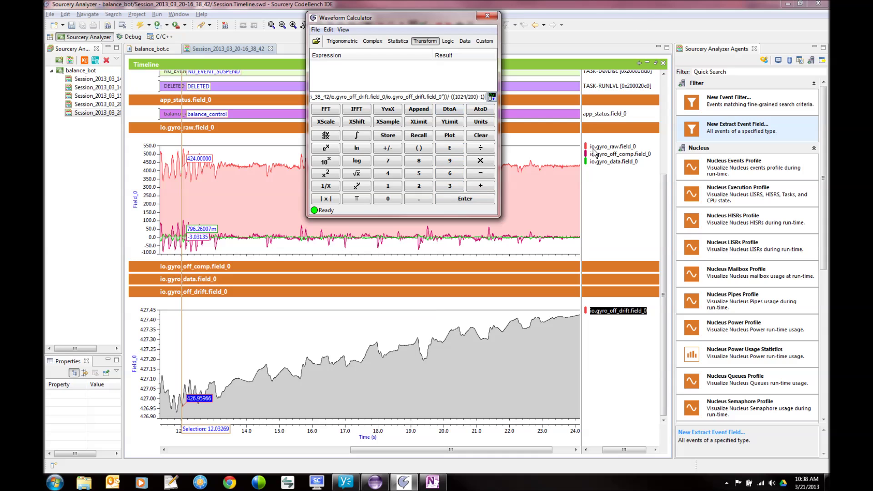
text())
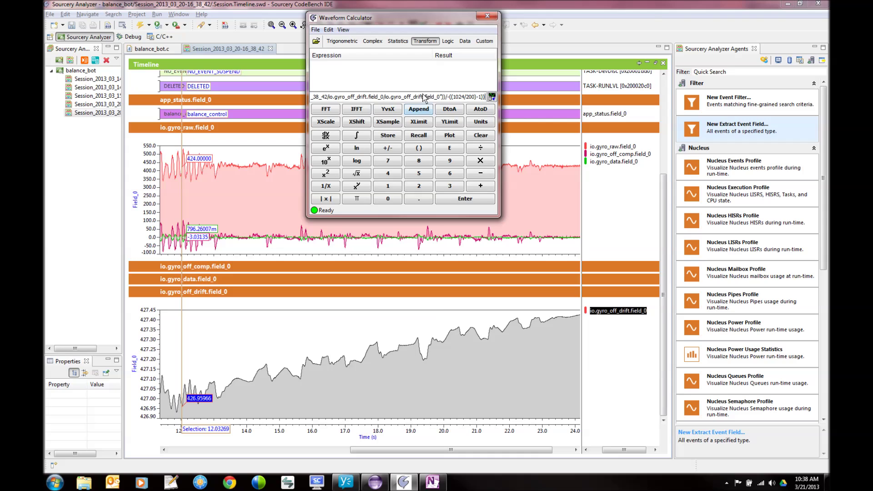
click(469, 202)
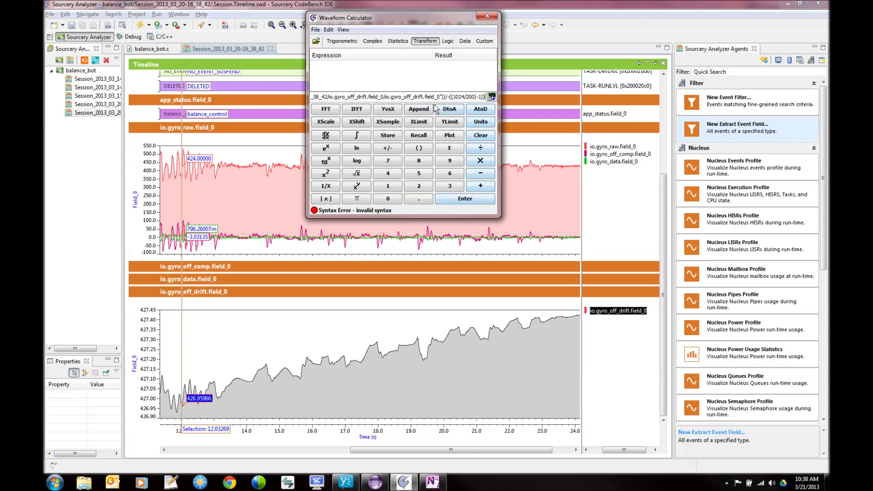
Remove the extra closing parenthesis from the end of the expression and evaluate it to plot the calculated waveform in the timeline.
key(Home)
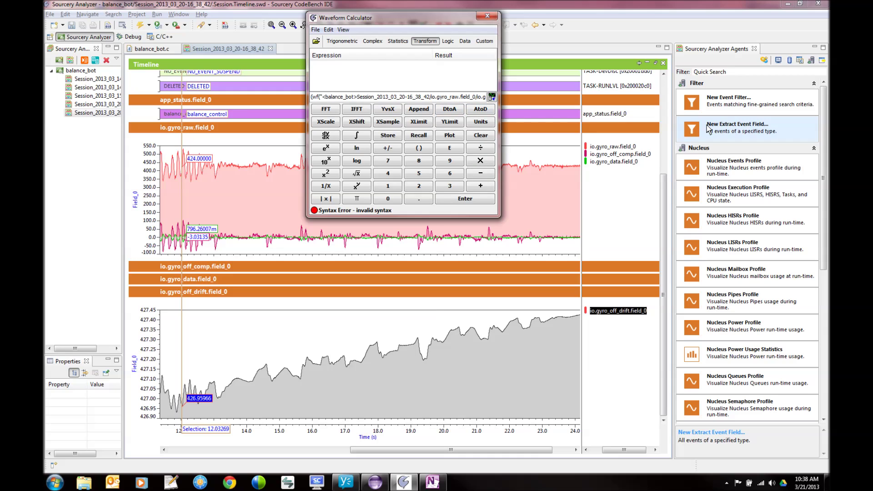
key(End)
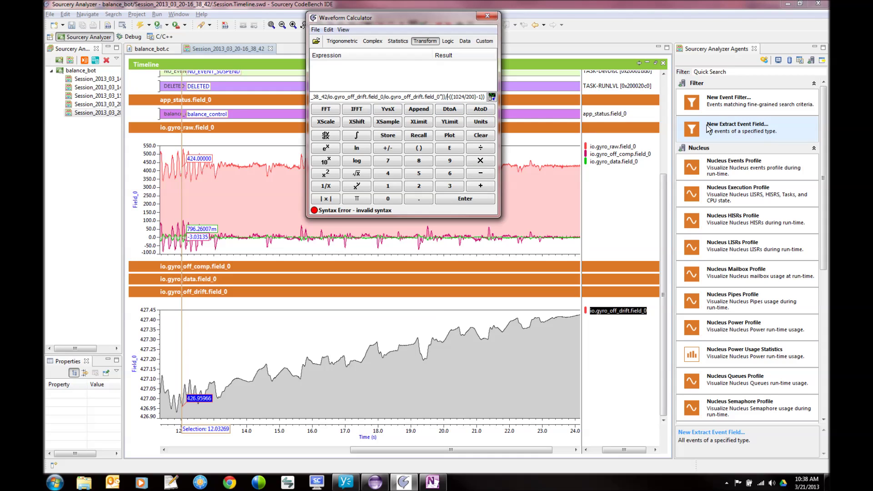
key(BackSpace)
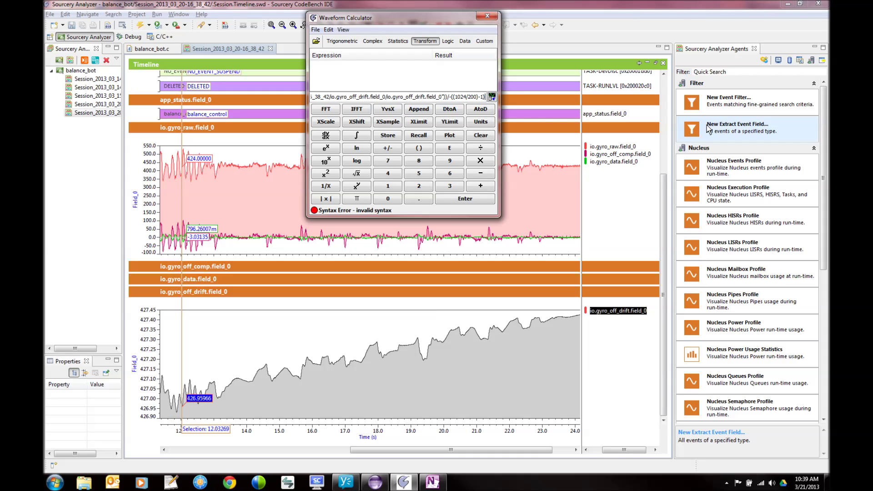
click(489, 200)
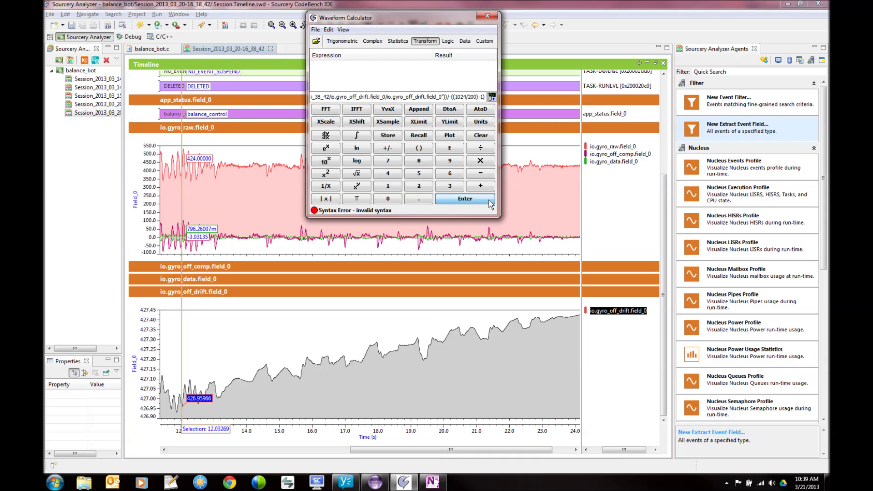
click(487, 16)
drag(663, 231, 662, 300)
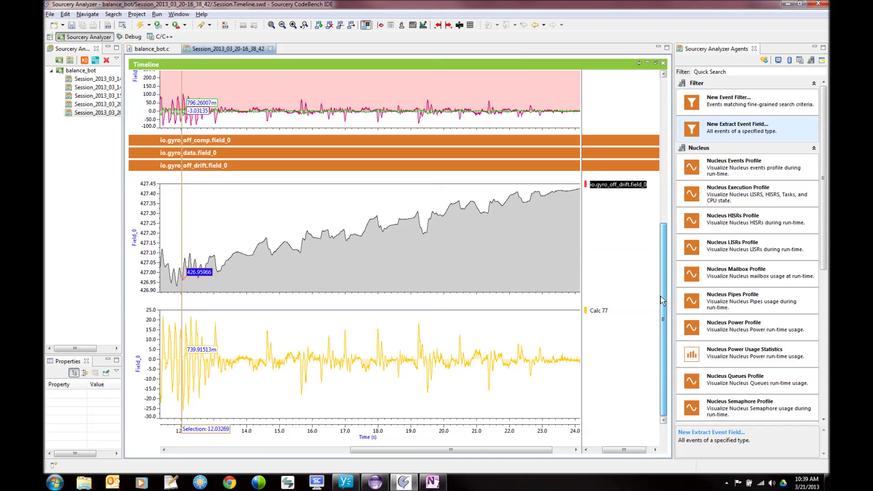
Rename the calculated waveform as computed_gyro_data_deg/sec and widen the legend area to fit the full name.
click(594, 311)
right_click(601, 314)
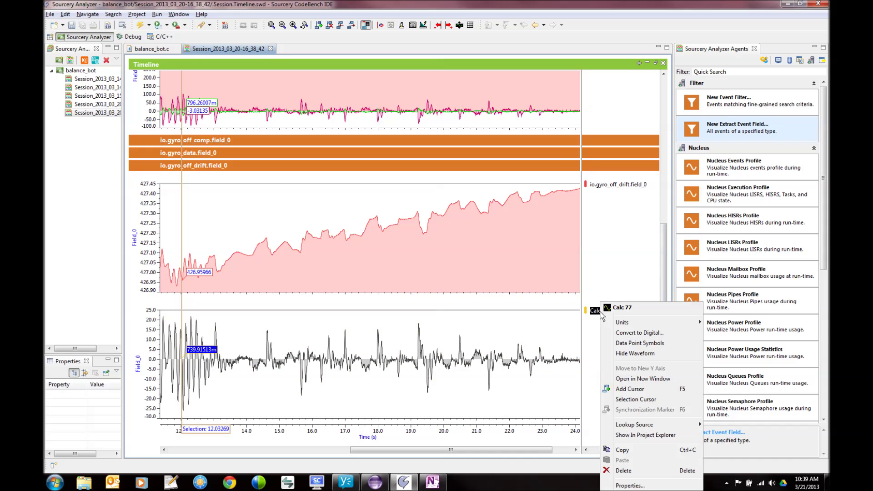
click(644, 484)
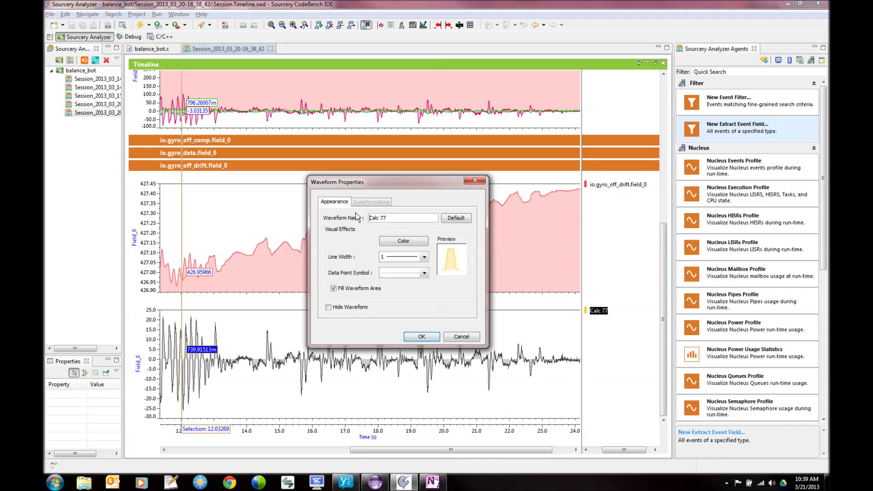
drag(387, 218, 357, 214)
text(compu)
text(ted_gyro_data_deg/sec)
click(421, 337)
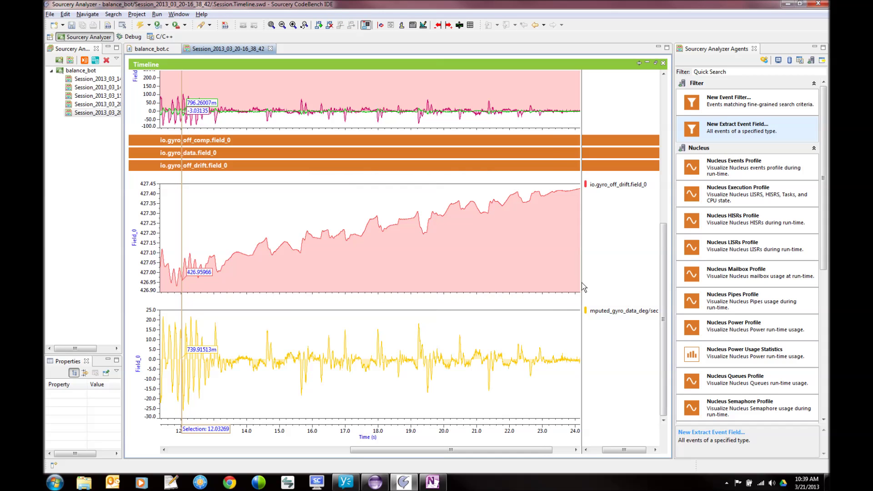
drag(554, 284, 553, 284)
Move the io.gyro_data.field_0 waveform onto the computed_gyro_data_deg/sec graph and compare the two overlaid curves.
drag(663, 290, 667, 265)
click(589, 90)
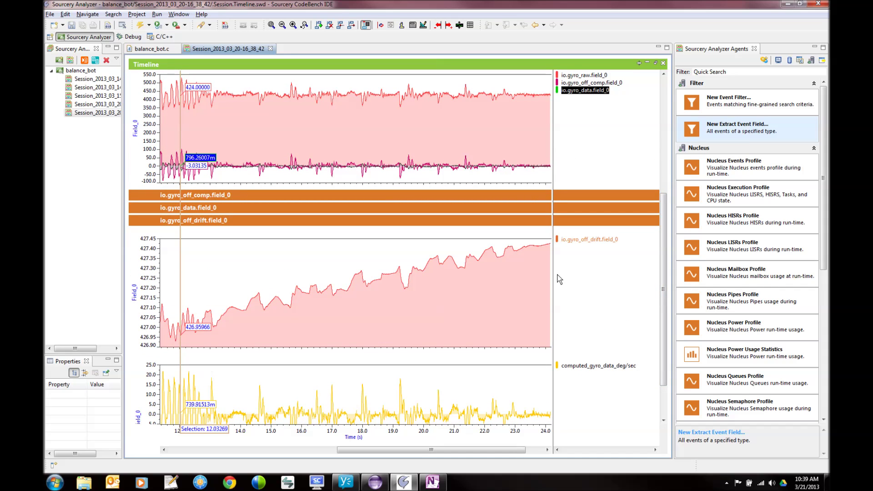
drag(586, 372, 586, 372)
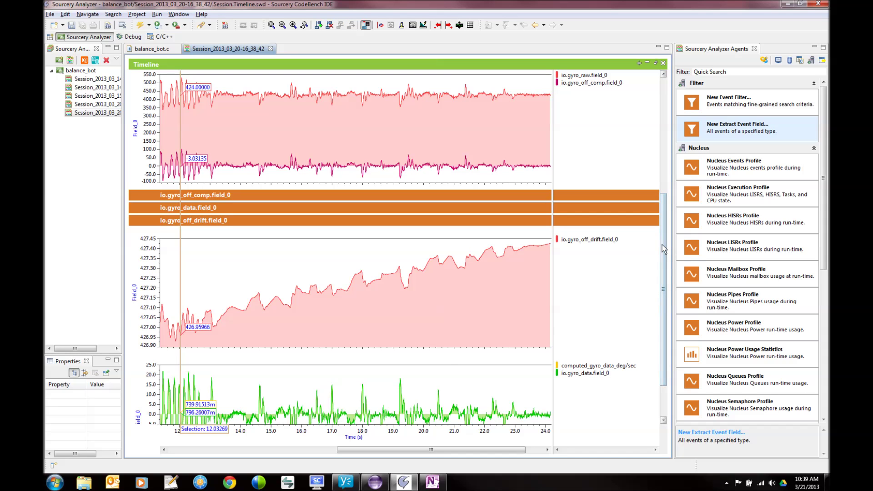
drag(665, 249, 664, 279)
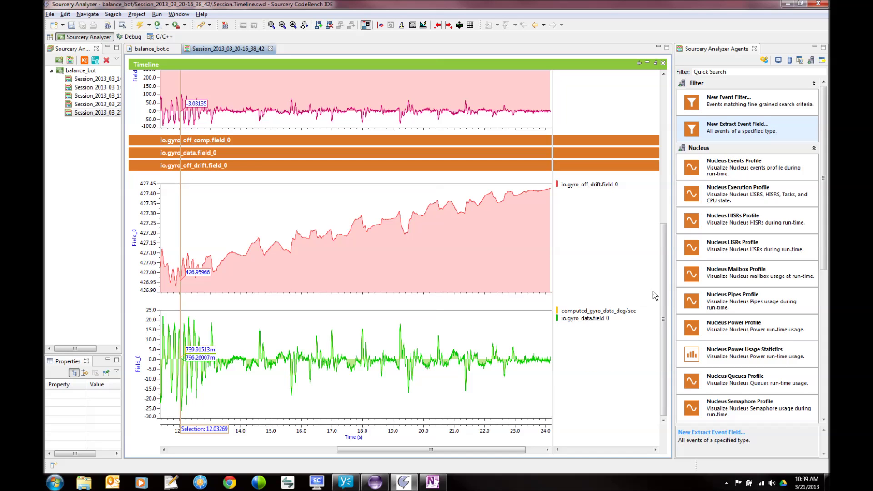
mouse_move(664, 279)
mouse_down()
mouse_move(667, 221)
mouse_move(667, 282)
mouse_move(670, 250)
mouse_move(672, 273)
mouse_up()
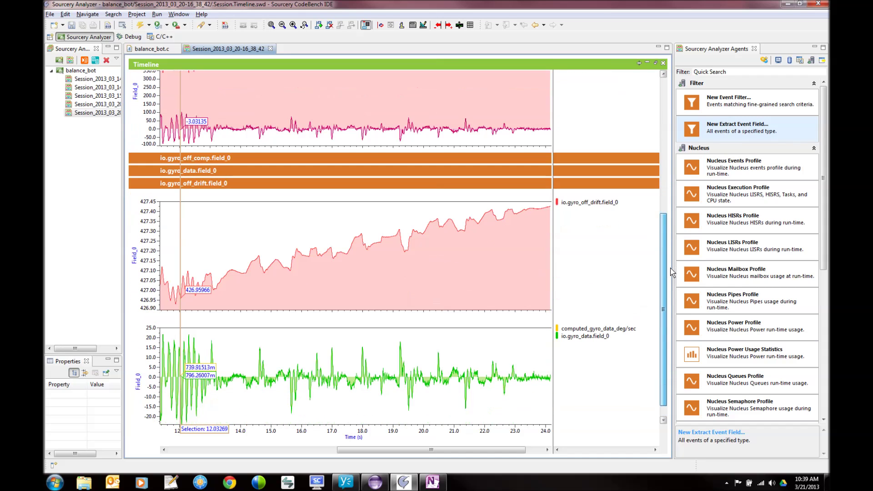
Move the io.gyro_data.field_0 waveform back to the io.gyro_raw graph.
click(591, 338)
scroll(612, 88, up, 2)
drag(608, 76, 597, 136)
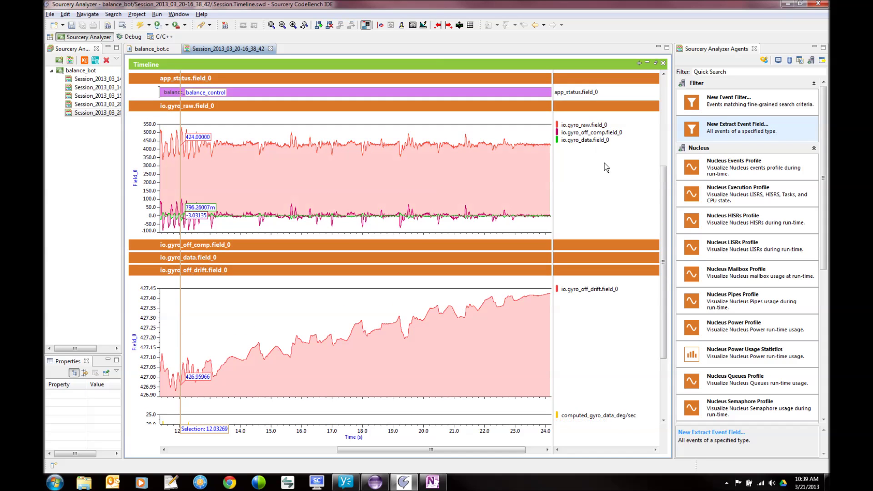
scroll(663, 186, down, 5)
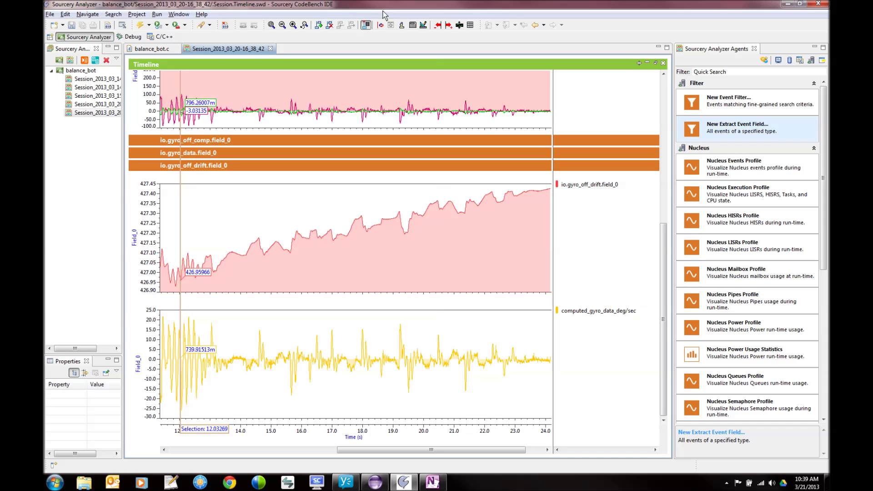
Open the Waveform Calculator and review its Trigonometric, Complex, Statistics, Transform, Logic, Data and Custom function groups.
click(412, 25)
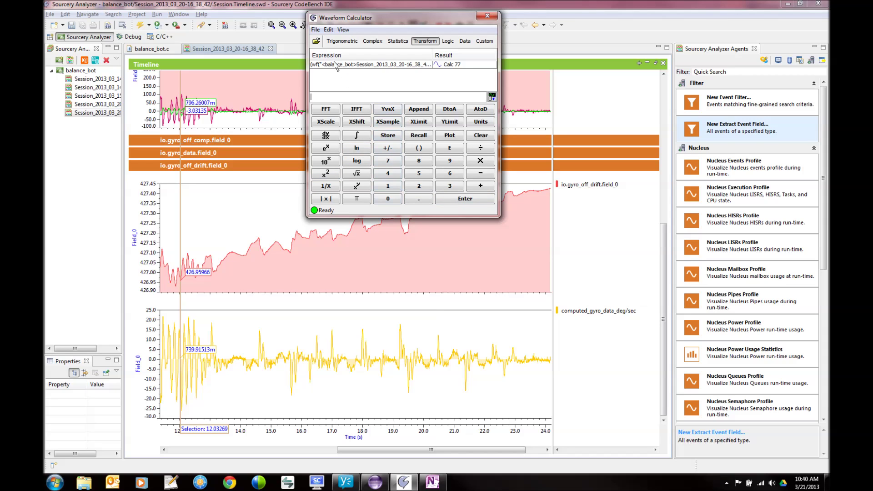
click(340, 41)
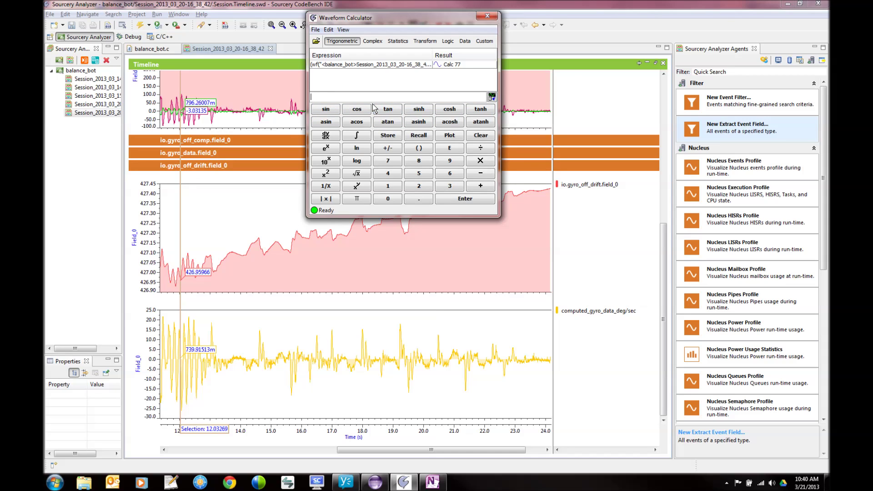
click(374, 41)
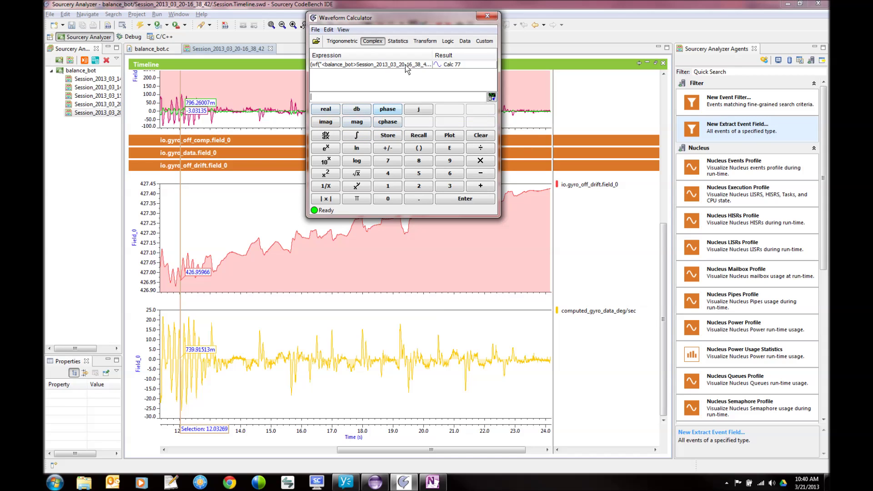
click(399, 41)
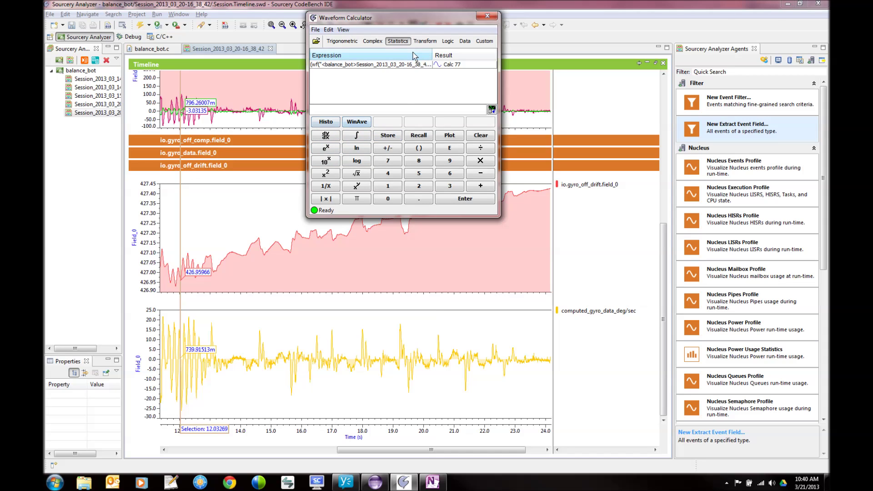
click(425, 41)
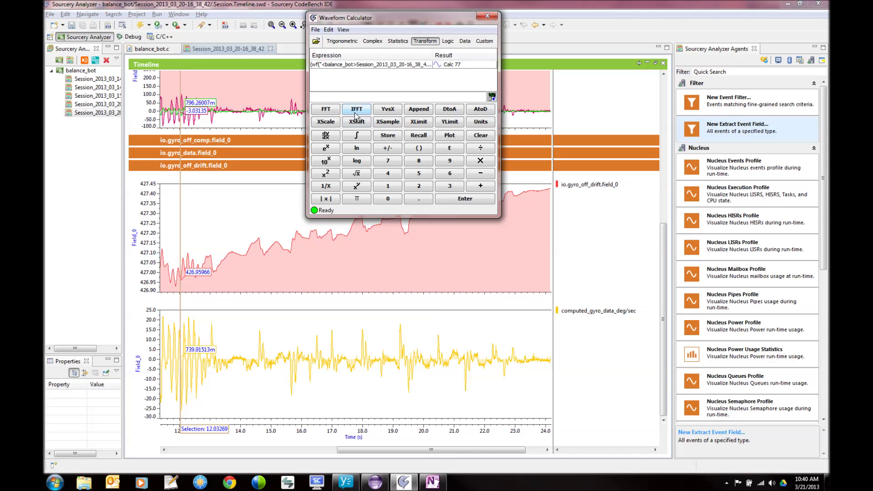
click(448, 41)
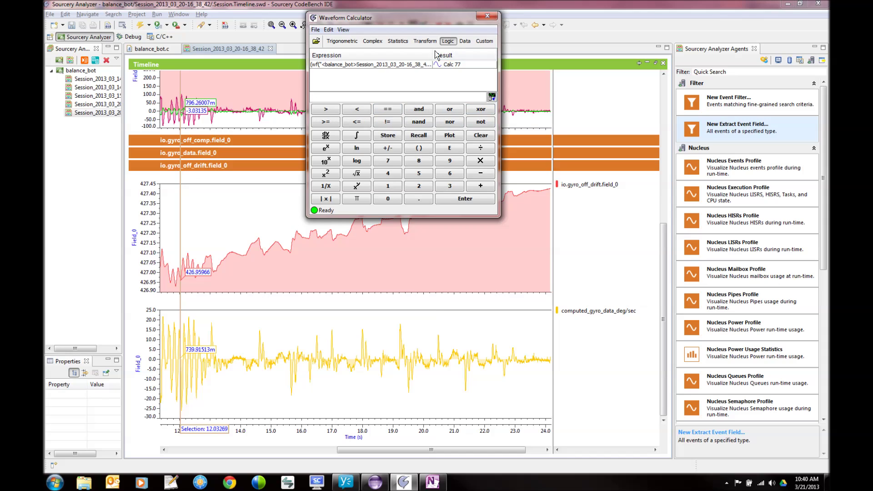
click(466, 41)
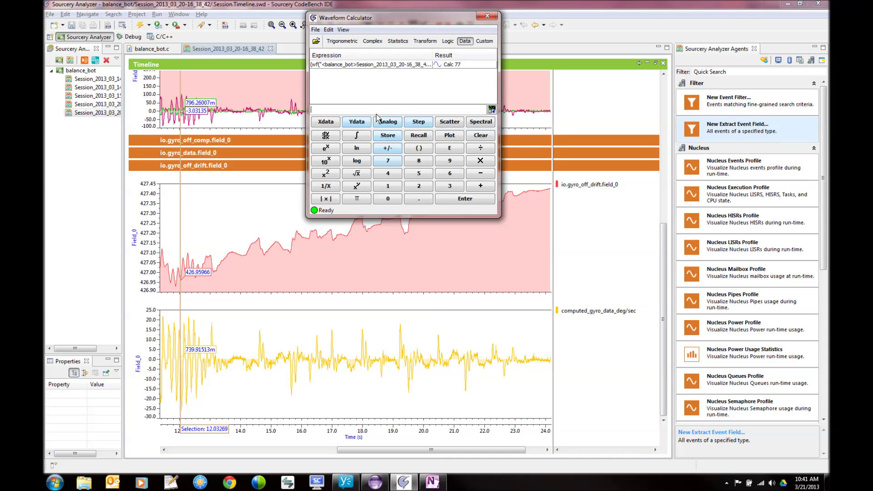
click(484, 40)
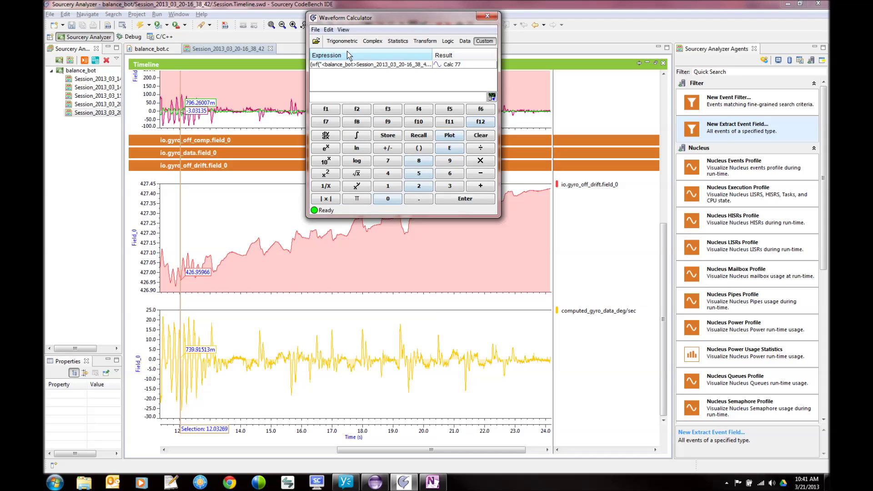
click(393, 42)
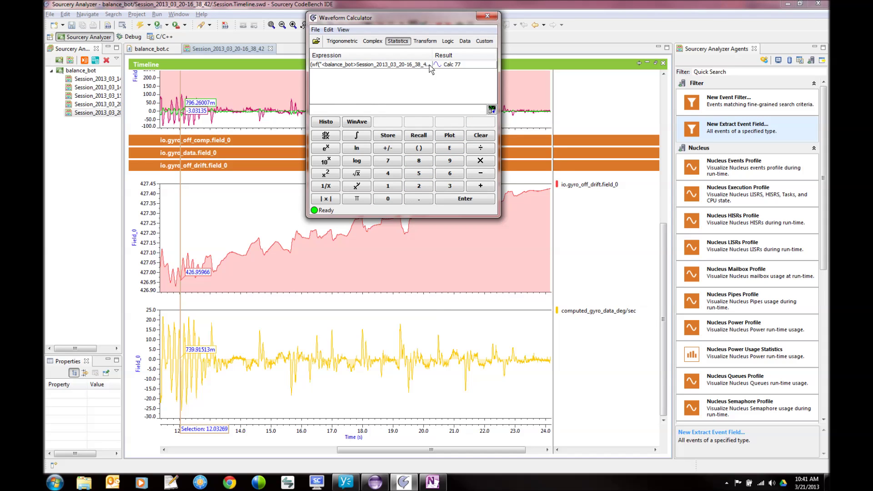
click(487, 16)
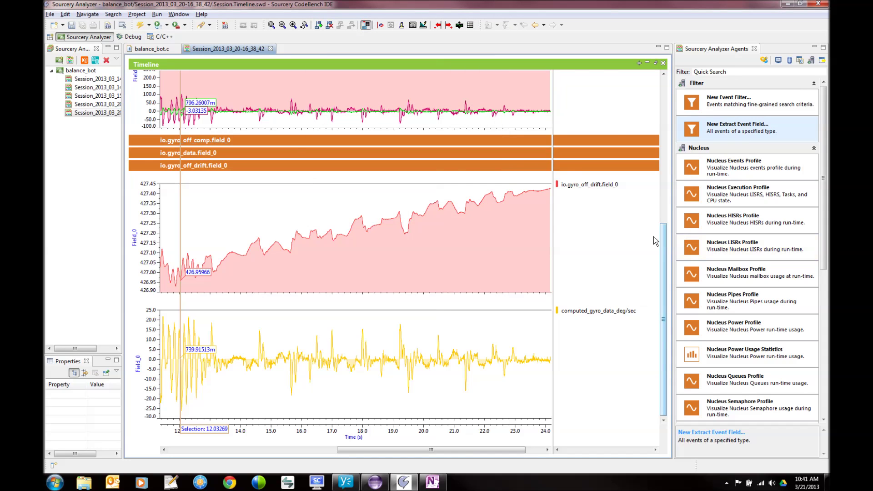
drag(663, 246, 662, 227)
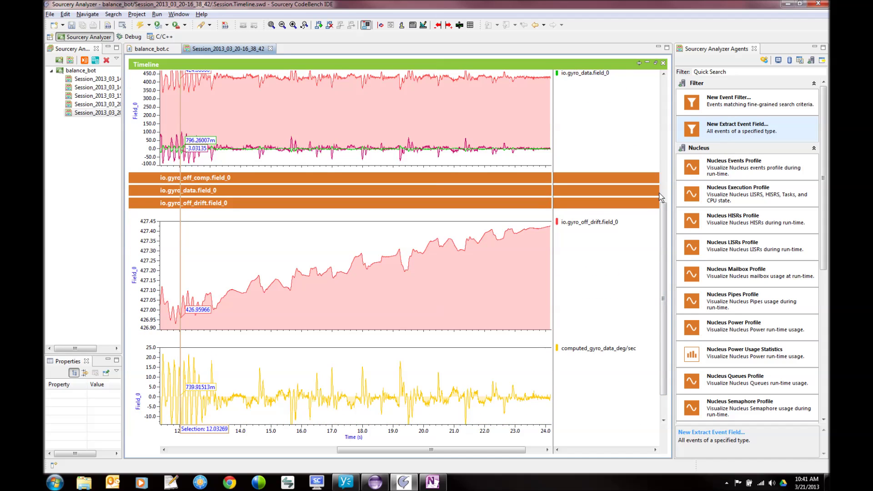
Extract field_0 of the io pwm_l event as an Analog waveform onto the timeline.
drag(663, 227, 663, 238)
click(734, 133)
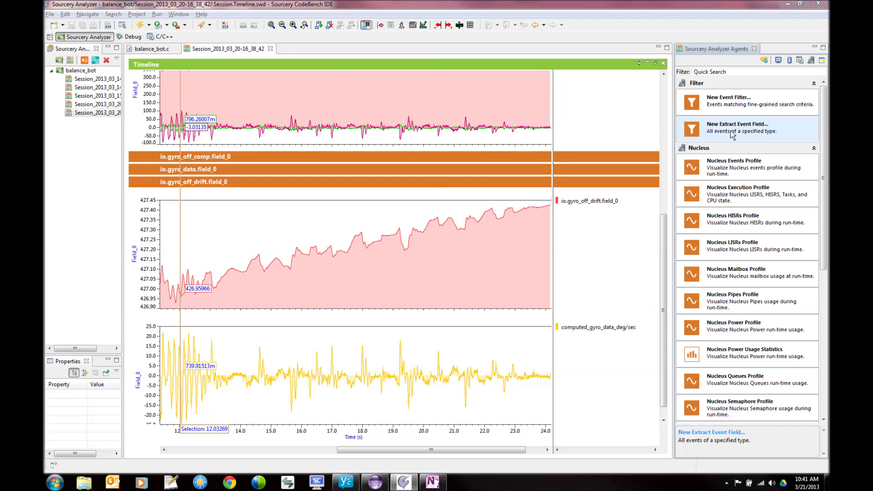
double_click(732, 131)
drag(430, 181, 432, 238)
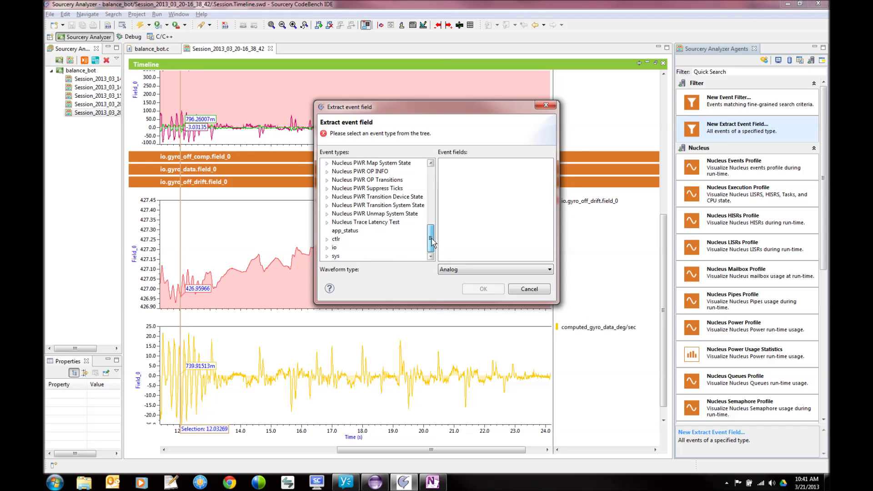
click(326, 249)
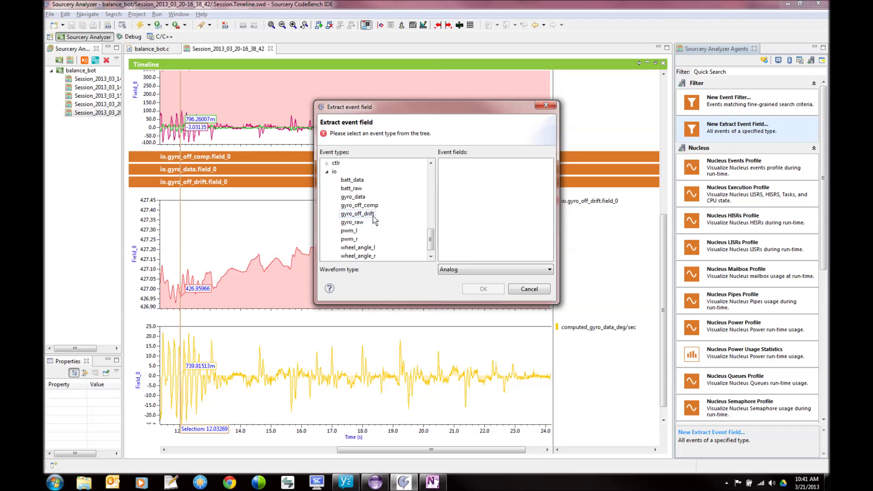
click(350, 232)
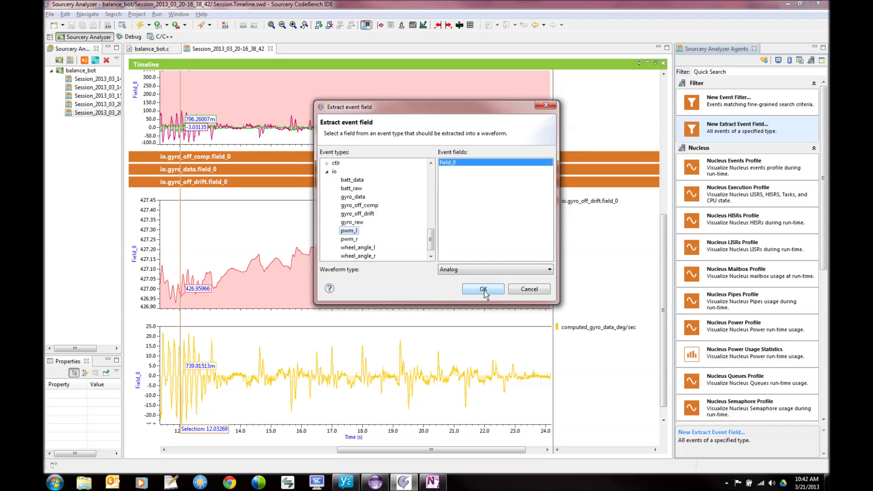
click(483, 289)
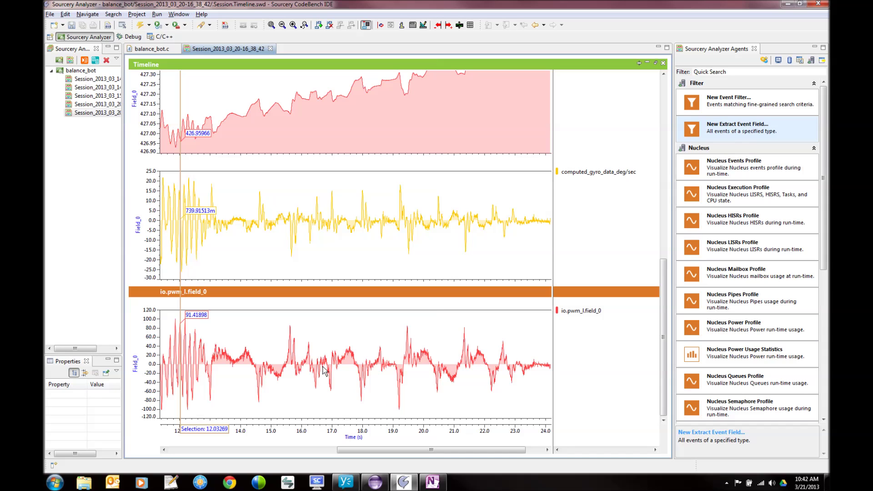
Set up a 10-bin, non-normalized, non-cumulative histogram of the io.pwm_l.field_0 waveform in the Waveform Calculator.
click(582, 311)
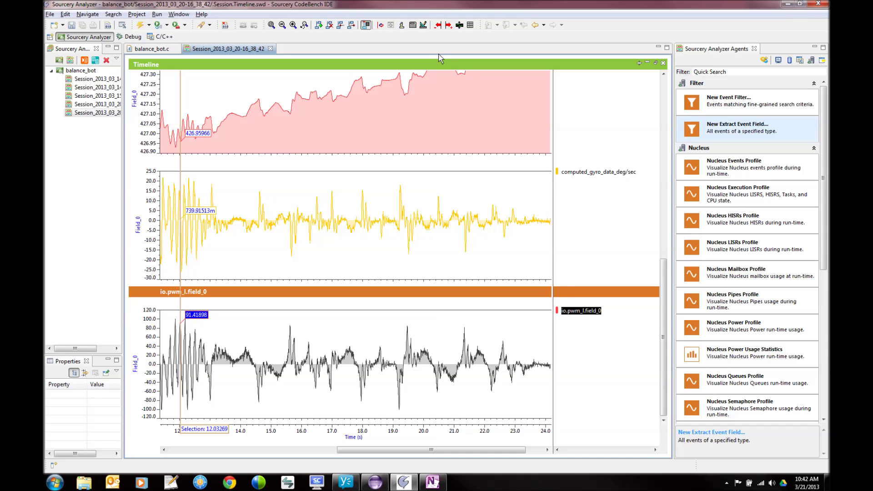
click(413, 26)
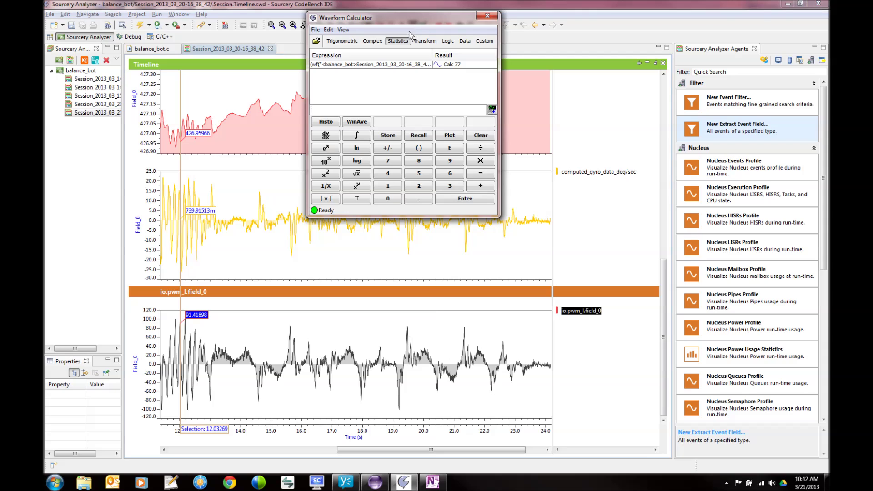
click(492, 110)
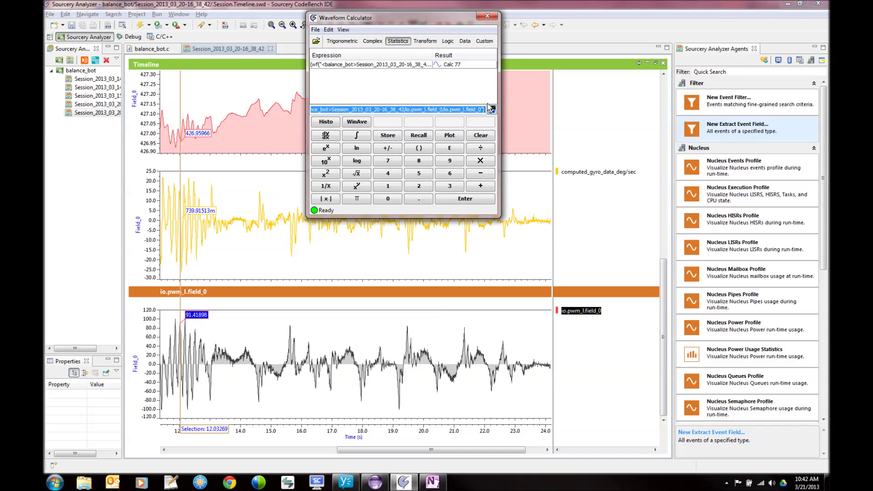
click(325, 122)
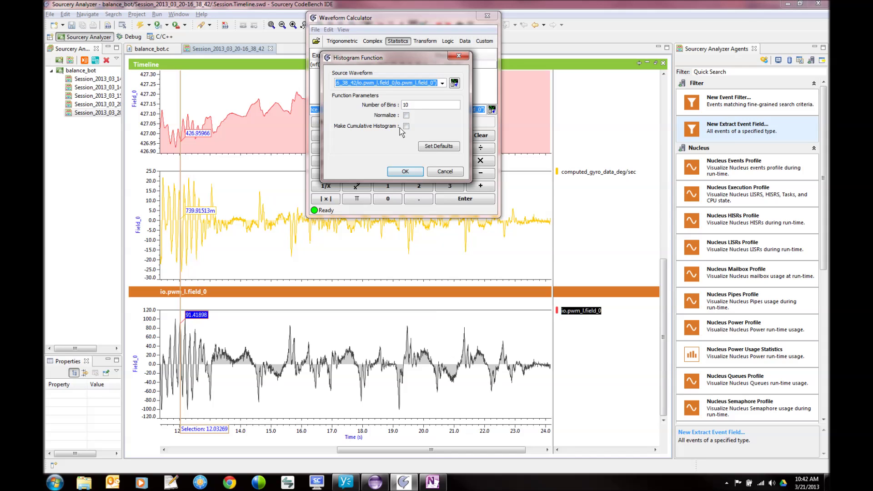
click(404, 172)
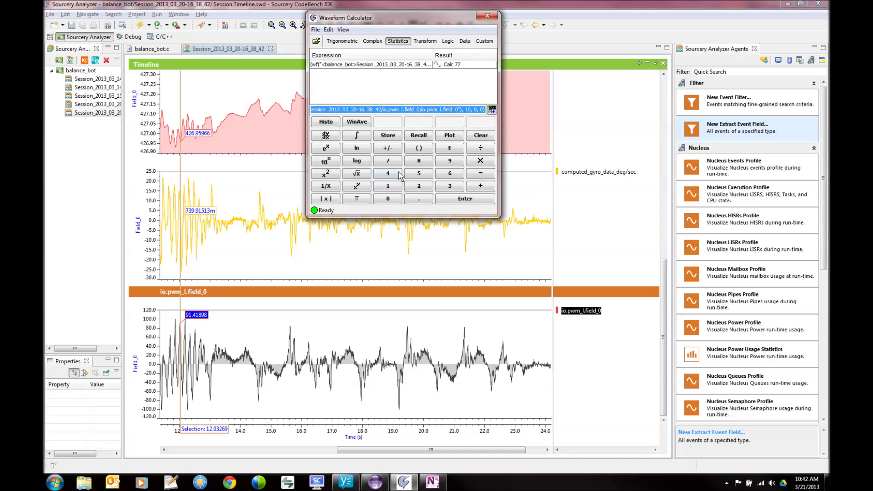
Plot the histogram of the io.pwm_l.field_0 waveform with parameters 10, 0, 0 and display its full range in the timeline.
click(463, 199)
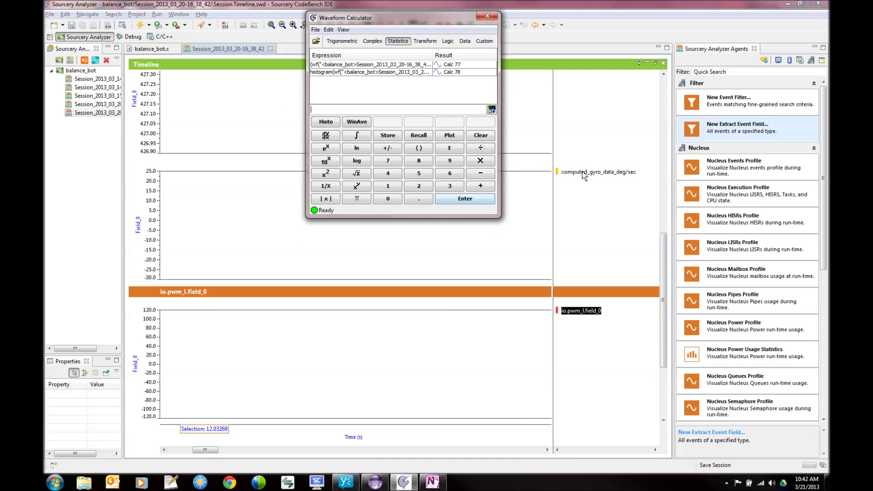
click(487, 17)
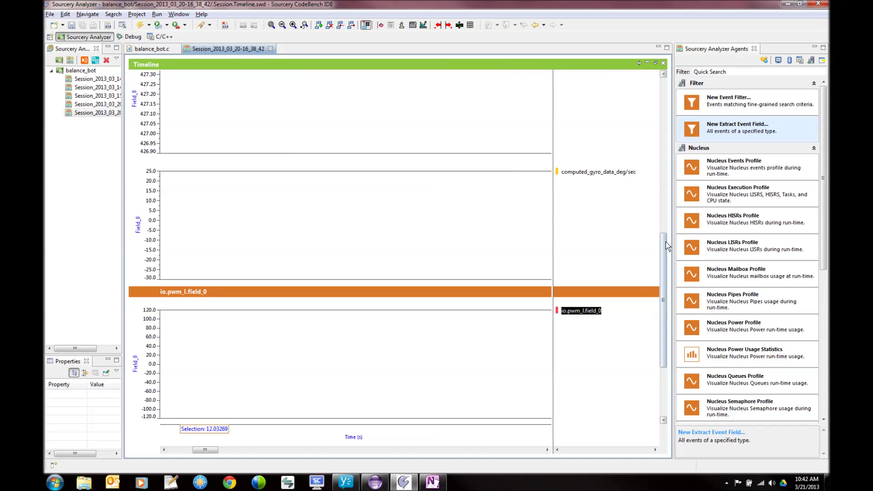
scroll(658, 349, down, 3)
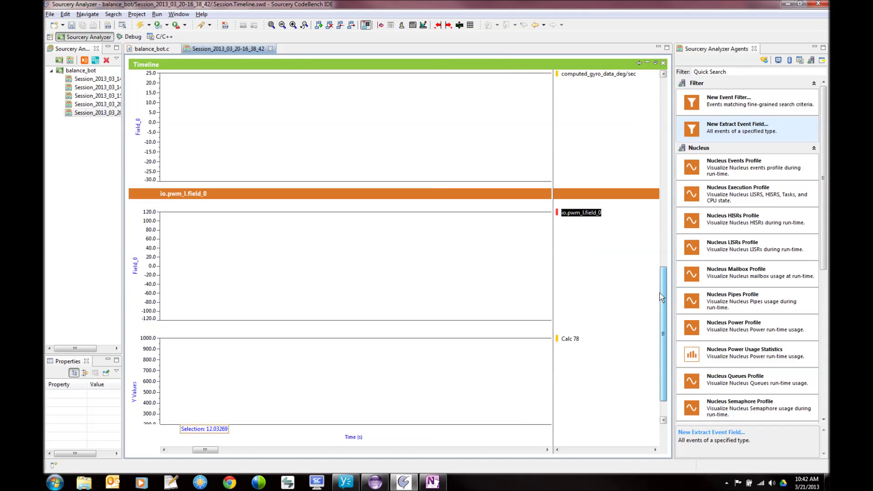
click(174, 377)
click(272, 25)
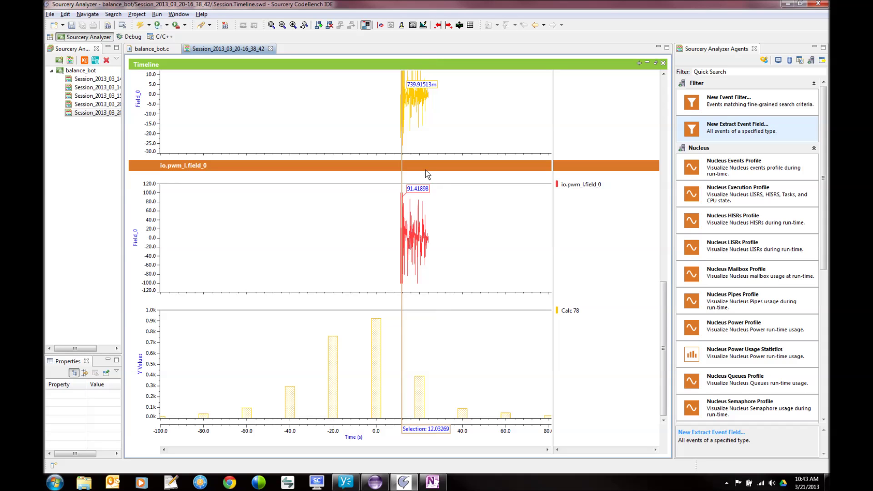
click(413, 25)
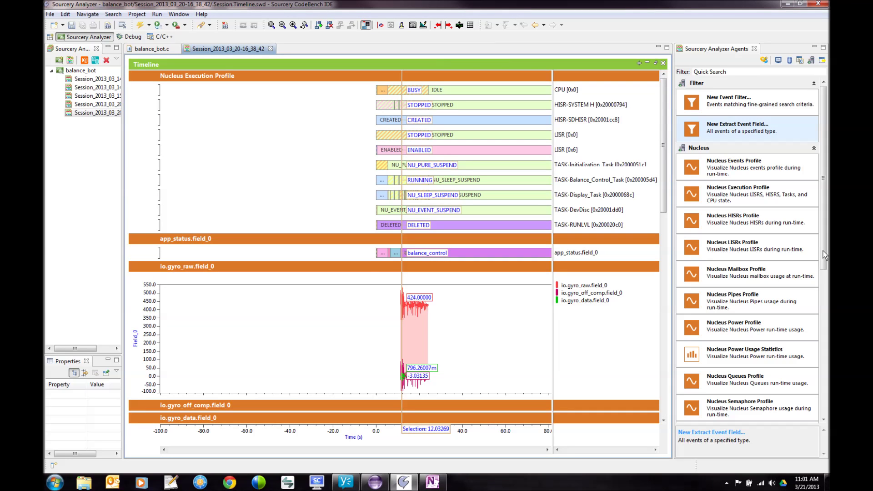
Delete the io.gyro_raw, io.gyro_off_comp and io.gyro_data waveforms from the timeline.
mouse_move(664, 115)
mouse_down()
mouse_move(662, 163)
mouse_move(660, 154)
mouse_up()
click(599, 184)
key(Delete)
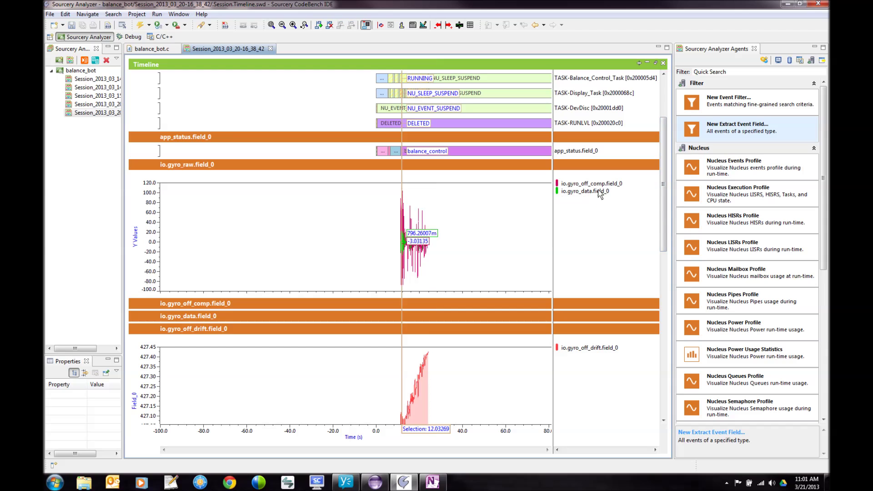
click(593, 173)
key(Delete)
click(593, 173)
key(Delete)
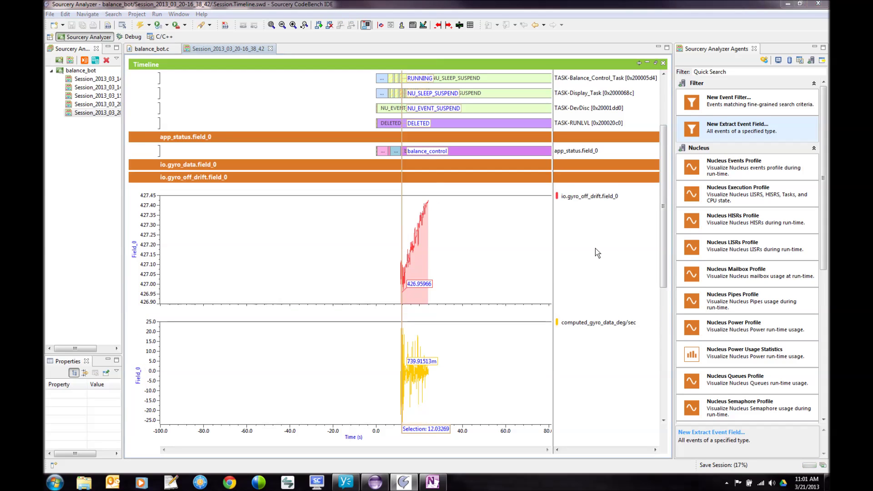
Delete the io.gyro_off_drift, computed gyro, histogram and io.pwm_l waveforms, and remove the time cursor from the timeline.
click(591, 185)
key(Delete)
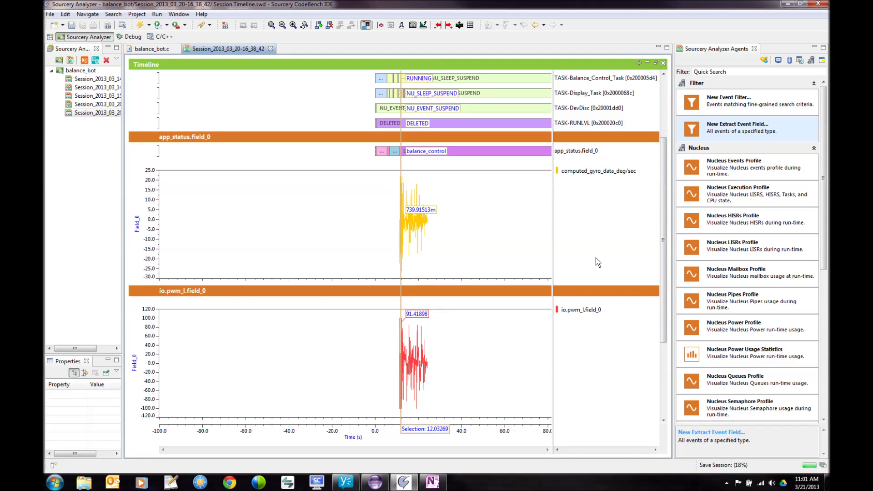
click(593, 177)
key(Delete)
click(577, 307)
key(Delete)
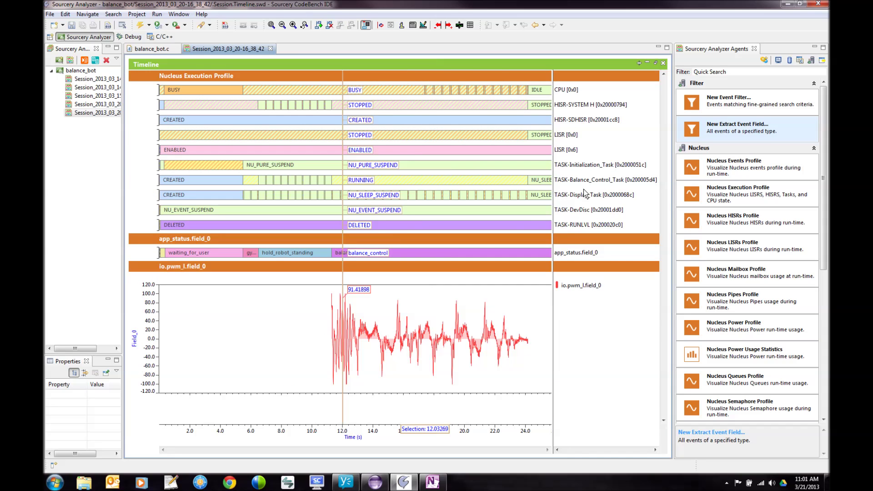
click(581, 286)
key(Delete)
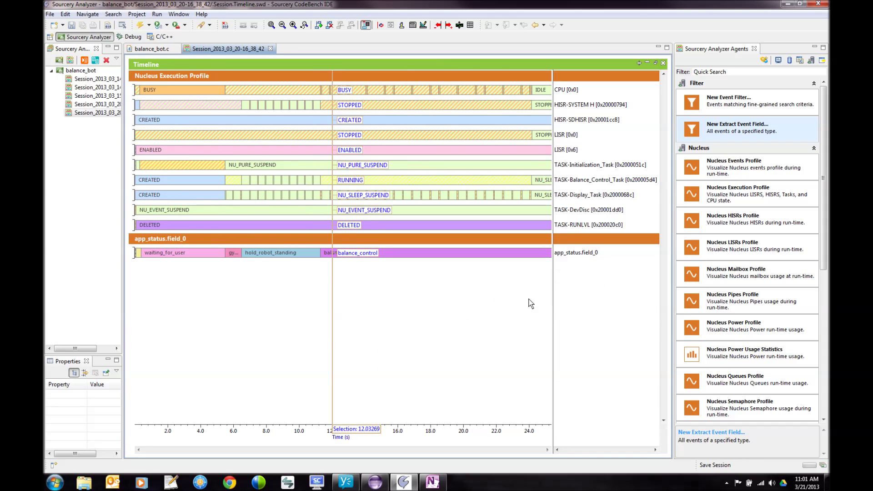
click(329, 26)
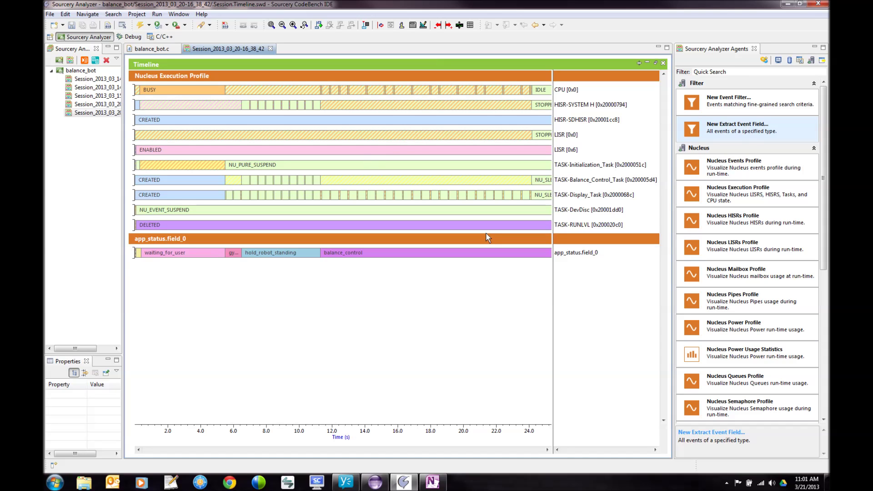
Extract the gyro_raw event field from the io event types as an analog waveform.
click(727, 132)
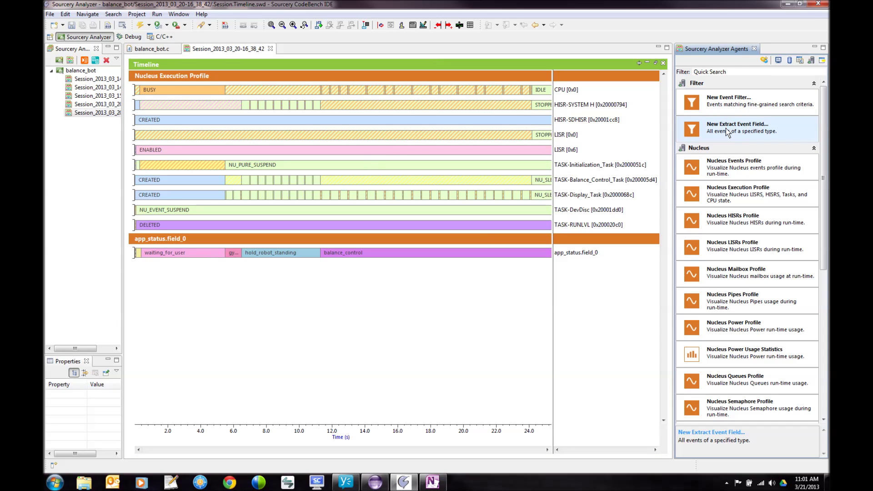
double_click(726, 132)
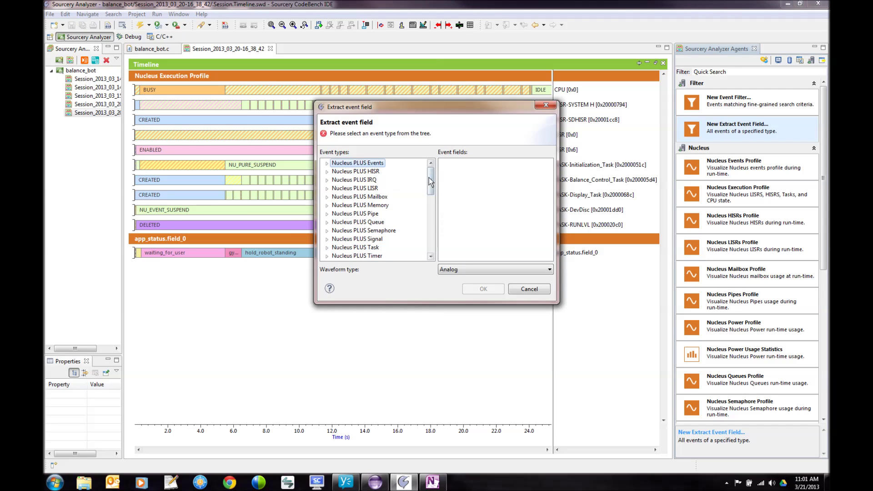
scroll(364, 209, down, 10)
click(327, 248)
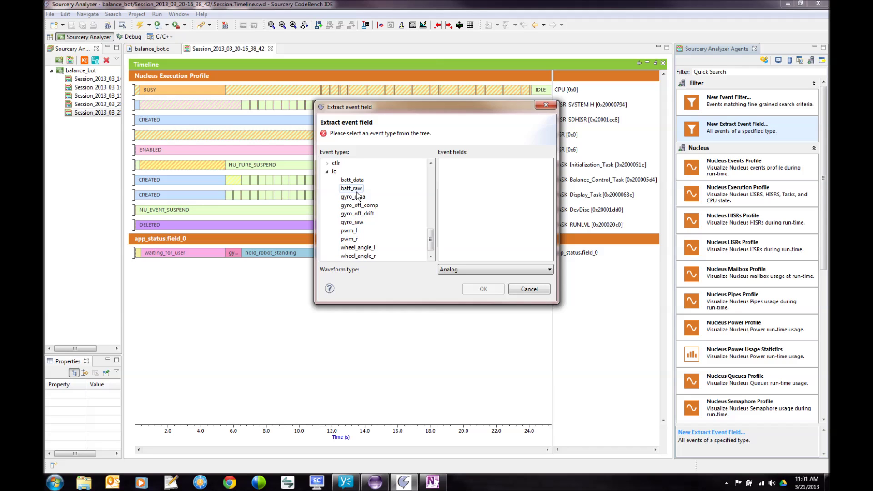
click(352, 222)
click(481, 289)
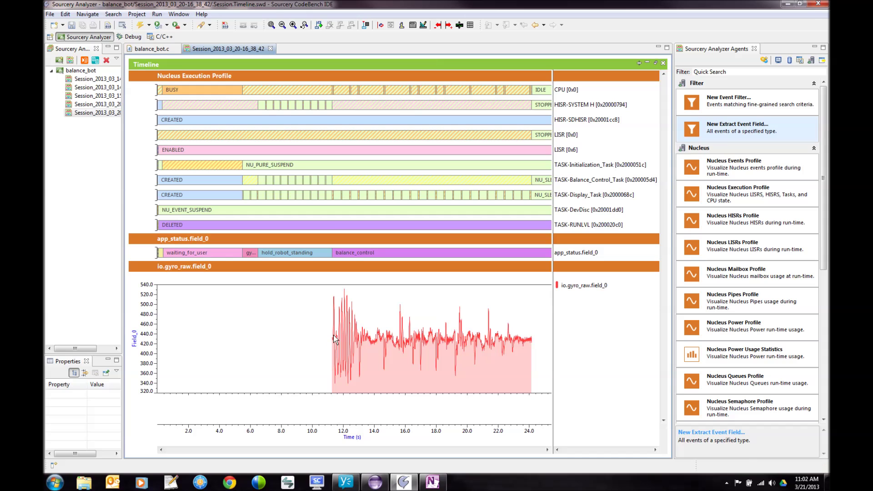
Bring up the Measurement Tool for the io.gyro_raw.field_0 waveform and place it clear of the plot.
drag(337, 341, 532, 339)
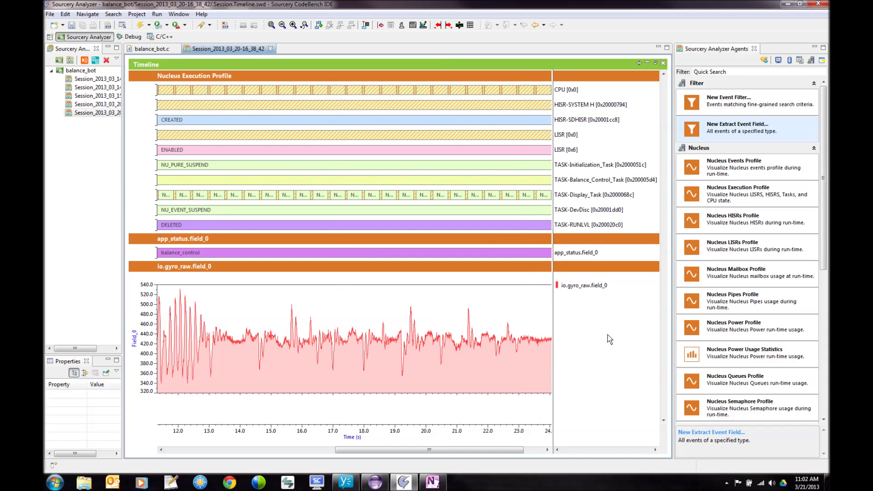
click(585, 286)
click(423, 24)
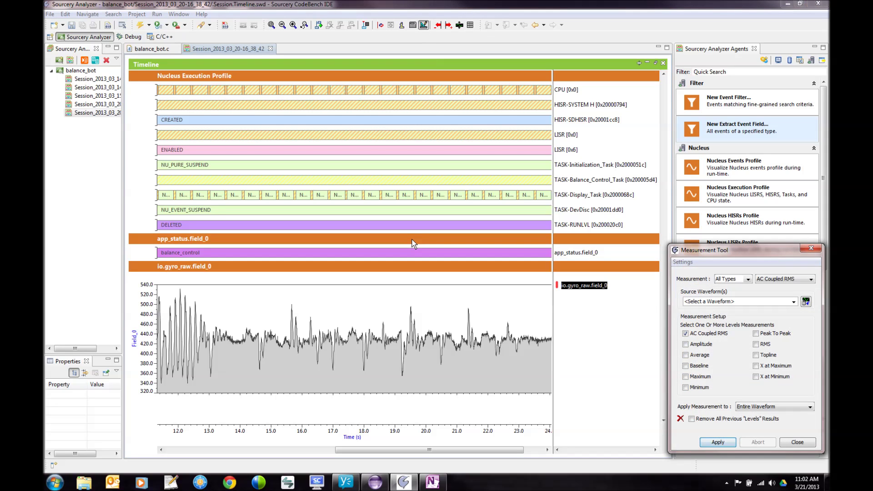
drag(728, 254, 350, 73)
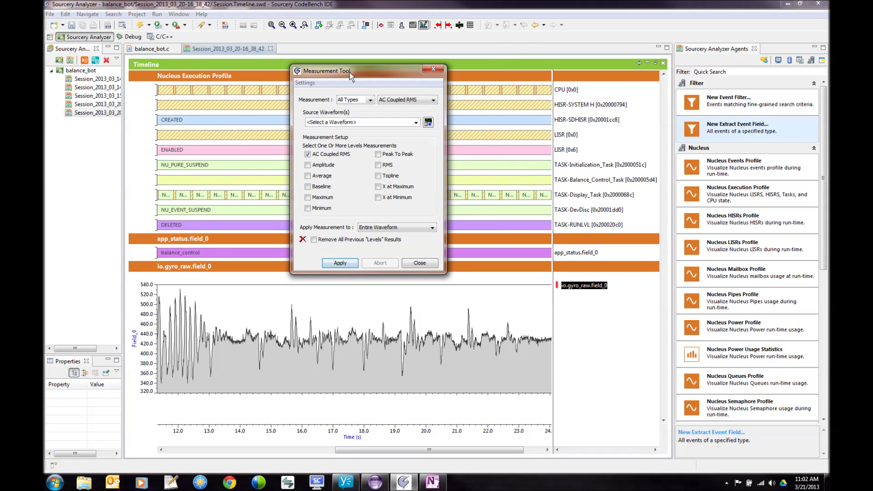
Look through the measurements offered under the General, Level and Time types, including Waveform Crossing and Delay.
click(369, 101)
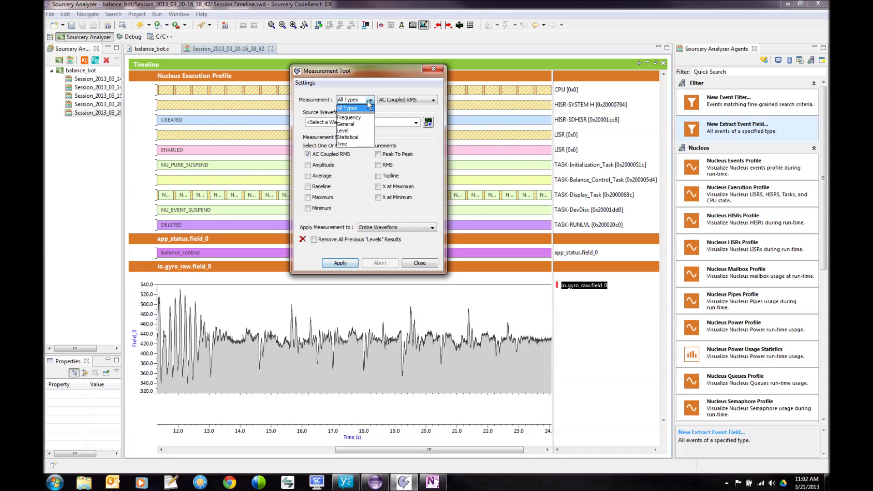
click(355, 125)
click(392, 101)
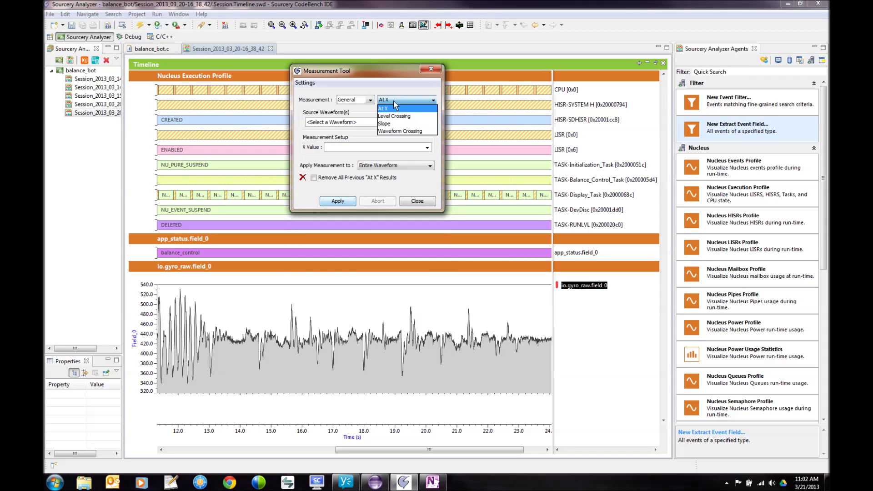
click(385, 132)
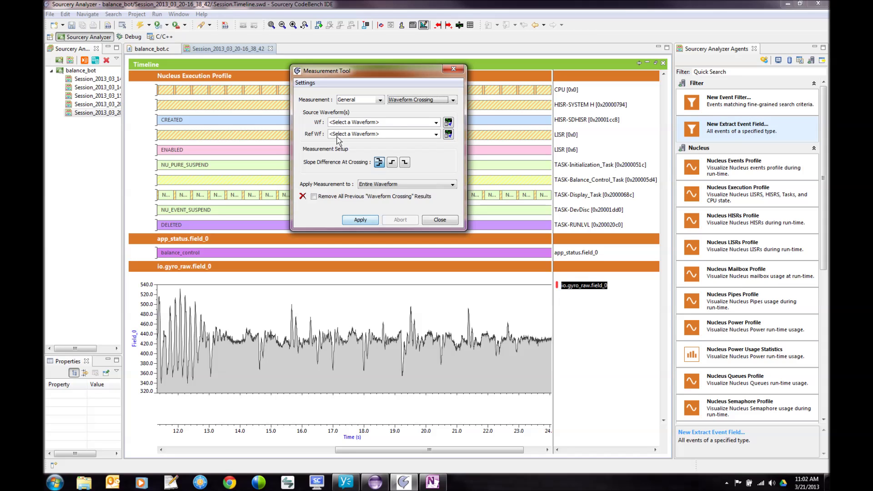
click(380, 100)
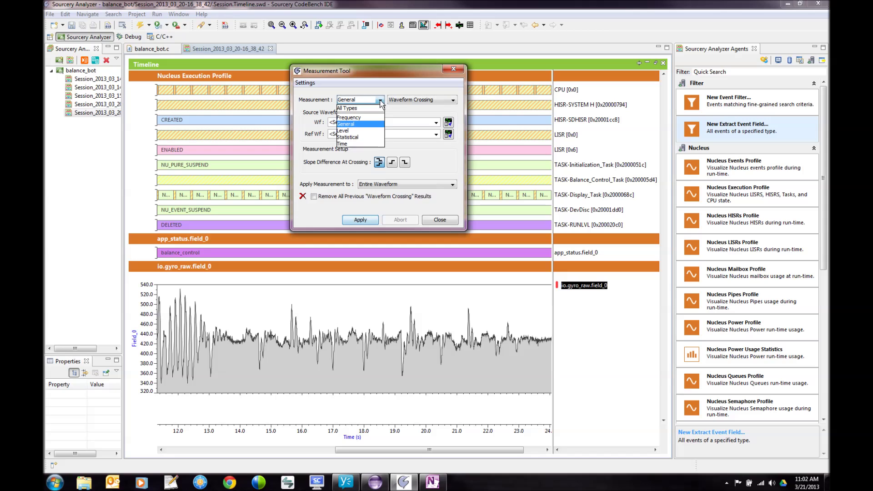
click(366, 132)
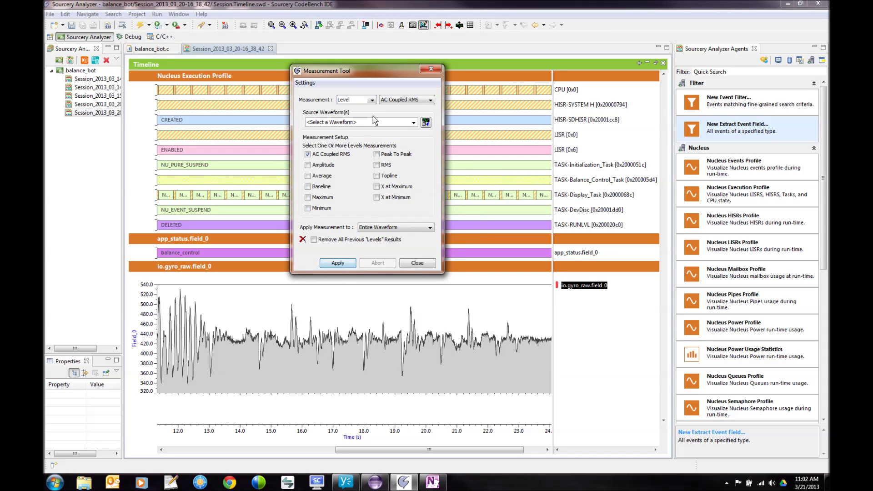
click(407, 99)
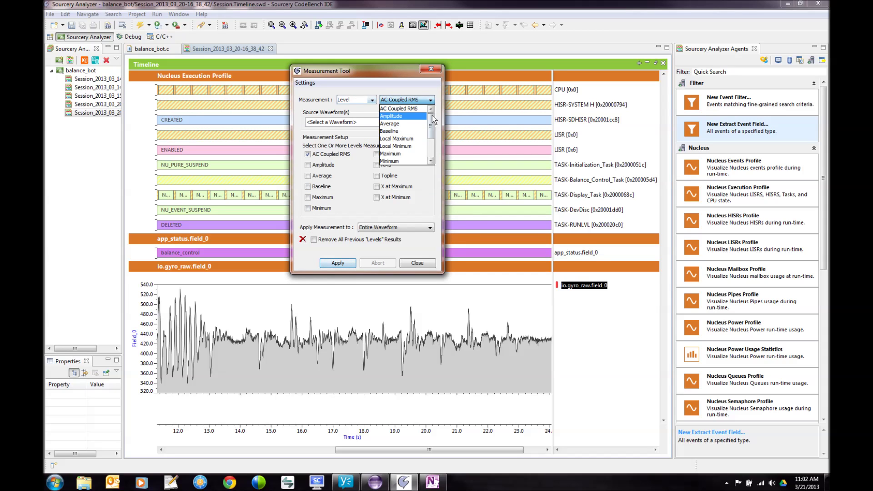
mouse_move(430, 116)
mouse_down()
mouse_move(430, 138)
mouse_move(431, 110)
mouse_up()
mouse_move(431, 117)
mouse_down()
mouse_move(431, 145)
mouse_move(430, 113)
mouse_up()
click(430, 99)
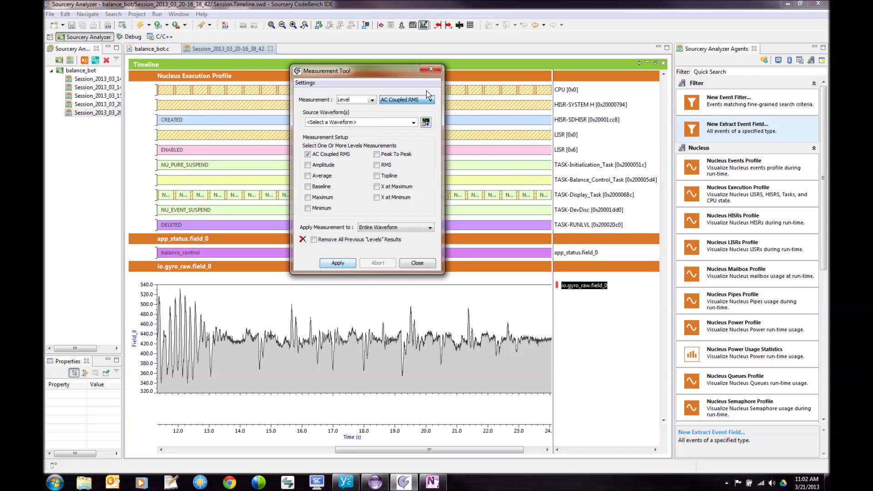
click(372, 100)
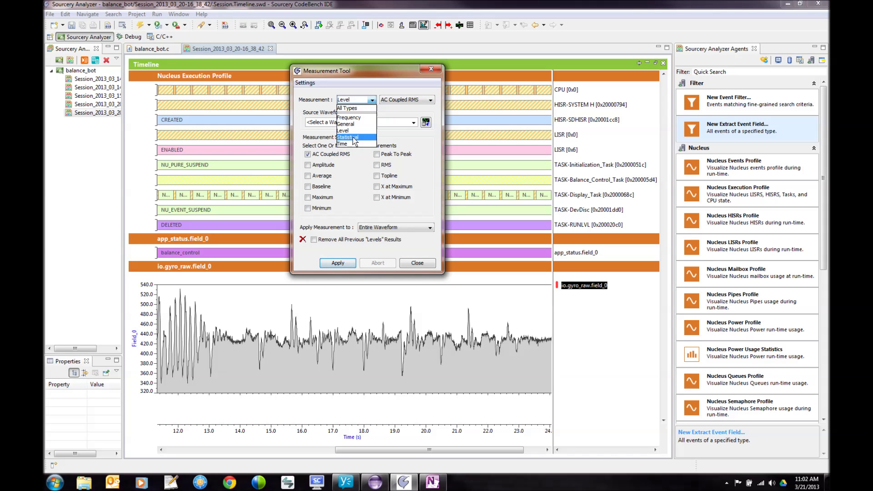
click(346, 144)
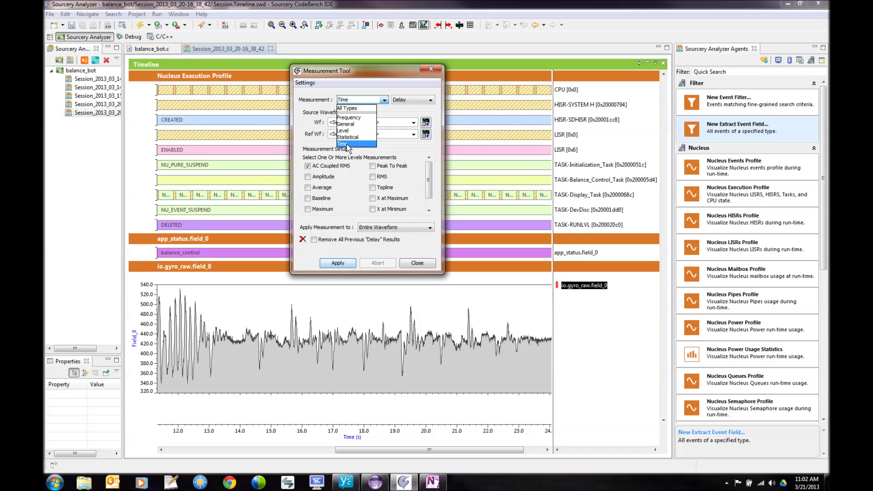
click(407, 100)
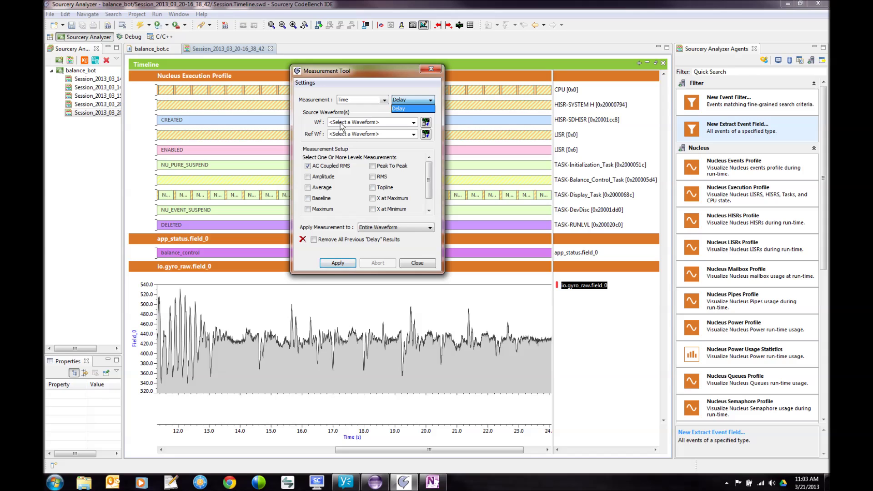
click(384, 100)
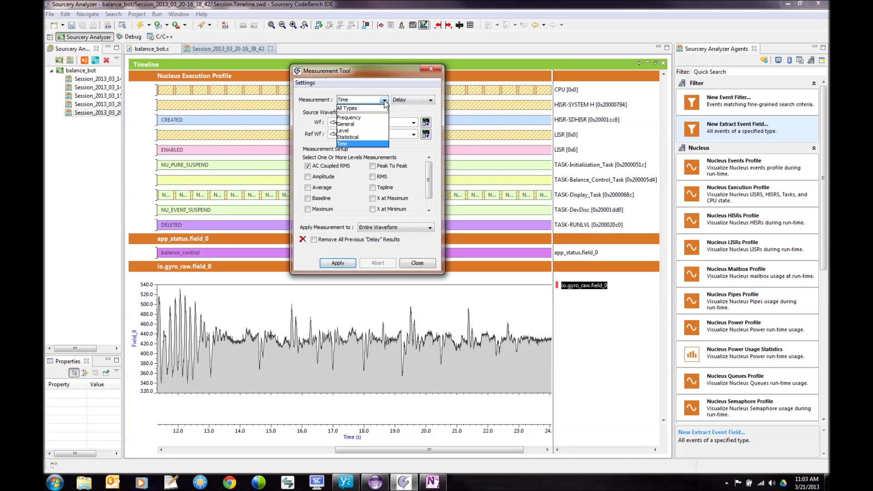
click(385, 101)
click(385, 100)
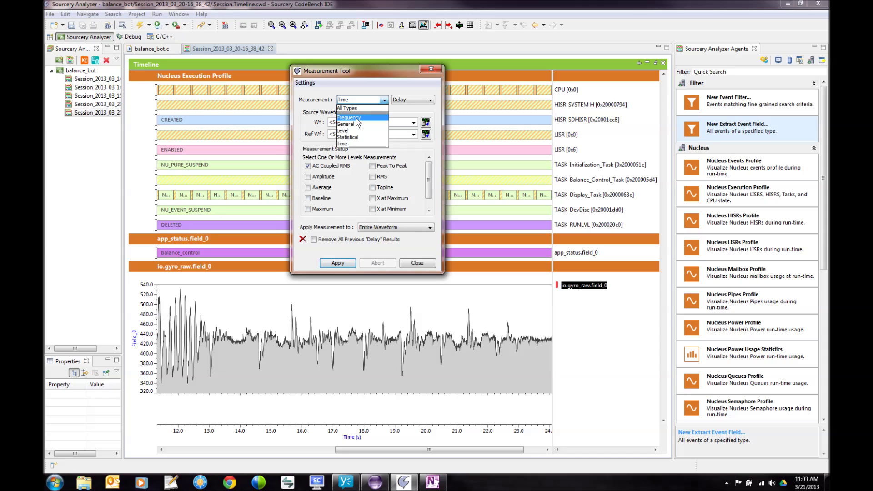
Set up a General Level Crossing measurement on io.gyro_raw.field_0 with a Y level of 450.
click(357, 124)
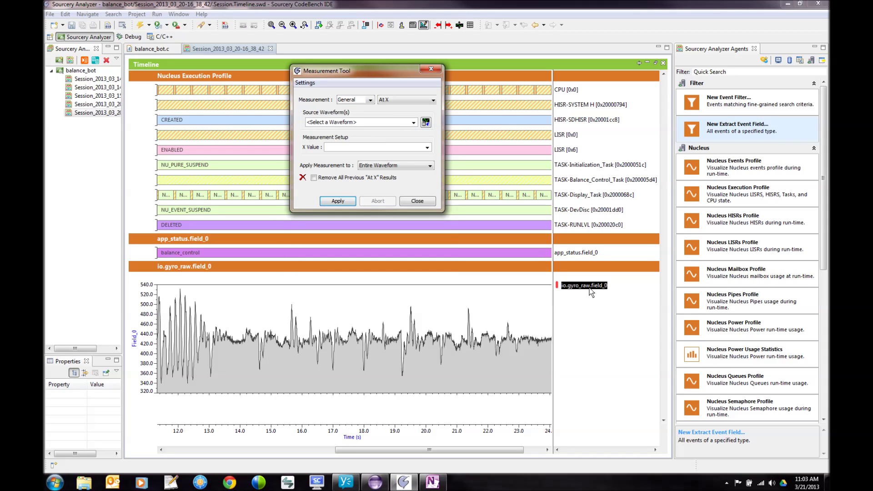
click(426, 122)
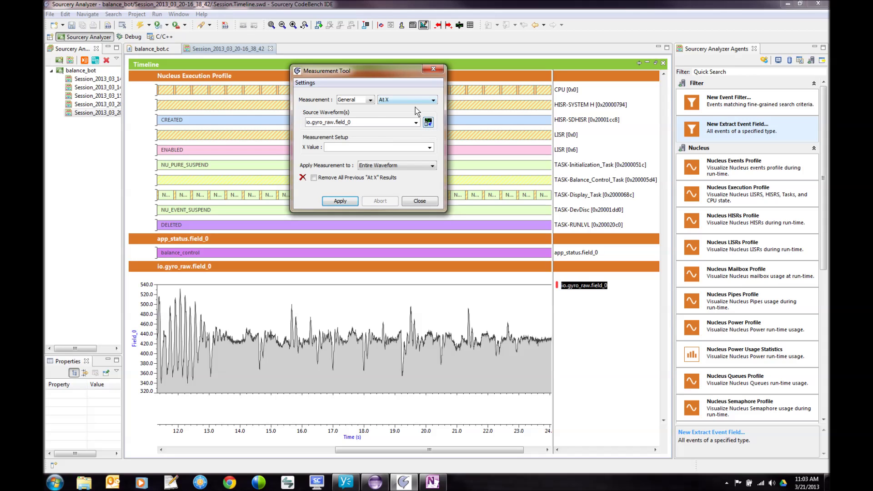
click(417, 101)
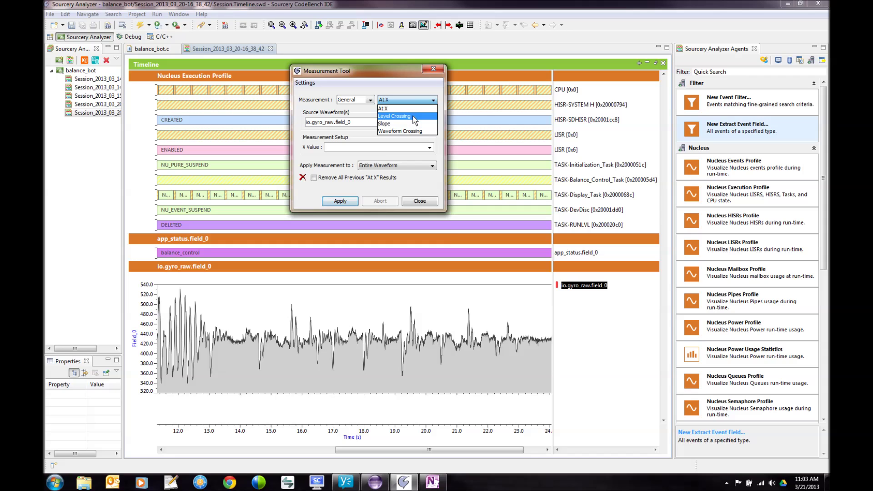
click(414, 118)
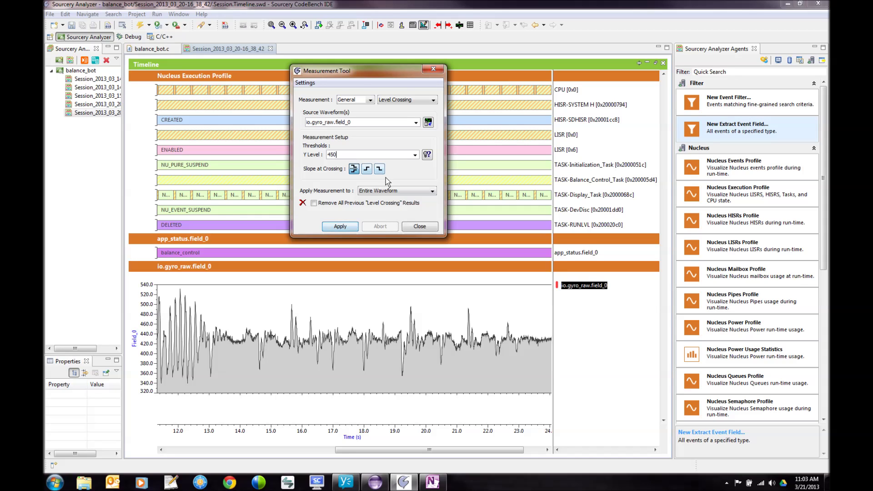
Limit the level crossing to rising slopes, choose the range it applies to, apply the measurement and close the tool.
click(366, 169)
click(394, 191)
click(381, 207)
click(356, 226)
click(419, 227)
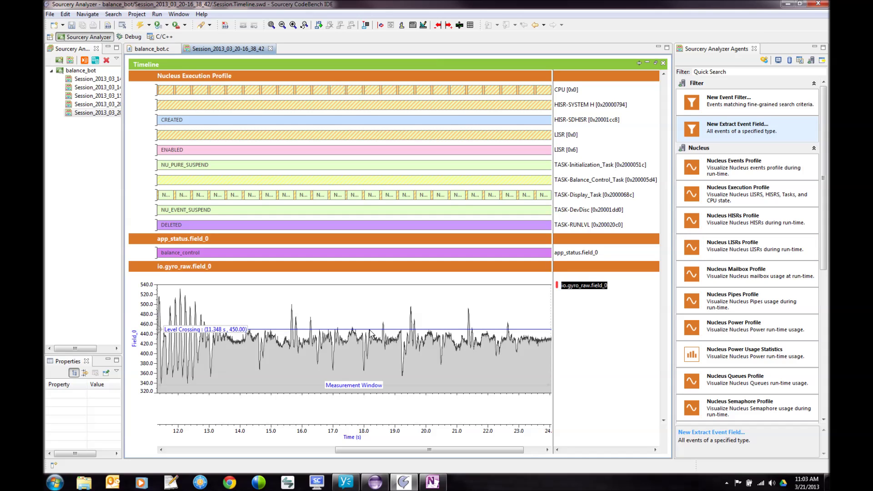
Bring up the Level Crossing:1 measurement results for io.gyro_raw.field_0 and step through the early crossings, including index 10 and 11.
right_click(218, 332)
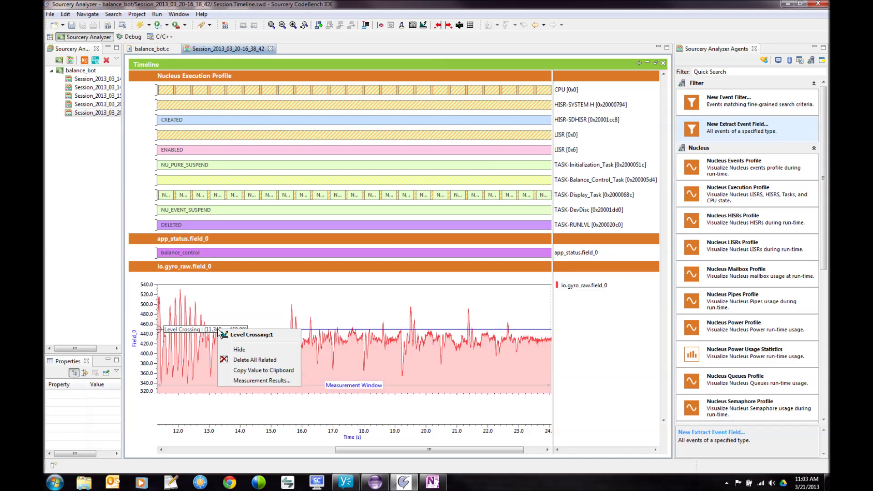
click(263, 380)
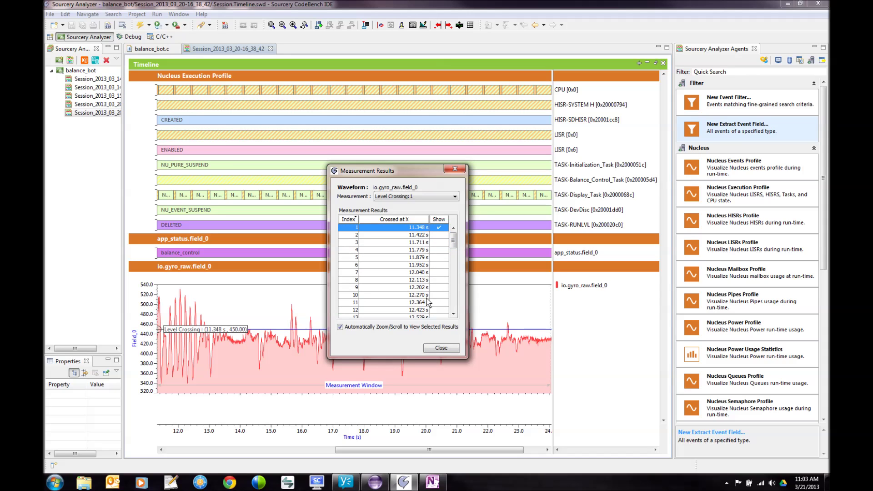
click(420, 273)
click(421, 295)
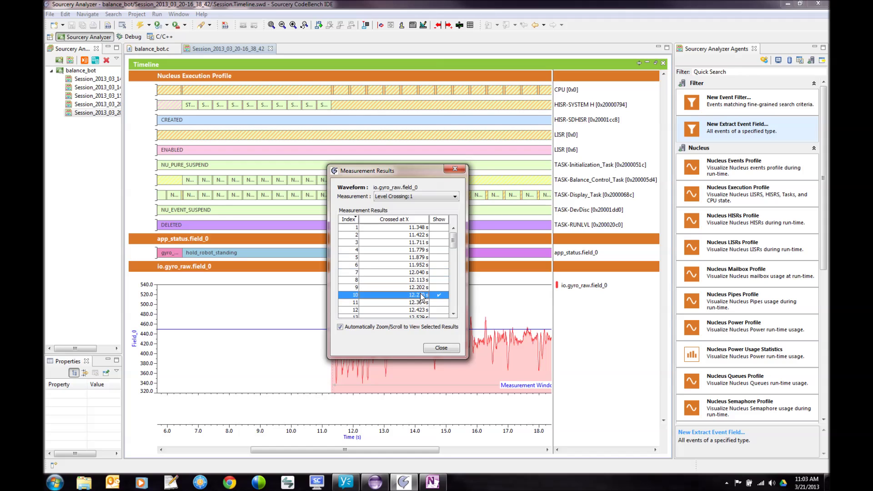
click(418, 302)
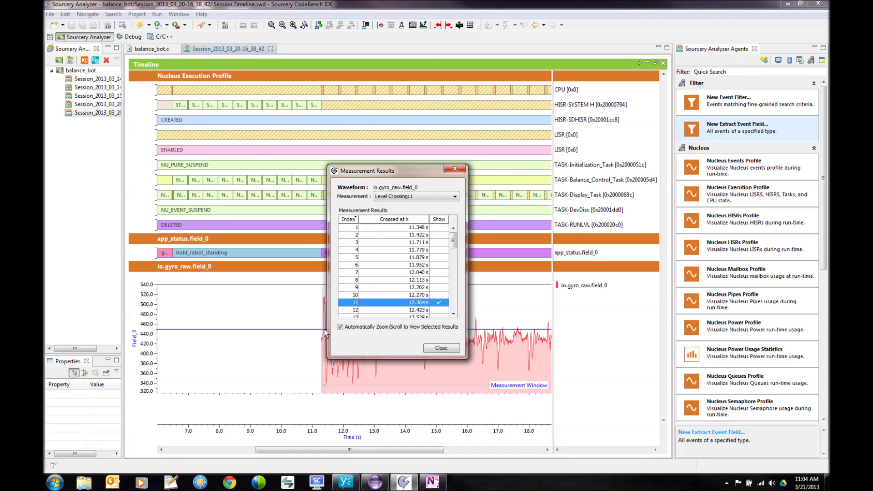
key(Down)
key(Down)
key(Down)
key(Down)
key(Down)
key(Down)
key(Down)
key(Down)
key(Down)
key(Down)
key(Down)
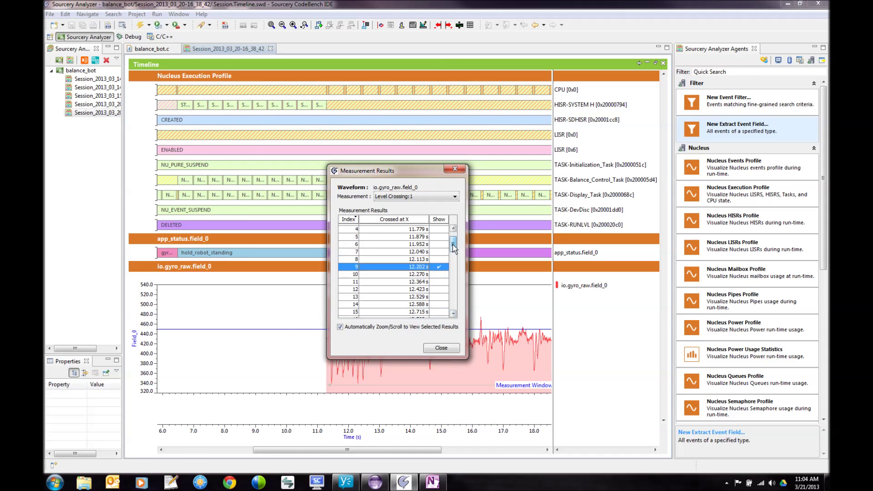
Move the measurement results clear of the plot, step through the crossings up to index 46, and close the results.
drag(402, 171, 287, 138)
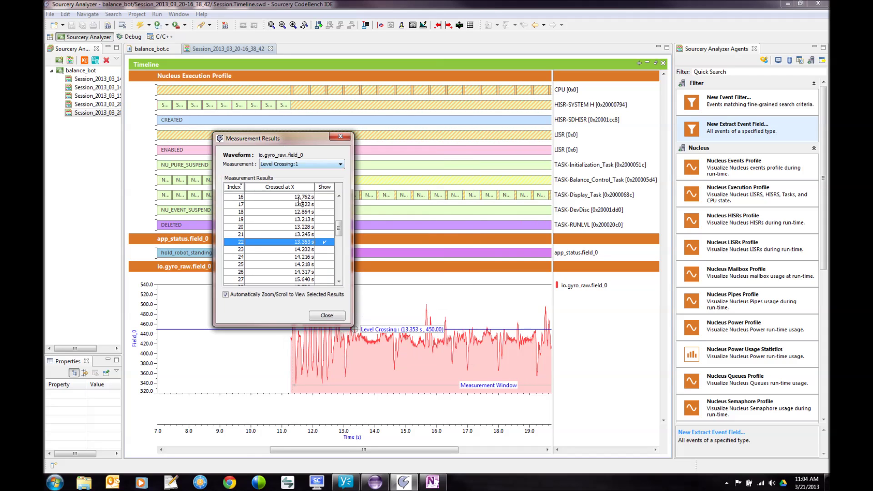
click(307, 257)
click(304, 273)
click(303, 280)
drag(340, 226, 340, 229)
key(Down)
key(Down)
key(Down)
key(Down)
key(Down)
key(Down)
key(Down)
key(Down)
key(Down)
key(Down)
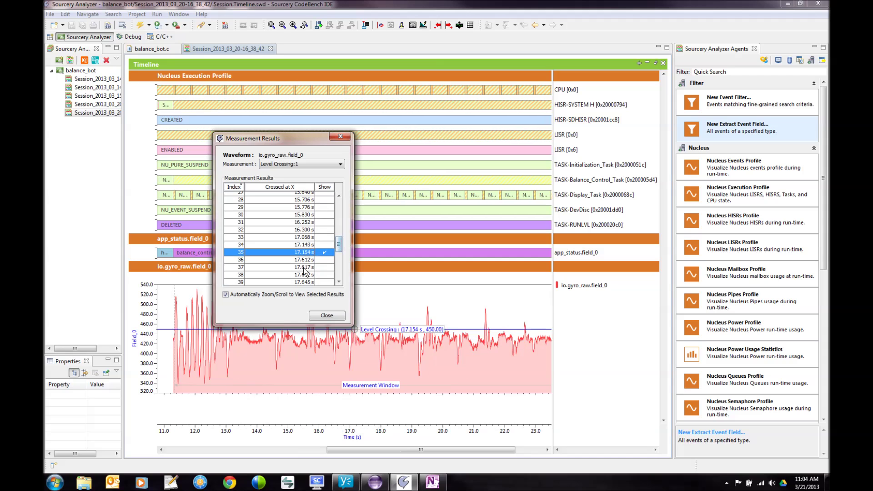
scroll(340, 247, down, 3)
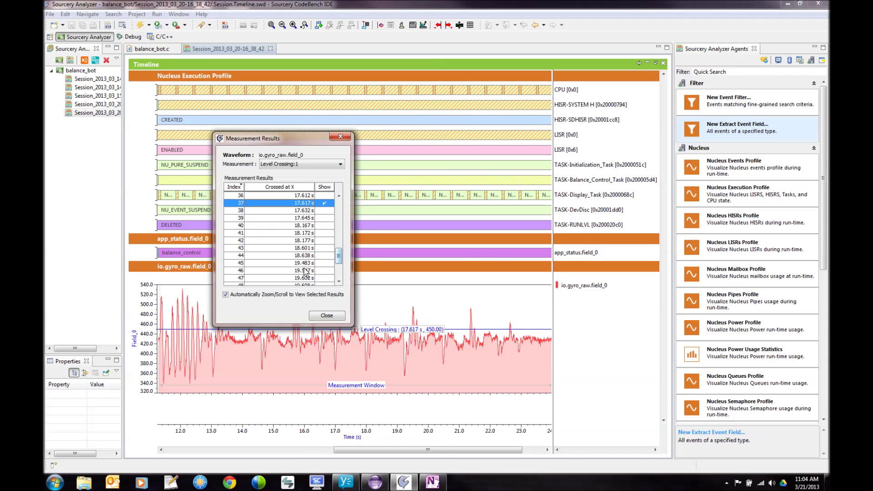
click(305, 271)
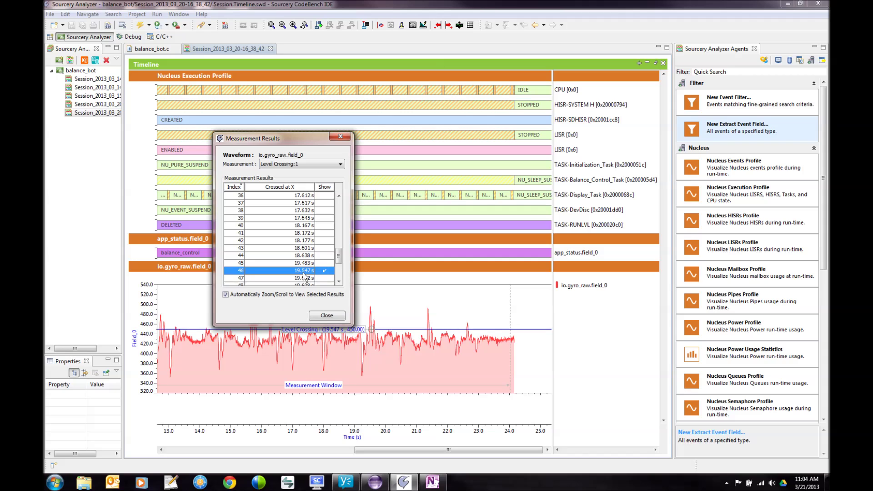
click(327, 315)
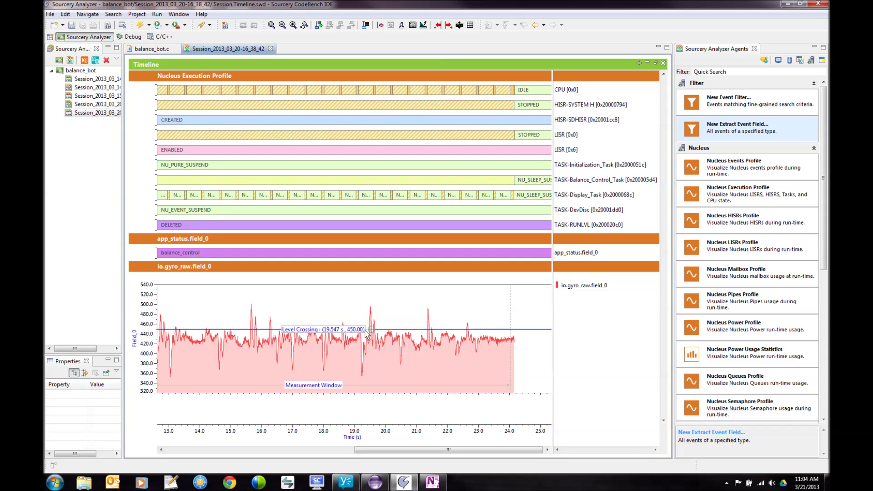
Examine the gyro waveform around the level crossing at 19.547 s, and frame the recorded gyro data from about 11.5 to 24 s.
drag(359, 319, 381, 318)
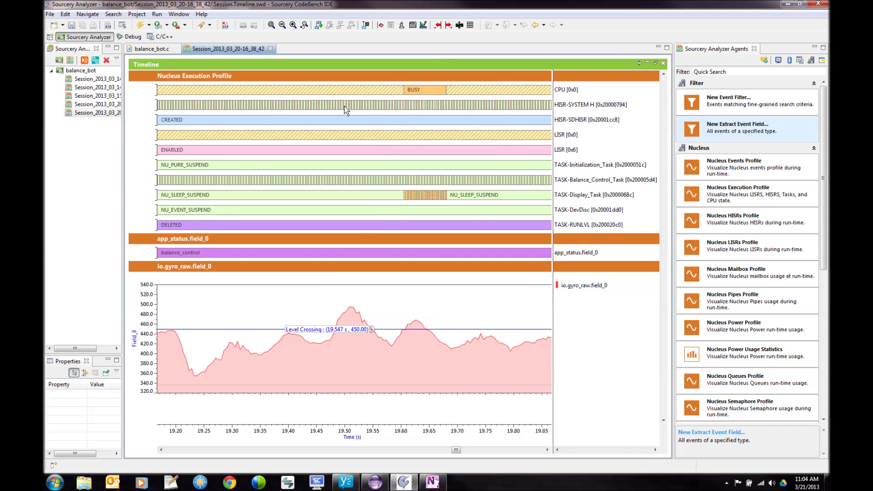
click(272, 25)
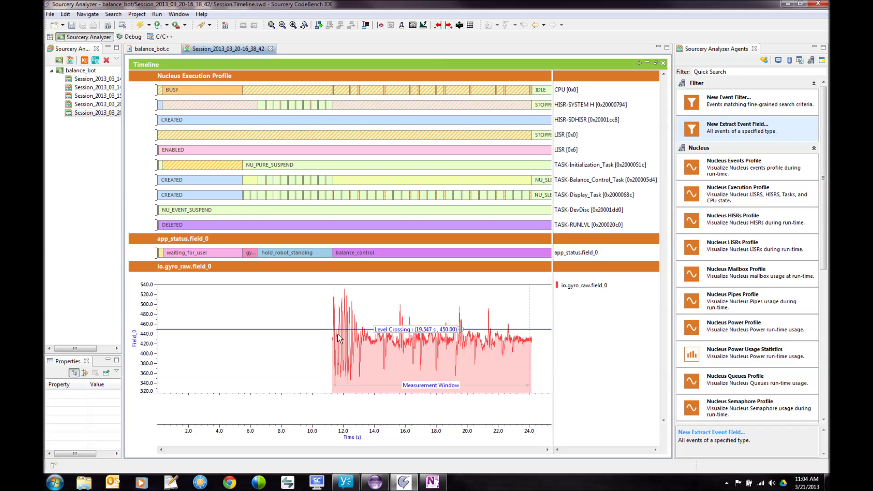
drag(526, 337, 335, 339)
Bring up the Measurement Tool with io.gyro_raw.field_0 as the source waveform and set the measurement type to Level.
click(566, 286)
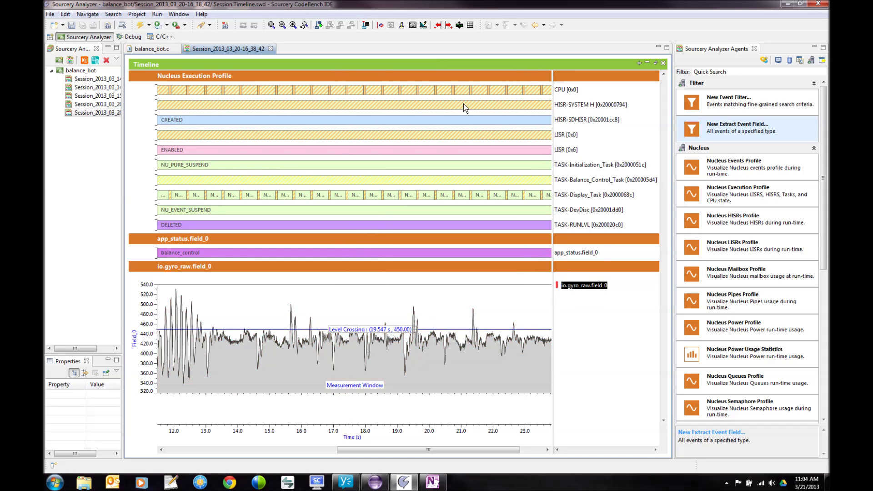
click(412, 25)
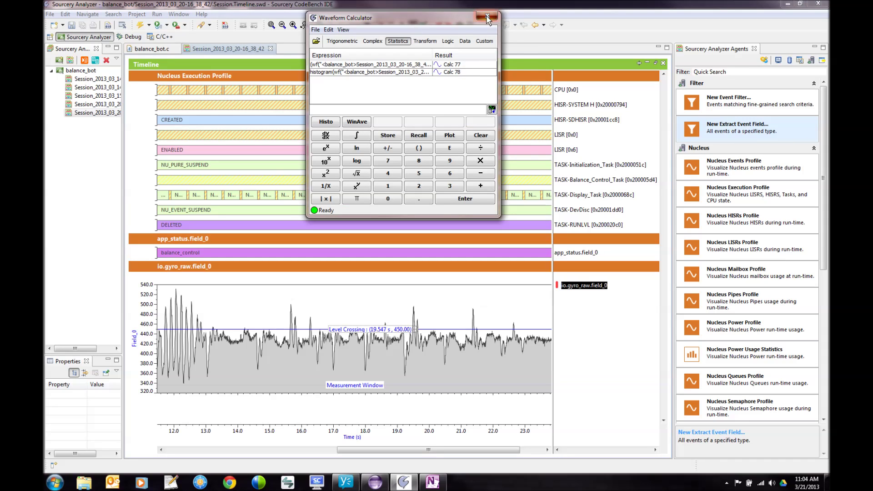
click(490, 13)
click(423, 24)
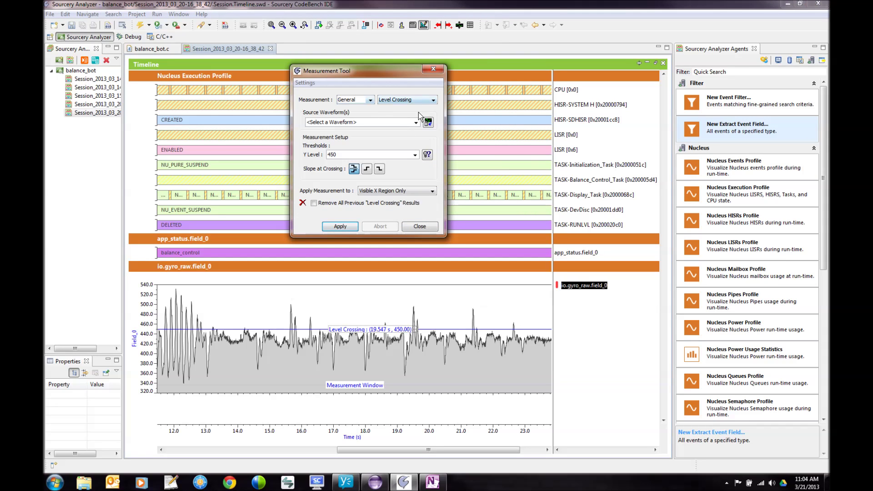
click(429, 123)
click(370, 99)
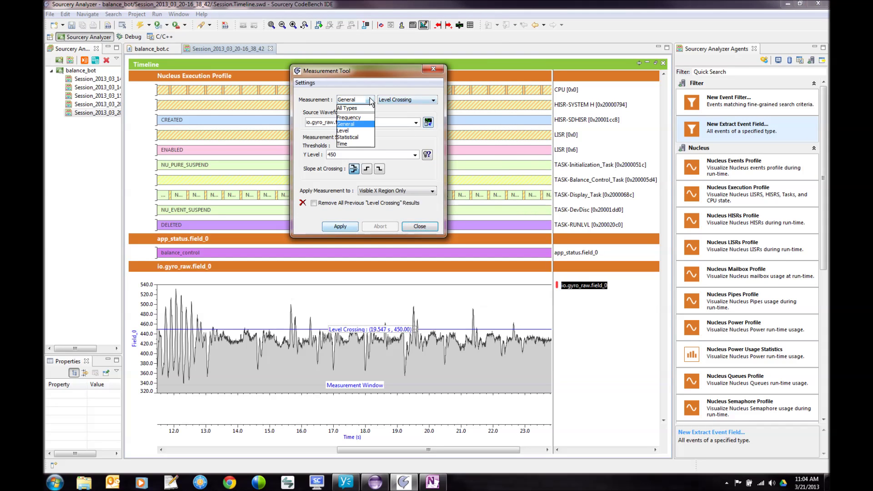
click(352, 134)
click(403, 100)
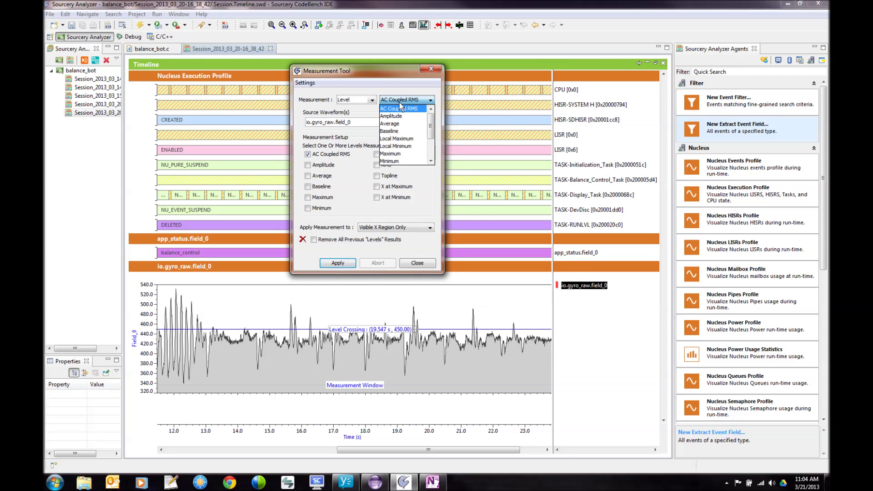
Measure the gyro waveform's Amplitude, Average, Baseline, Maximum, Minimum, Peak To Peak, X at Maximum and X at Minimum over the visible X region.
click(308, 154)
click(308, 176)
click(308, 186)
click(307, 197)
click(308, 208)
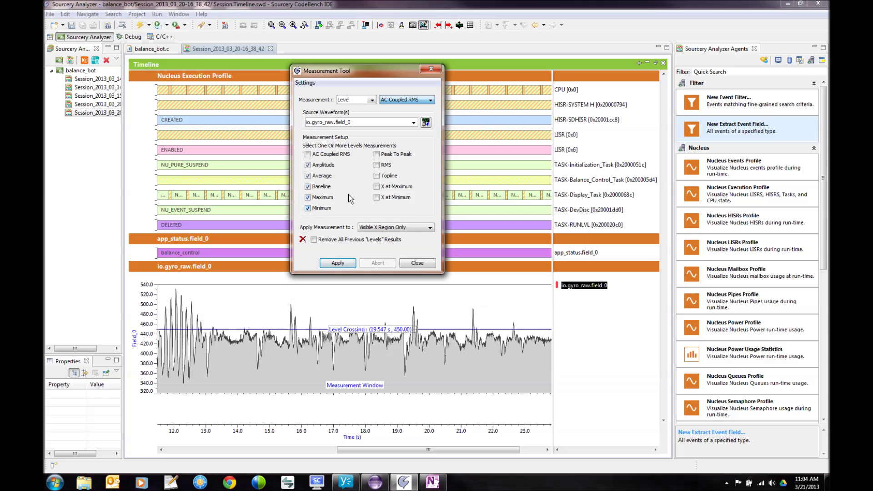
click(377, 154)
click(376, 187)
click(377, 198)
click(337, 263)
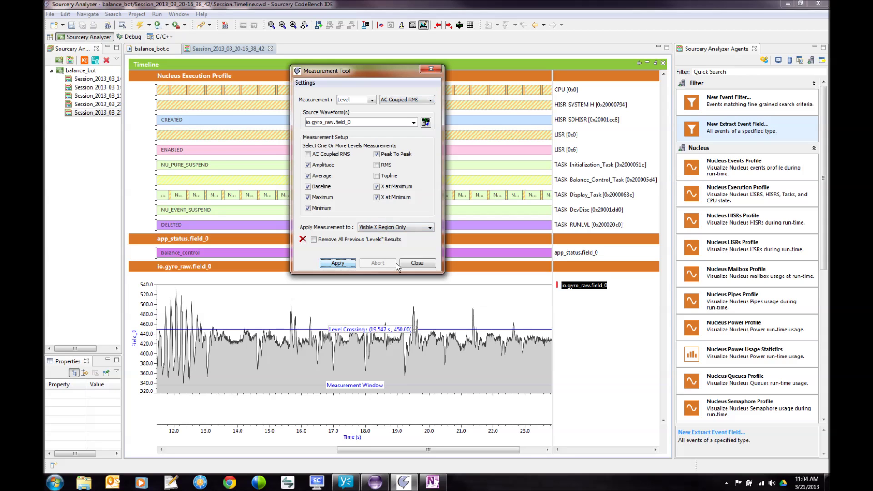
click(416, 263)
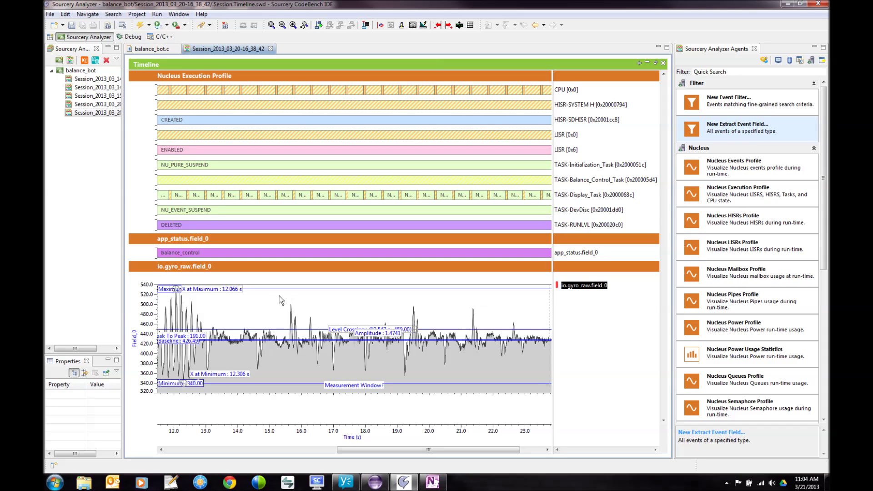
Delete the io.gyro_raw.field_0 waveform from the timeline.
drag(315, 308, 362, 364)
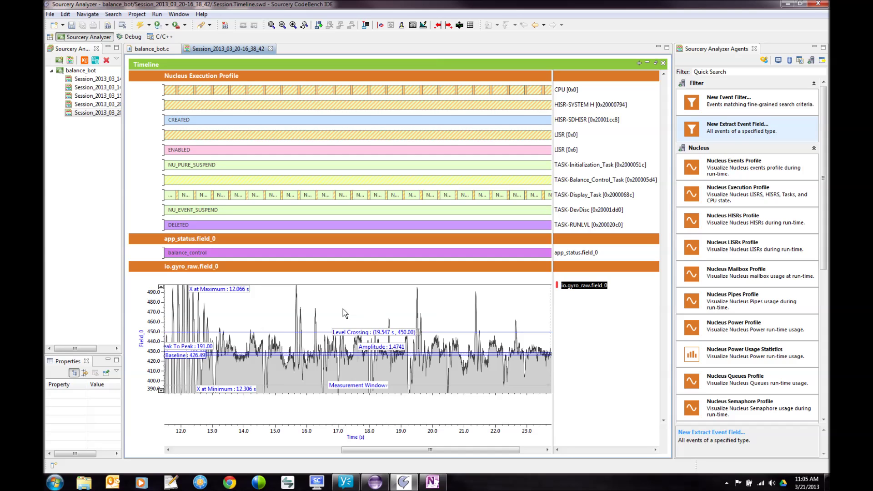
click(605, 286)
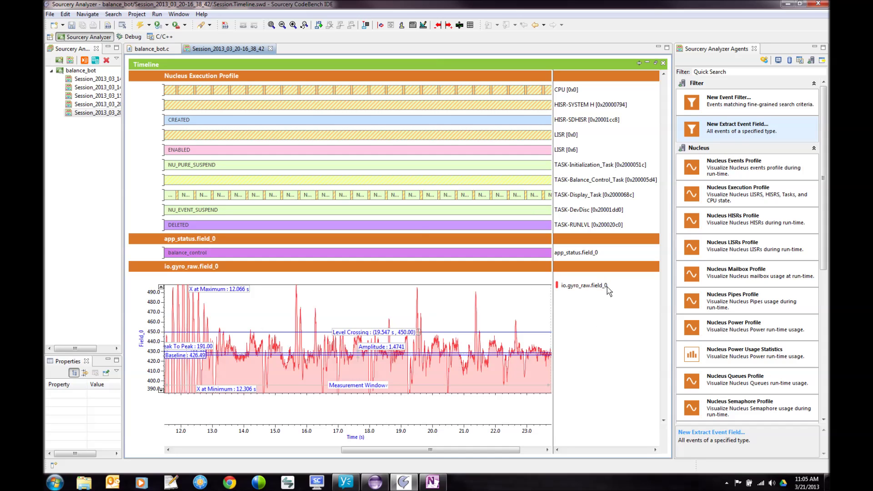
right_click(575, 289)
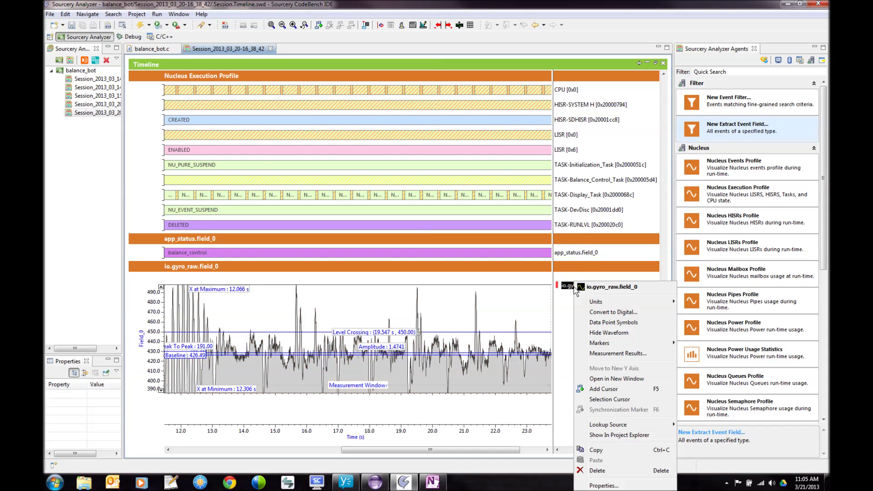
click(605, 474)
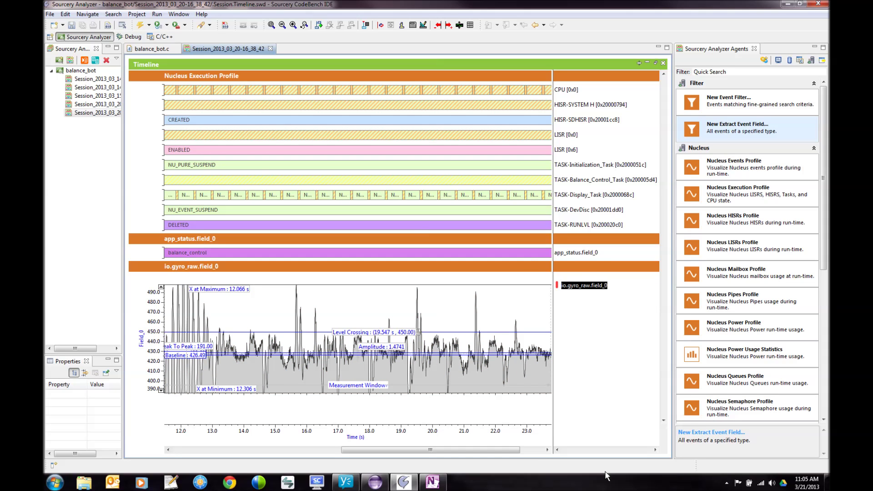
right_click(580, 293)
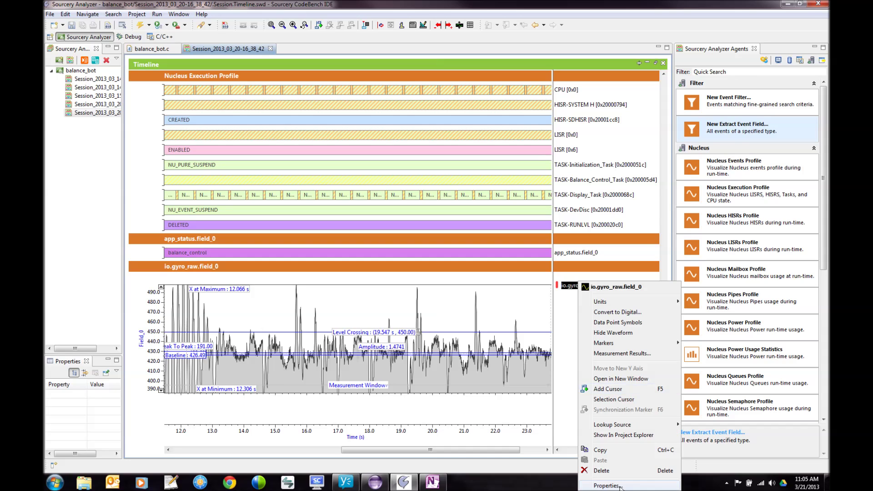
click(603, 472)
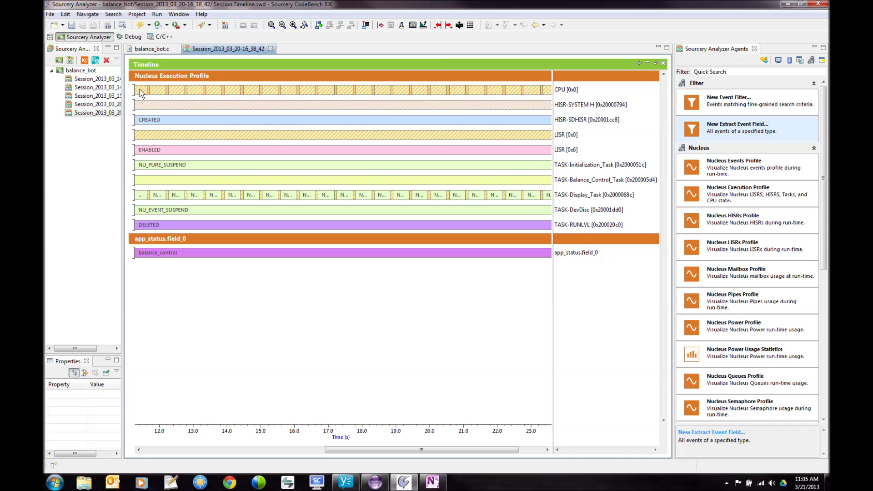
Extract field_0 of the io wheel_angle_l event into an analog waveform on the timeline.
click(270, 26)
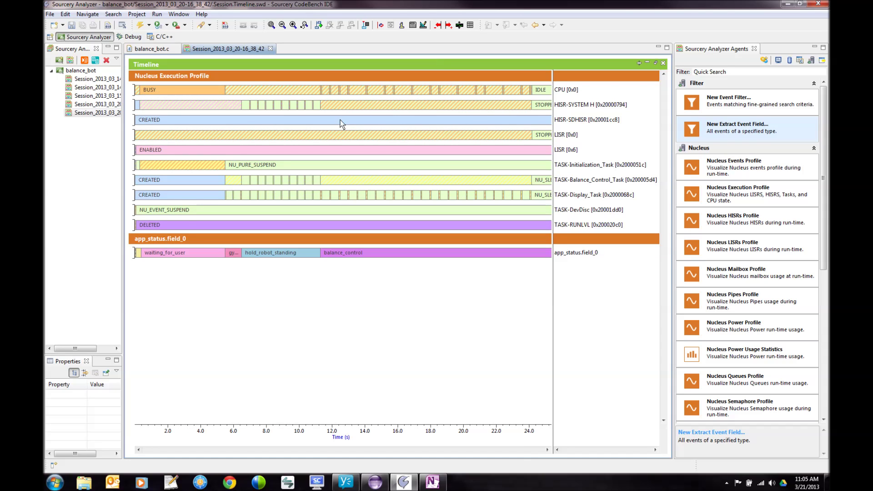
drag(552, 121, 587, 123)
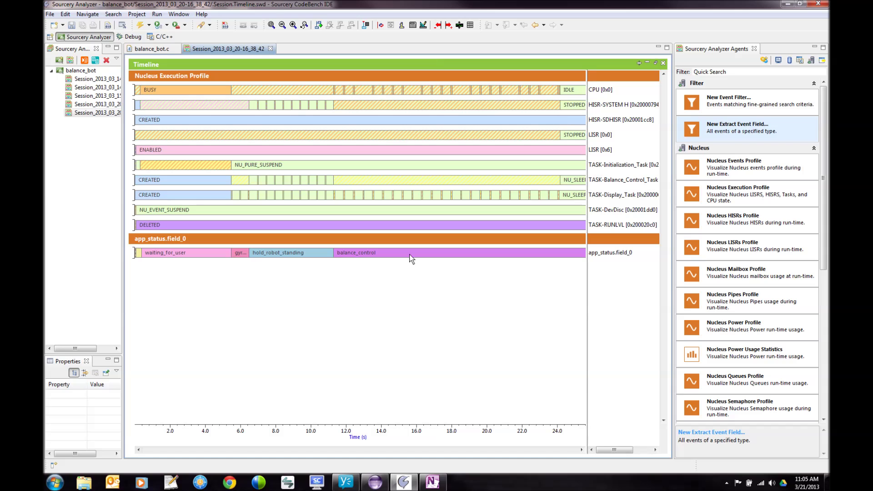
click(740, 131)
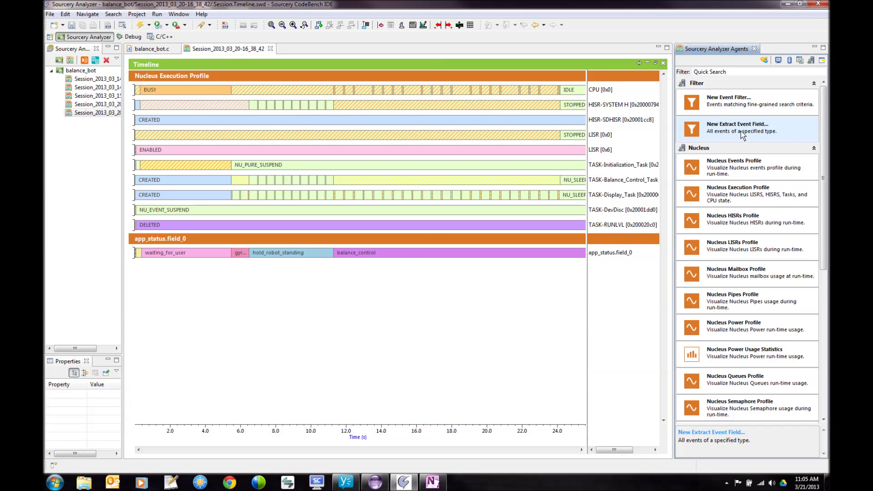
double_click(740, 131)
drag(434, 175, 431, 237)
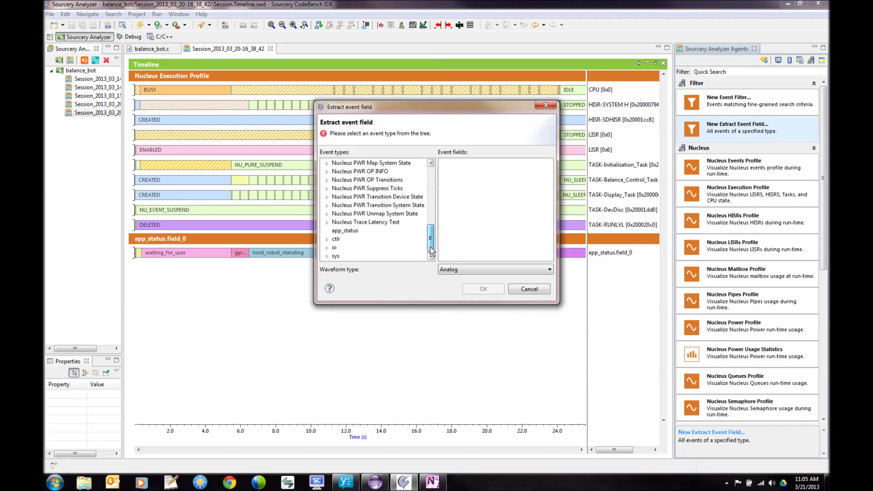
click(326, 246)
scroll(378, 234, down, 1)
click(370, 241)
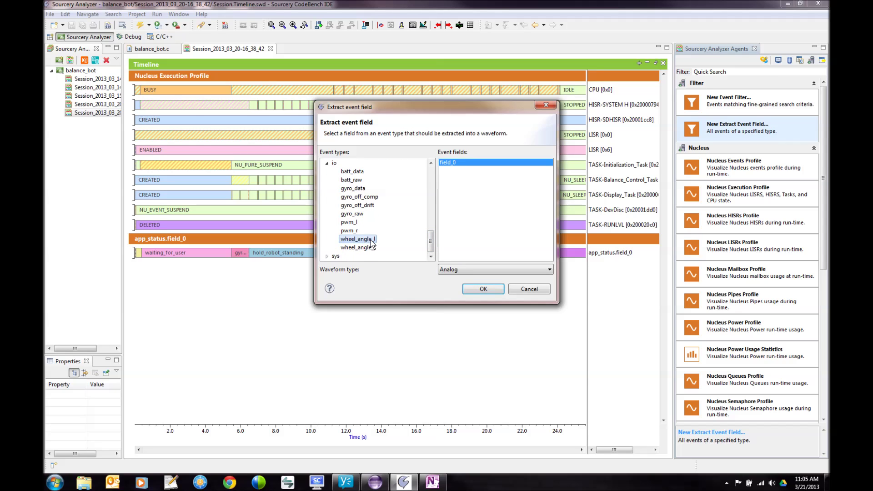
click(485, 290)
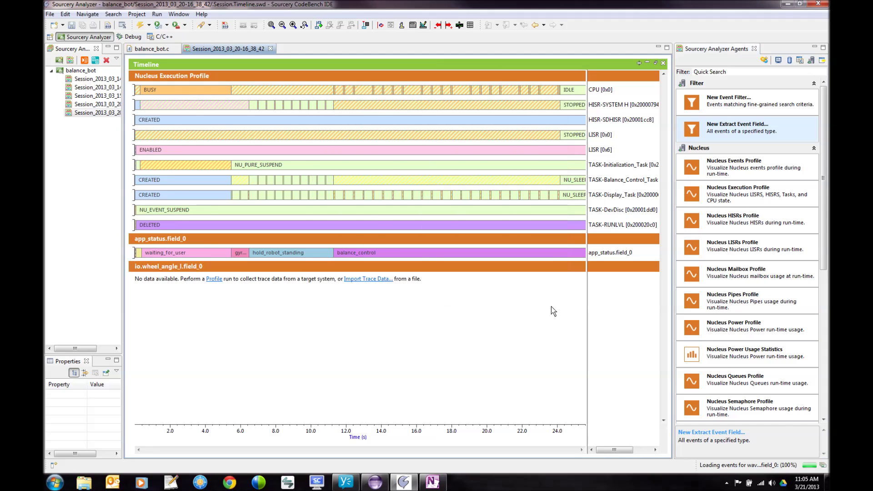
Extract field_0 of the io wheel_angle_r event into an analog waveform on the timeline.
double_click(734, 133)
drag(431, 184, 430, 247)
click(327, 248)
click(349, 255)
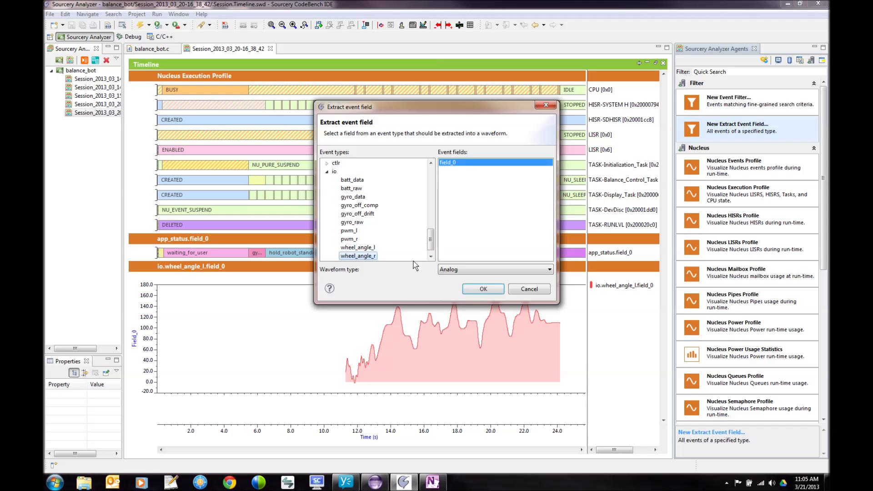
click(483, 289)
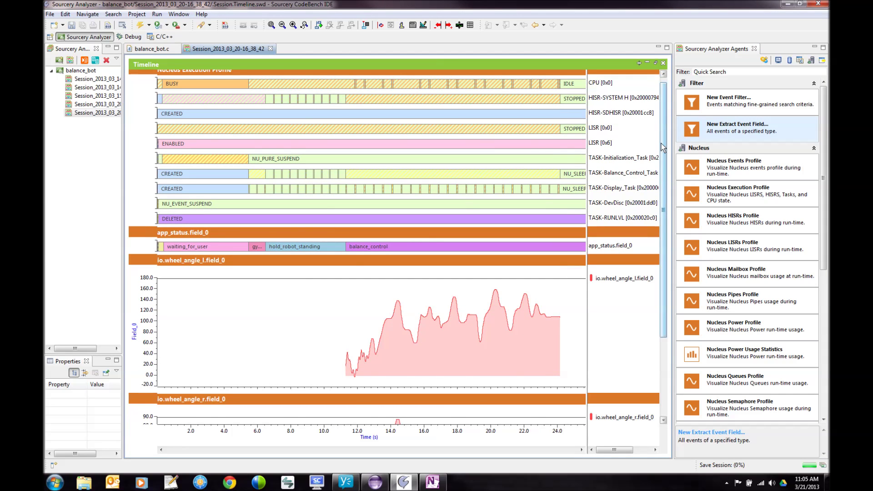
Colour the io.wheel_angle_r.field_0 waveform green and overlay it on the io.wheel_angle_l.field_0 graph.
drag(663, 147, 658, 228)
right_click(614, 315)
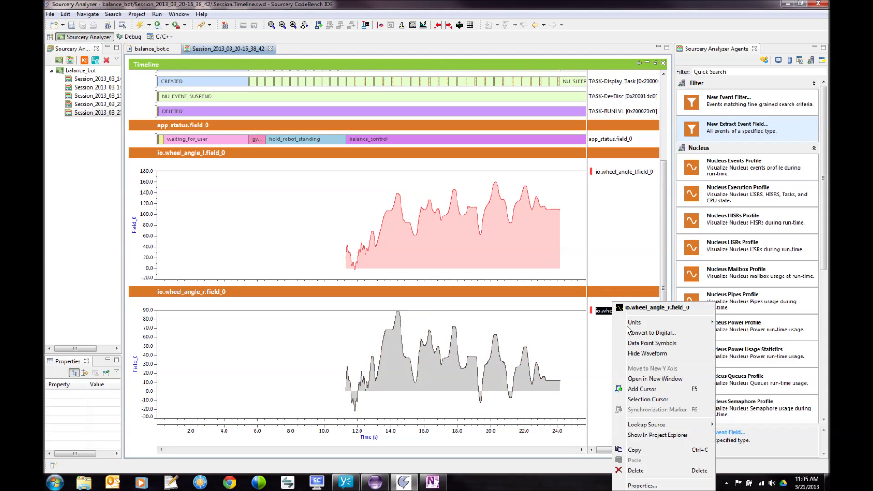
click(623, 485)
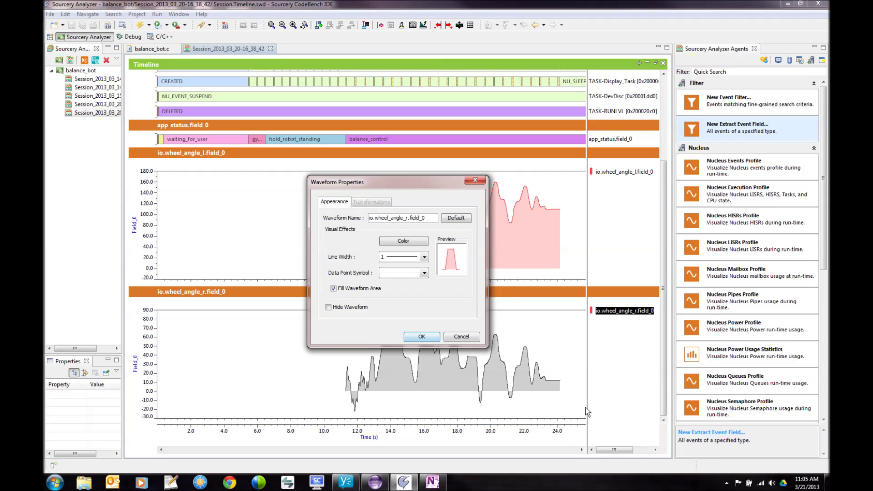
click(420, 245)
click(438, 236)
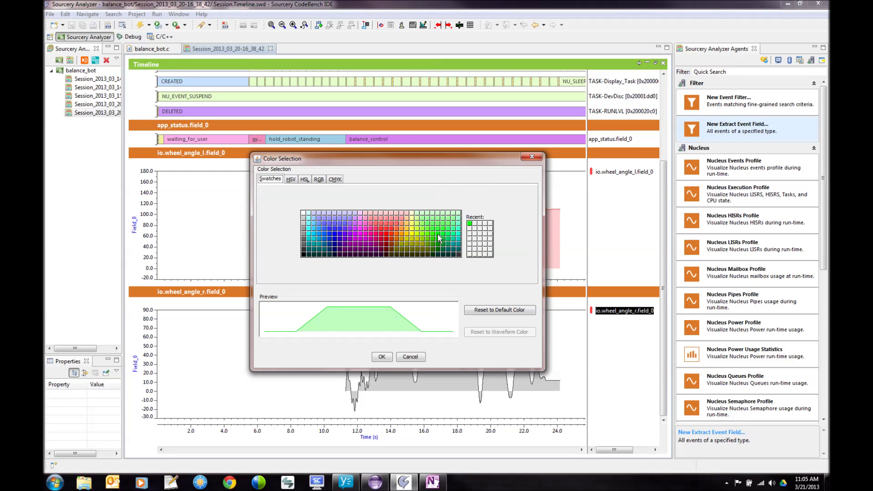
click(384, 357)
click(410, 337)
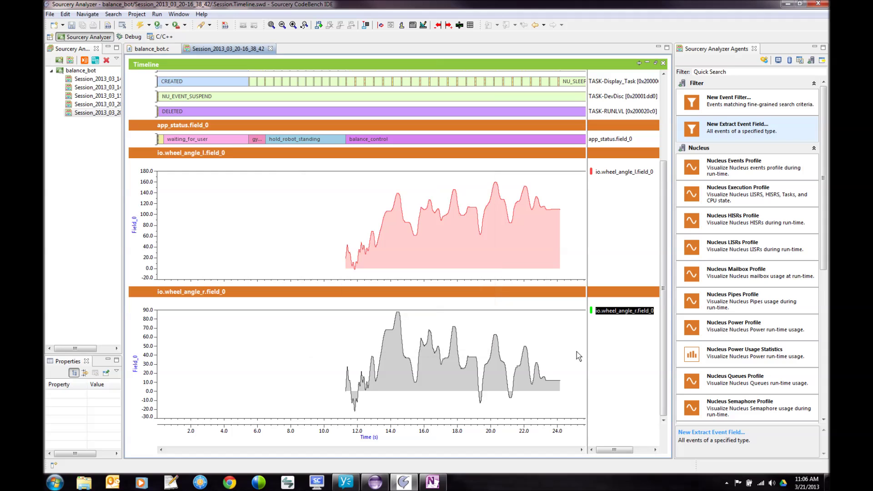
drag(610, 313, 624, 207)
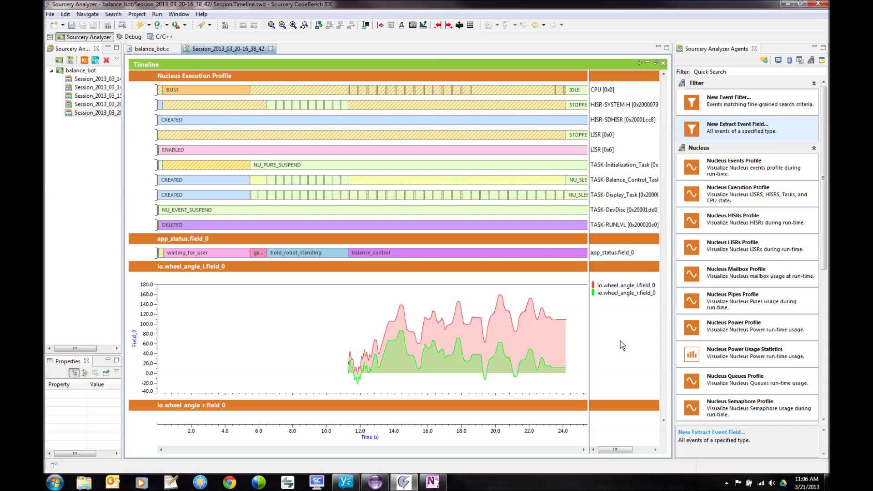
Extract field_0 of the io pwm_l event into an analog waveform on the timeline.
click(731, 130)
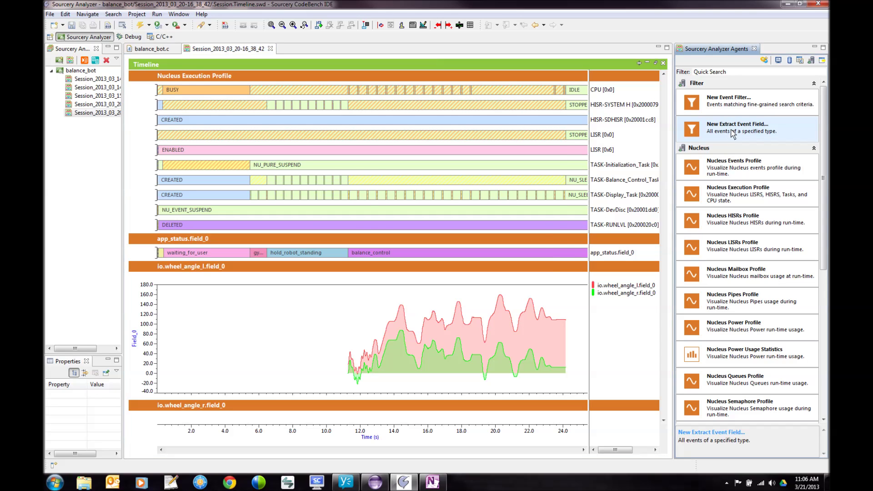
double_click(731, 132)
drag(431, 176, 430, 243)
click(326, 242)
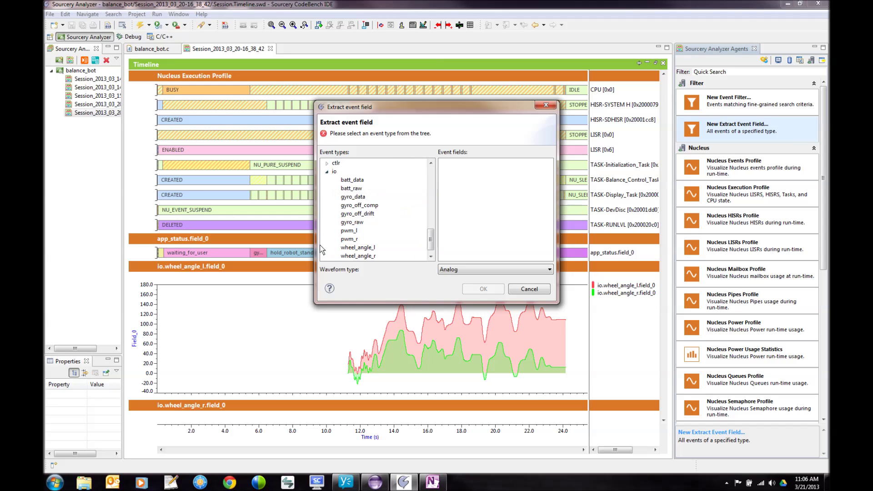
click(348, 231)
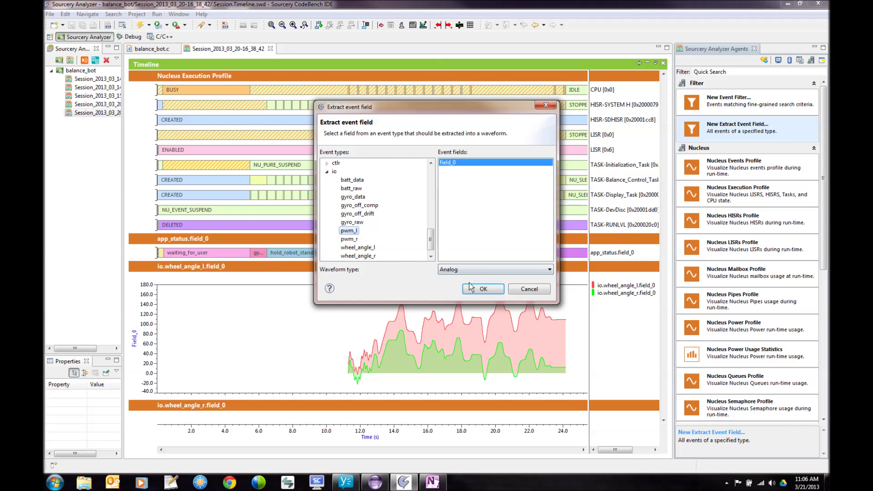
click(472, 289)
Extract field_0 of the io pwm_r event into an analog waveform on the timeline.
drag(662, 214, 664, 293)
double_click(710, 129)
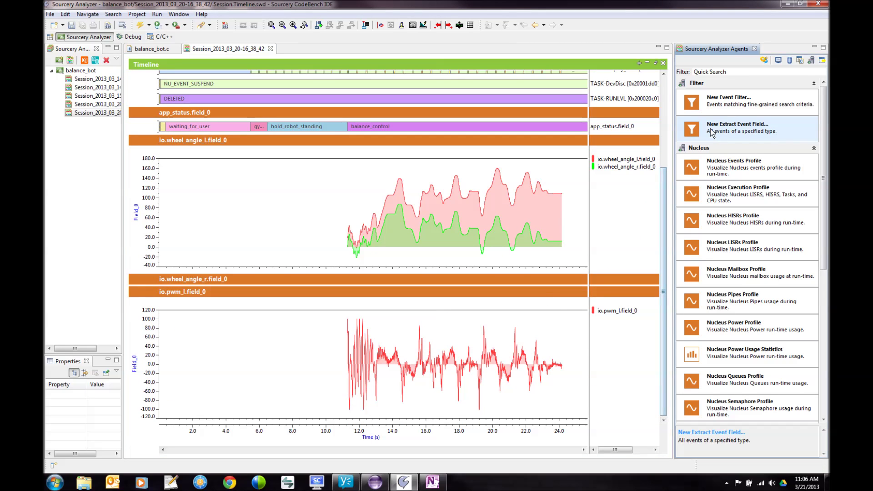
scroll(341, 248, down, 10)
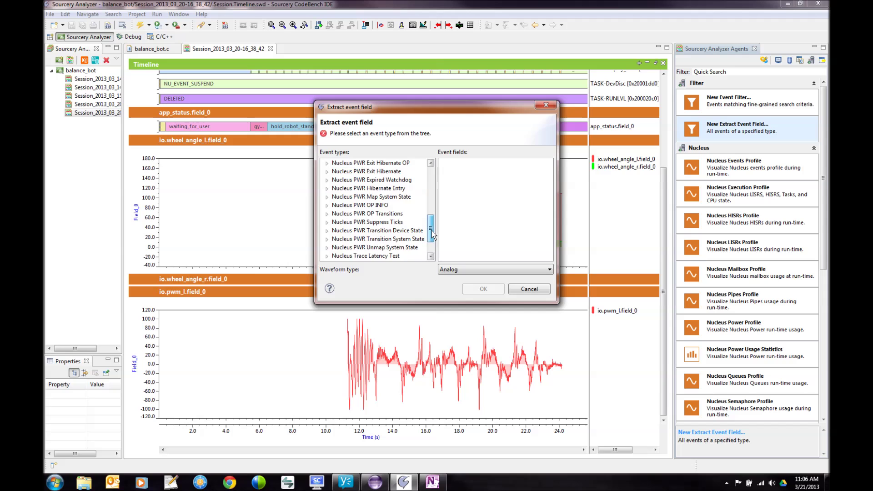
click(327, 248)
click(350, 239)
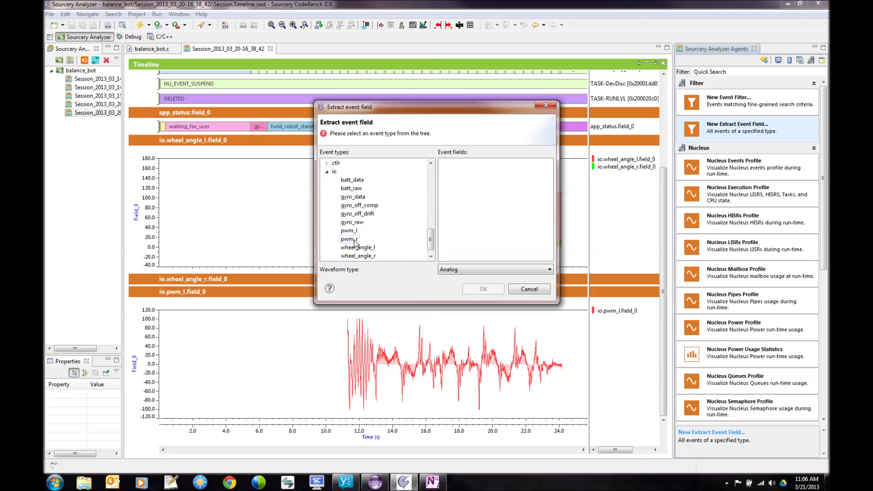
click(482, 290)
Colour the io.pwm_r.field_0 waveform dark blue and overlay it on the io.pwm_l.field_0 graph.
scroll(664, 233, down, 5)
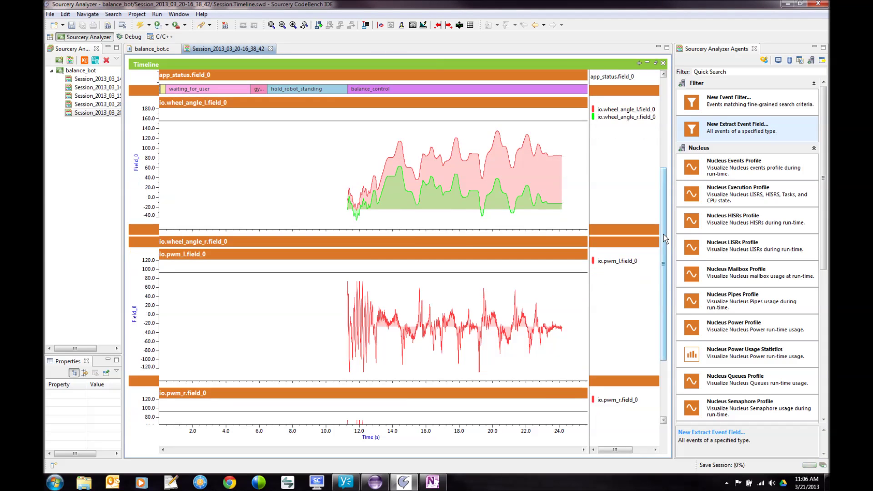
right_click(610, 313)
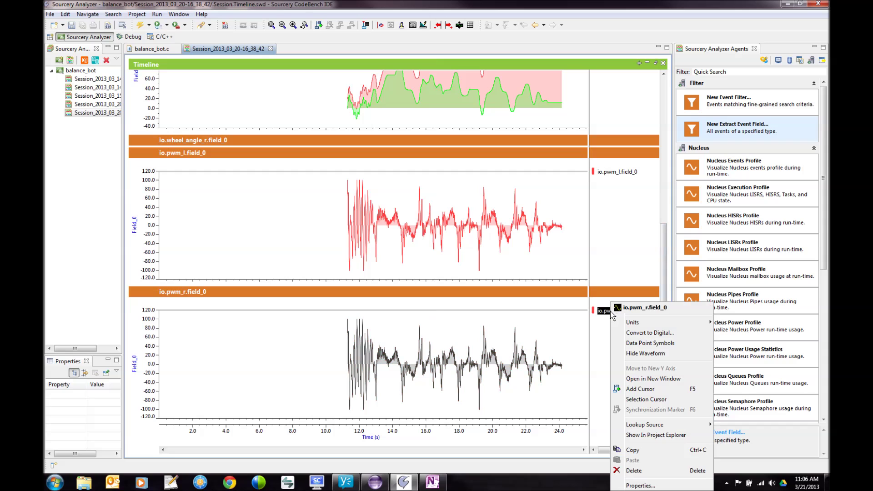
click(636, 485)
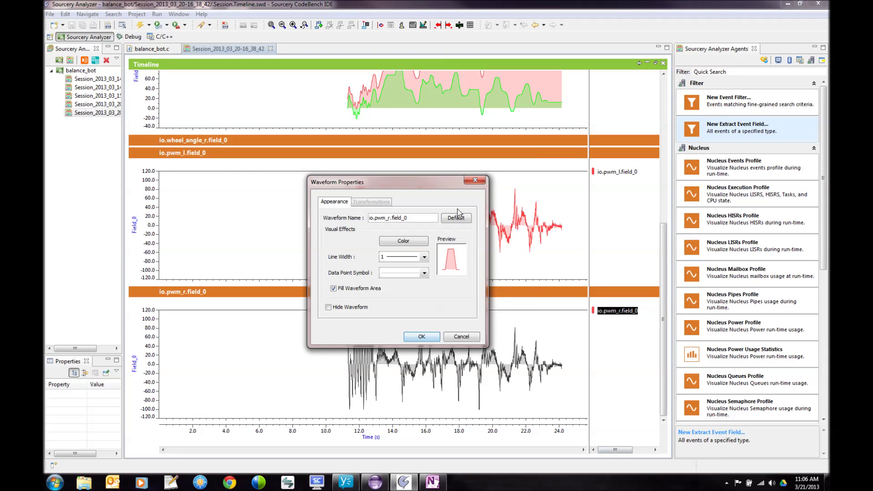
click(414, 248)
click(337, 244)
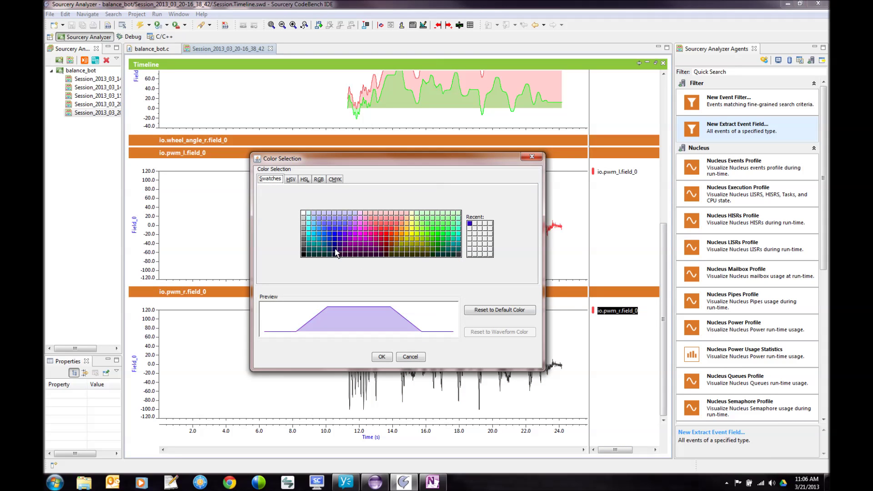
click(382, 356)
click(415, 339)
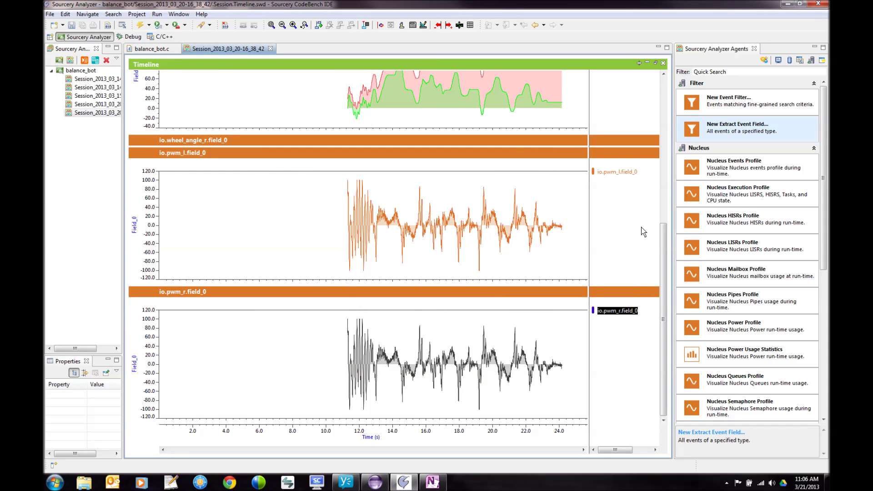
drag(617, 311, 641, 227)
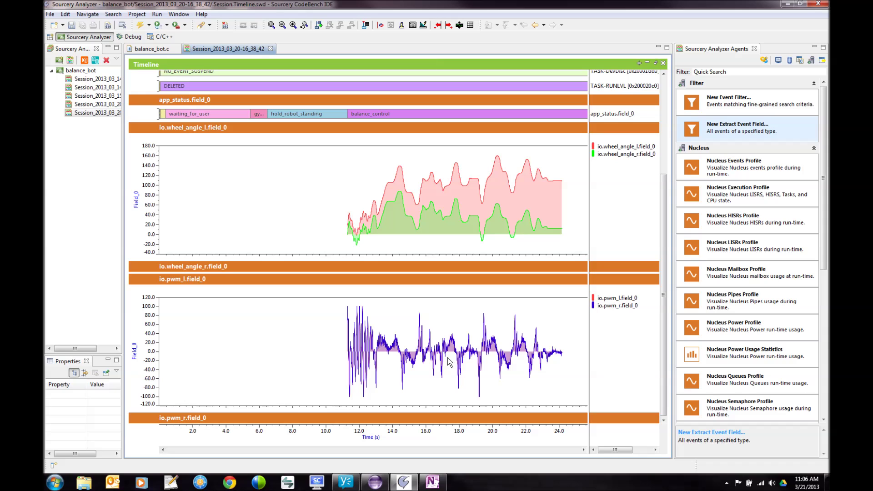
Zoom the timeline to the balance_control period, from about 11 to 24 seconds.
drag(346, 349, 558, 352)
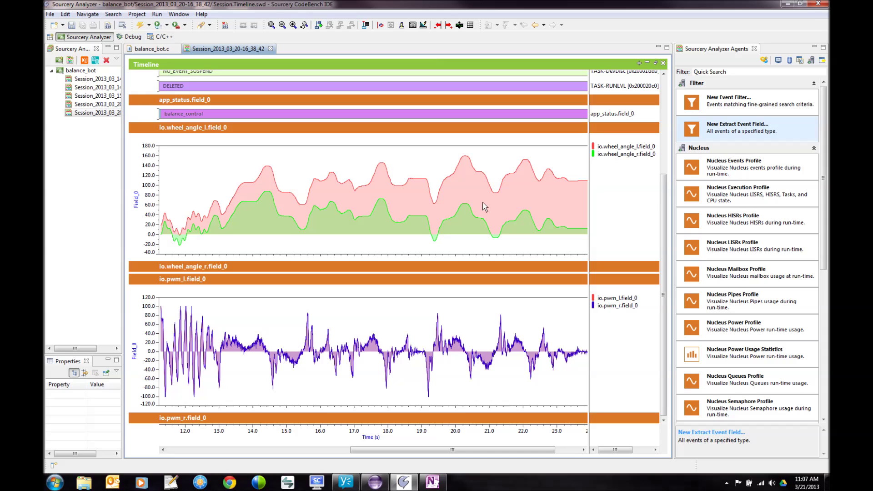
scroll(667, 174, up, 3)
scroll(666, 174, down, 3)
Open the Waveform Calculator and select the io.wheel_angle_l.field_0 waveform as its source.
click(412, 26)
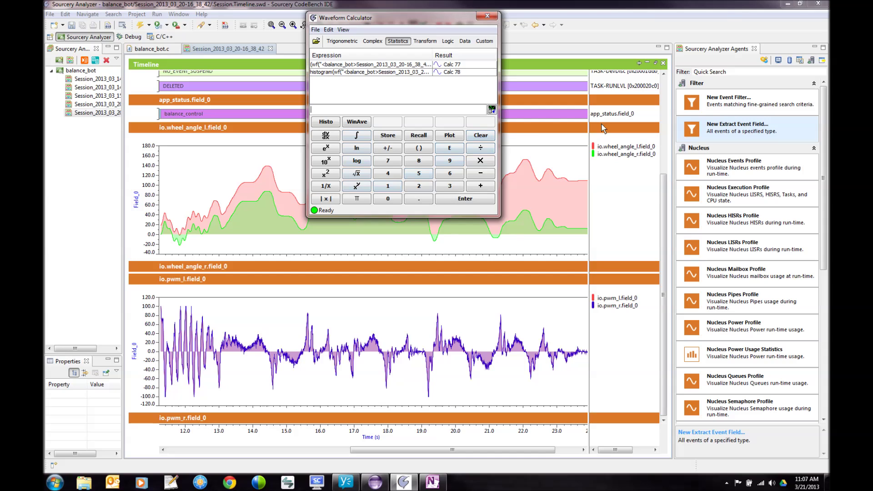
click(622, 147)
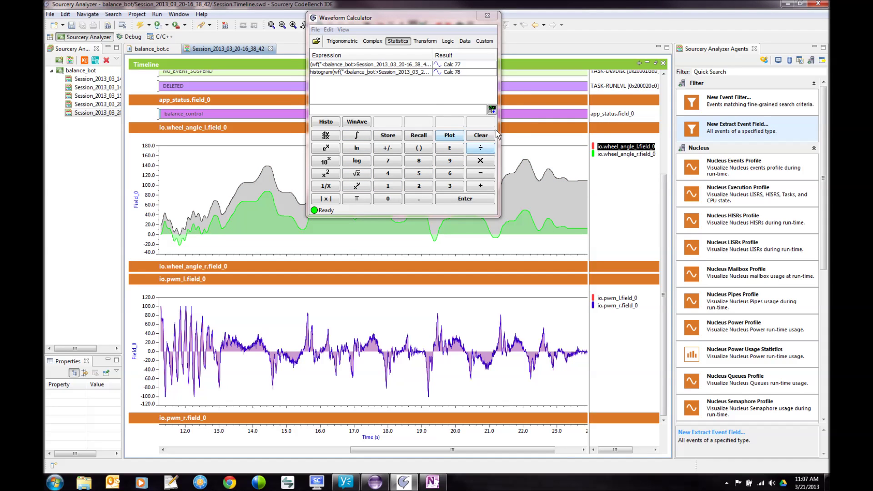
click(493, 112)
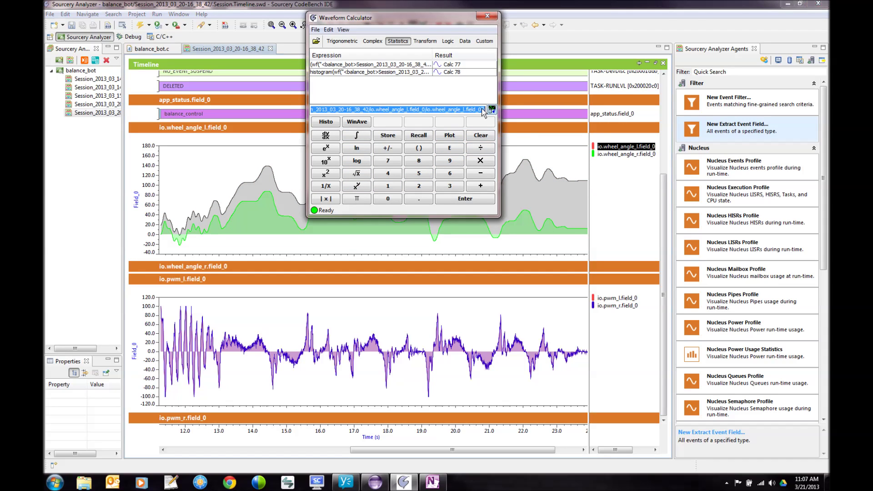
click(492, 110)
double_click(484, 107)
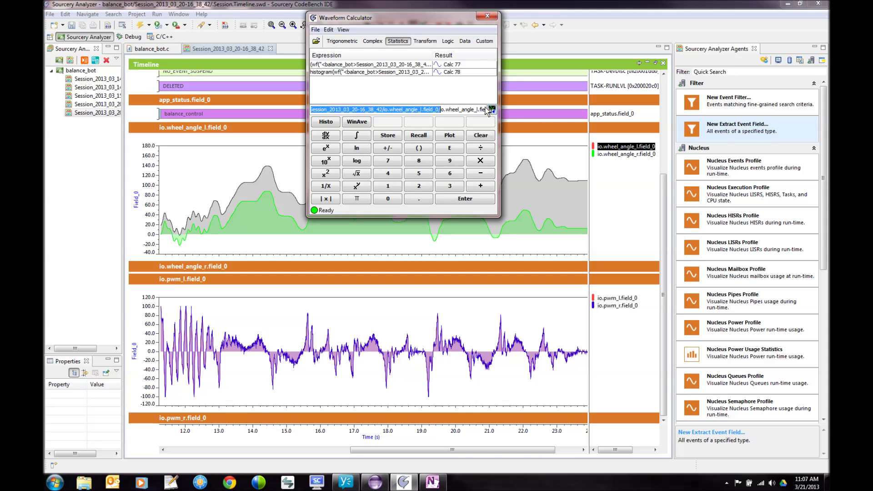
click(477, 131)
Calculate and plot the io.wheel_angle_l.field_0 waveform minus the io.wheel_angle_r.field_0 waveform, and close the Waveform Calculator.
click(616, 153)
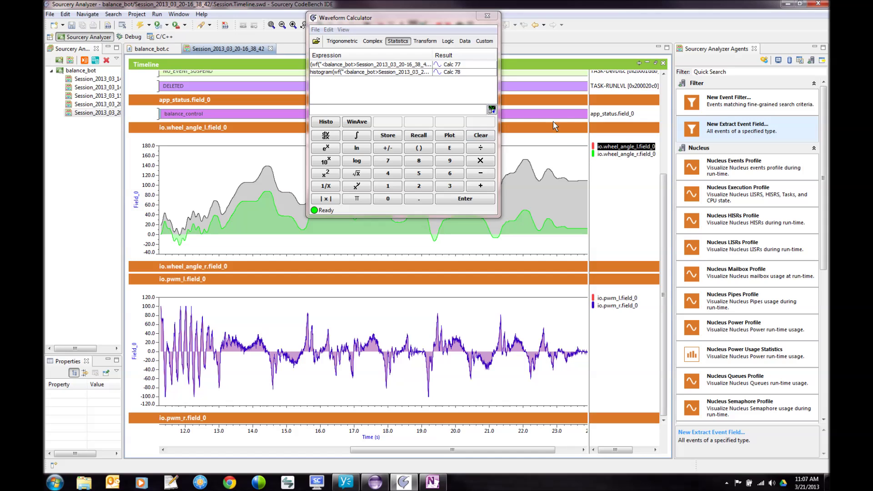
click(492, 111)
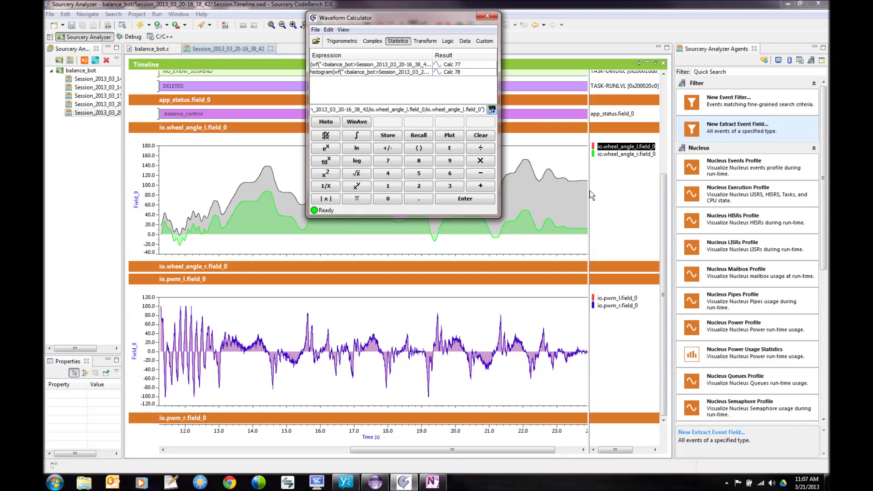
text(-)
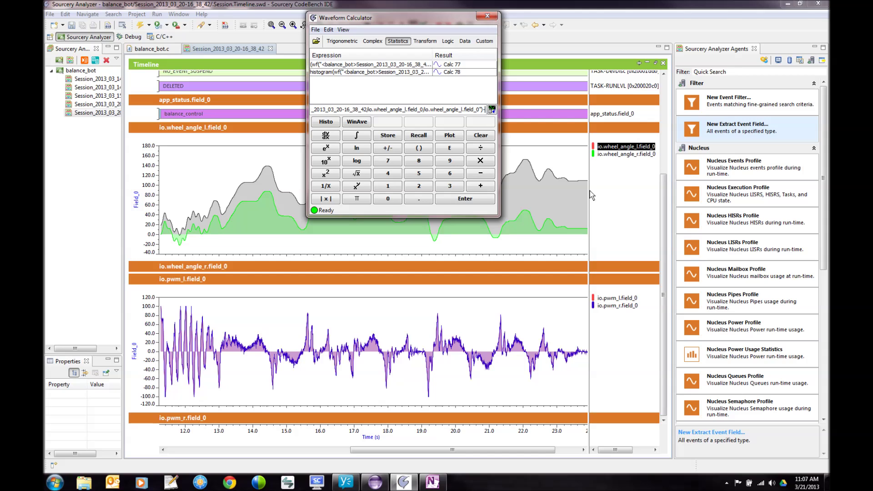
click(631, 154)
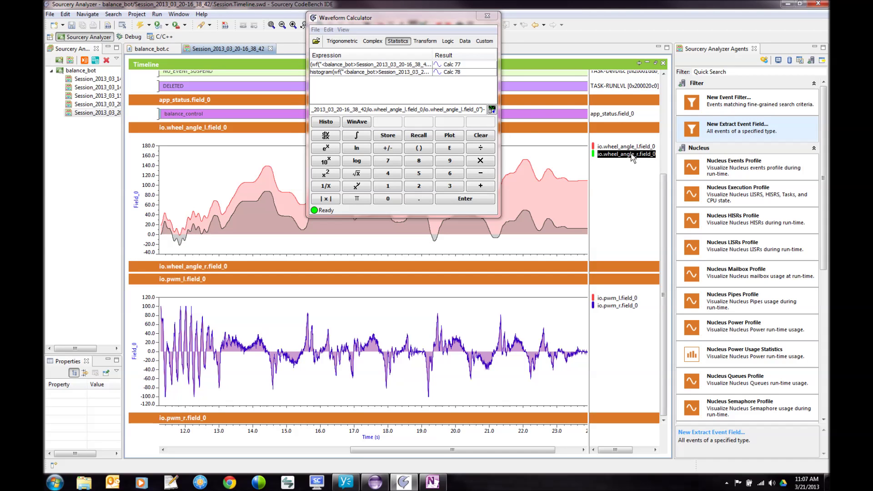
click(493, 109)
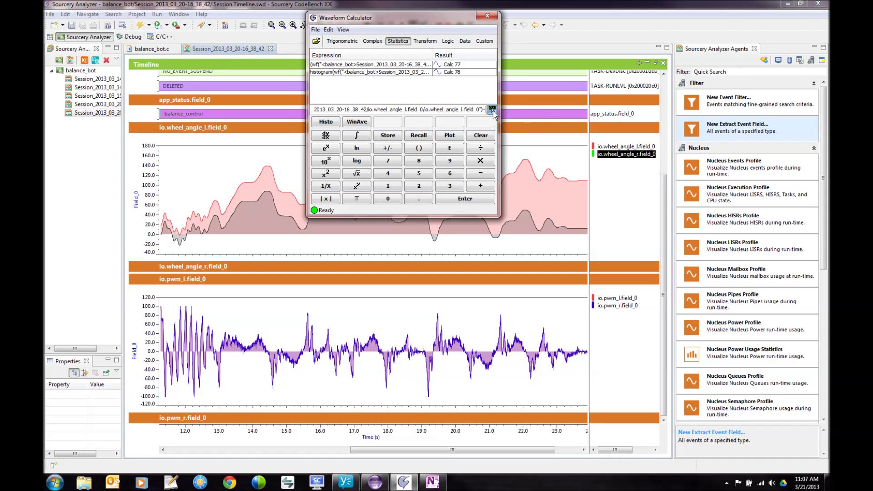
click(473, 201)
click(492, 19)
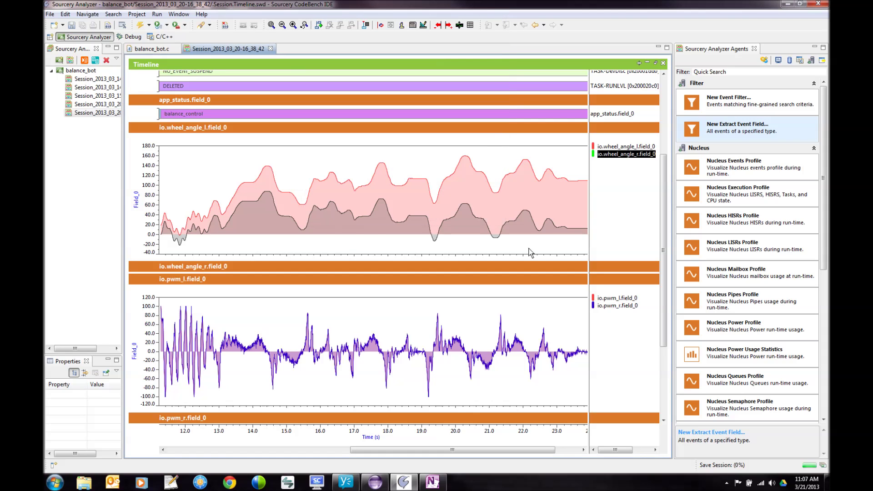
Rename the calculated wheel angle difference waveform as wheel_angle_bias_drift.
drag(665, 193, 665, 263)
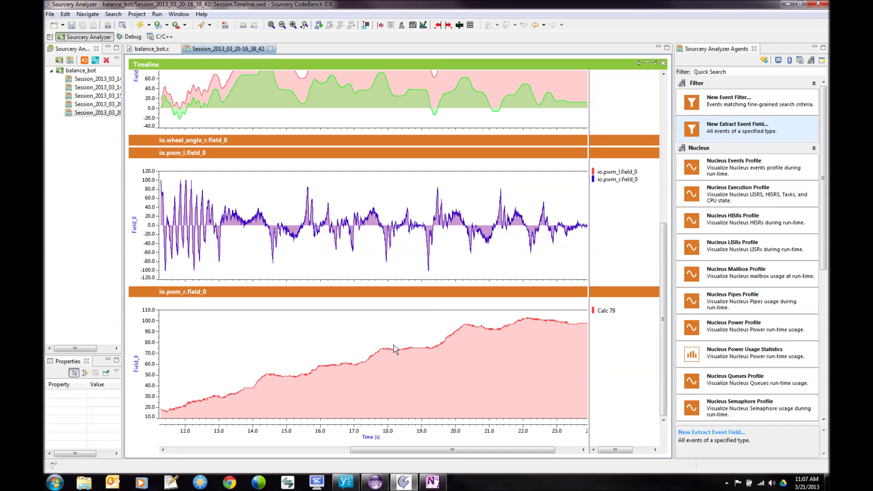
right_click(606, 311)
click(662, 485)
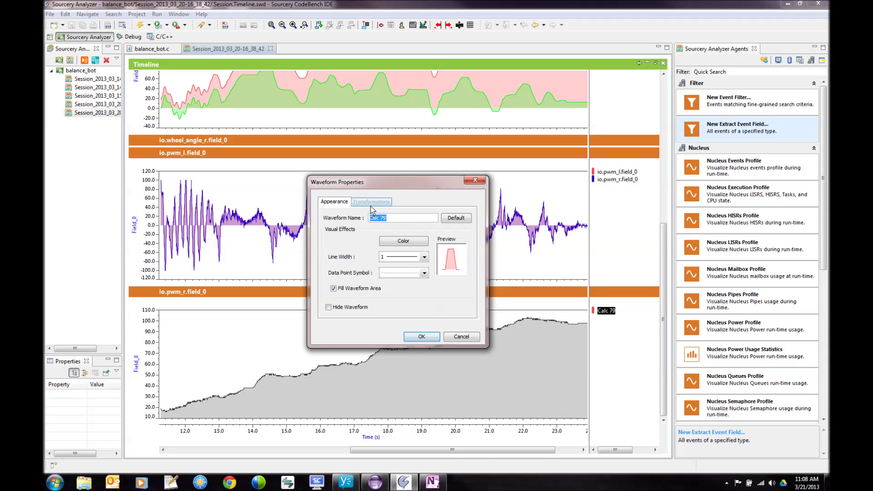
text(wheel_angle_bias_drift)
click(420, 337)
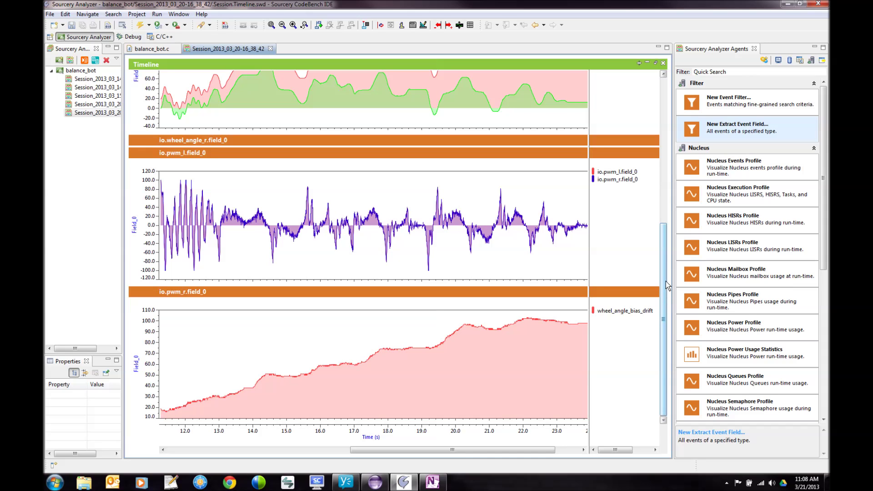
Add a Statistical Best-Fit Line measurement to the wheel_angle_bias_drift waveform over the visible X region, and close the Measurement Tool.
drag(590, 257, 586, 257)
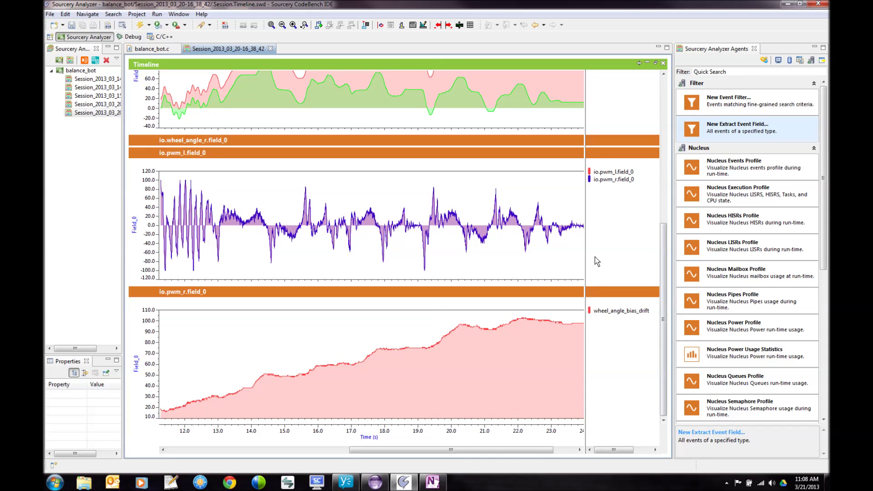
drag(662, 251, 664, 268)
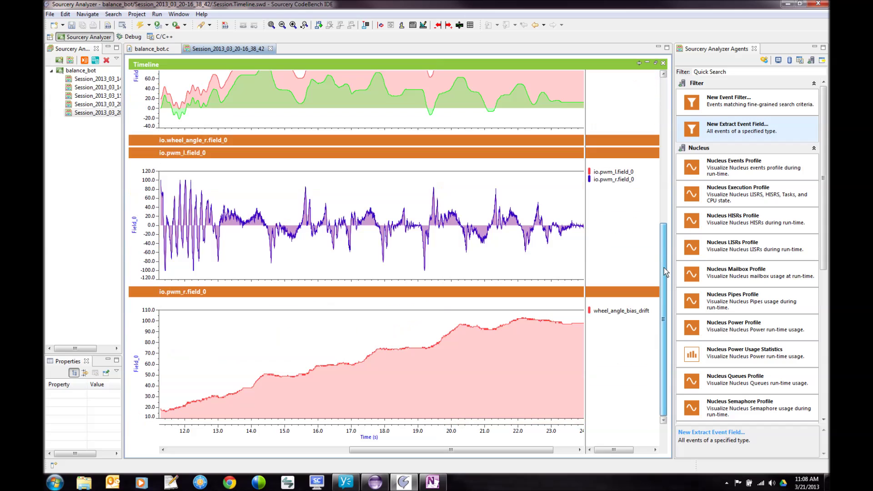
click(626, 311)
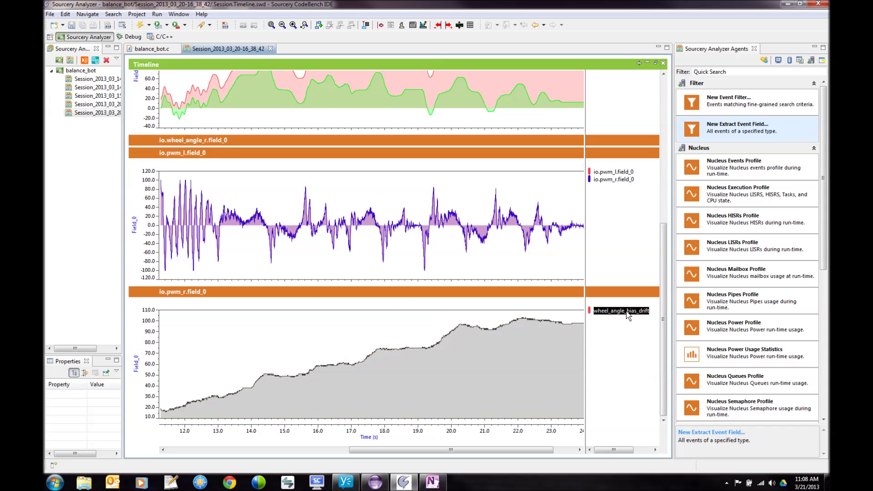
click(424, 26)
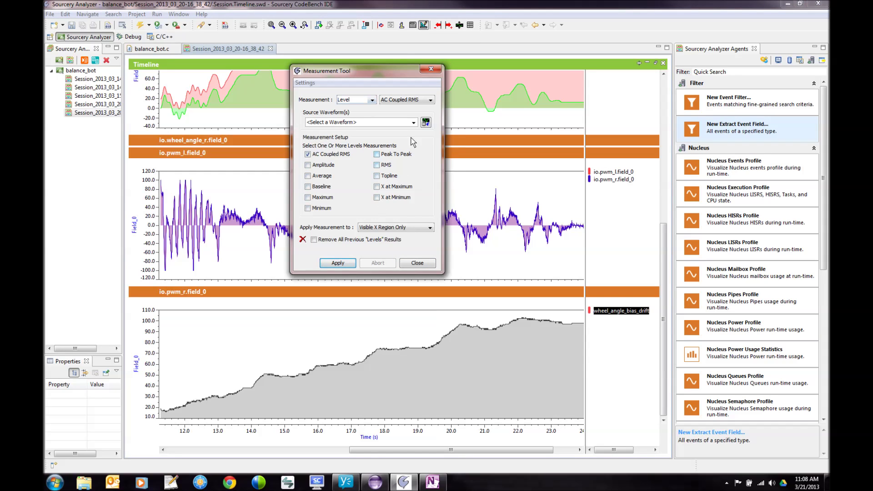
click(372, 100)
click(353, 139)
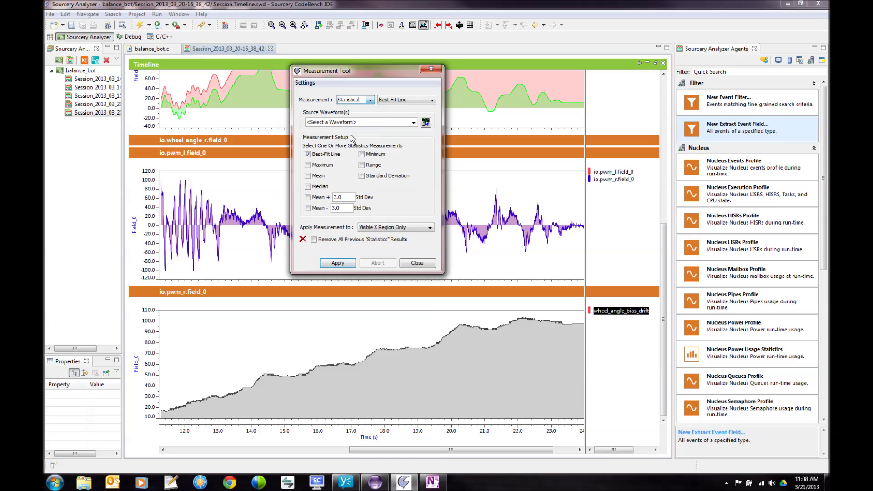
click(427, 123)
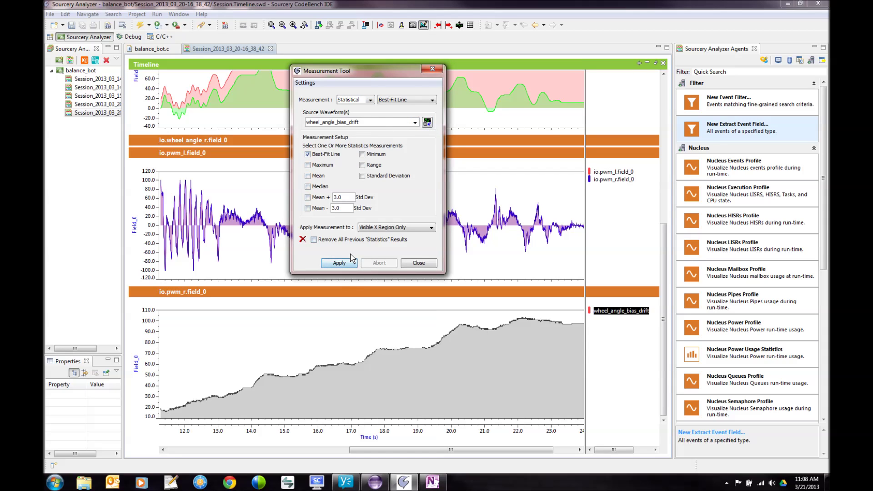
click(341, 264)
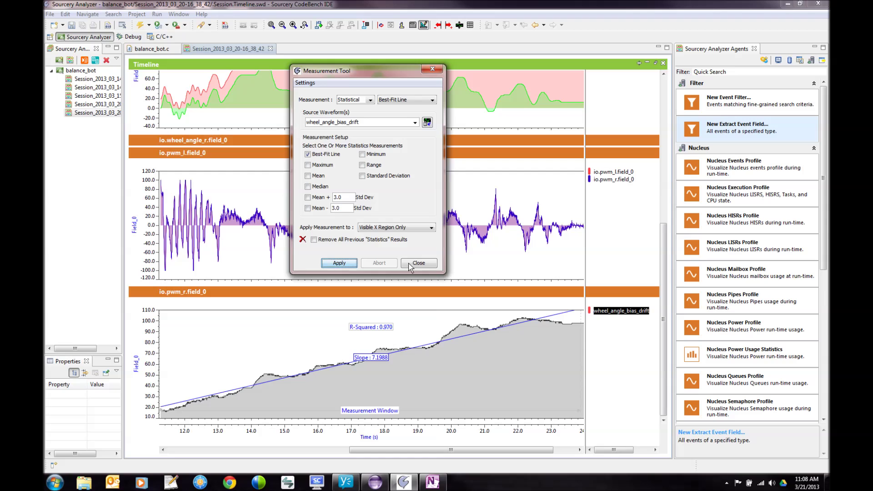
click(407, 266)
click(427, 323)
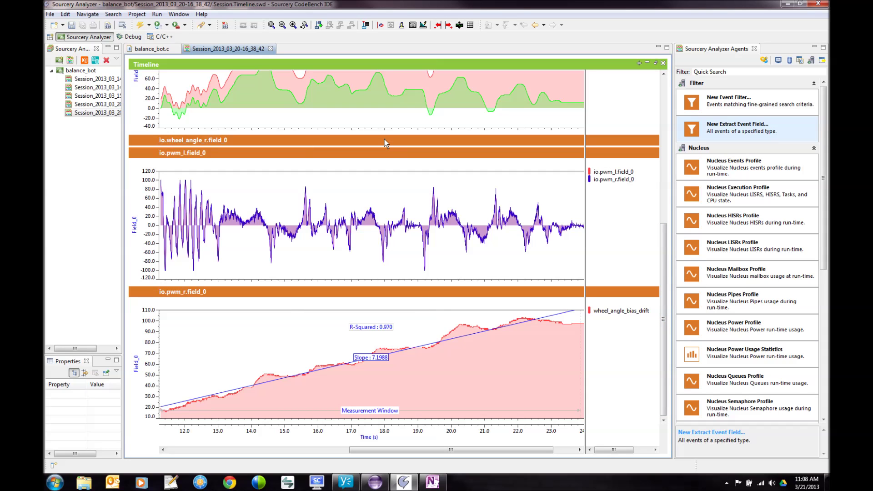
Review the wheel angle and PWM waveforms against the best-fit line on wheel_angle_bias_drift.
drag(666, 257, 669, 139)
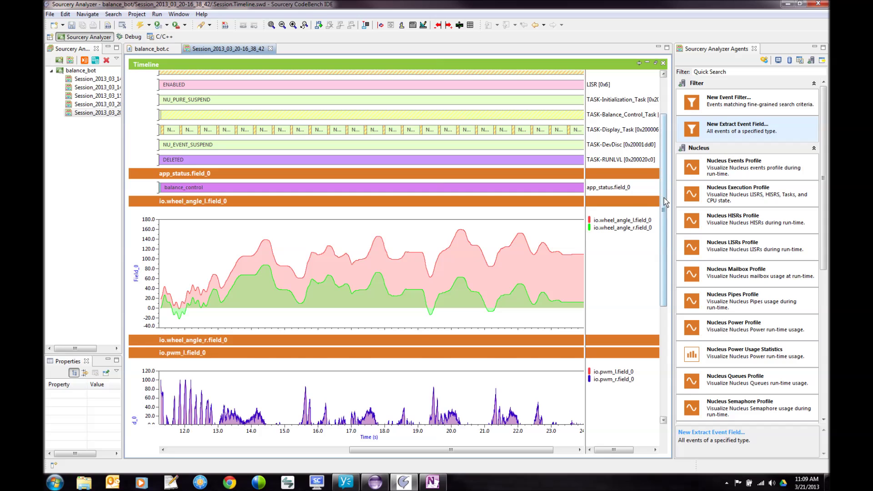
drag(664, 198, 663, 307)
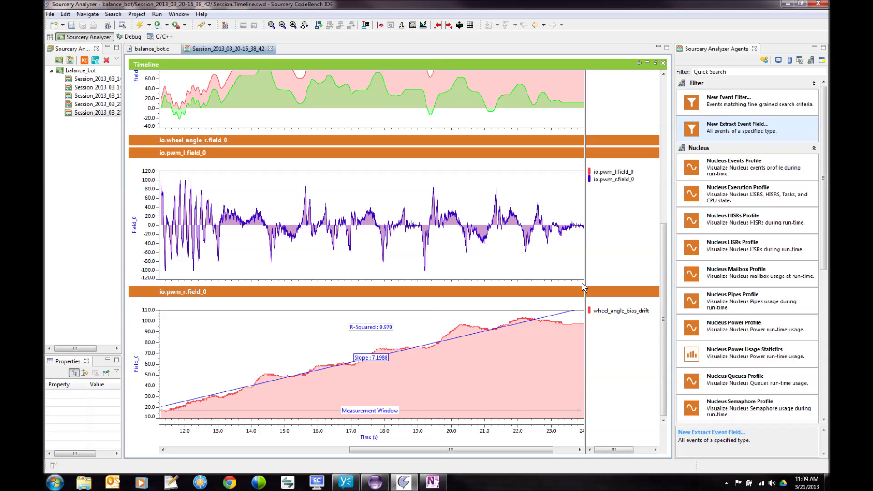
drag(662, 242, 651, 257)
scroll(662, 250, up, 3)
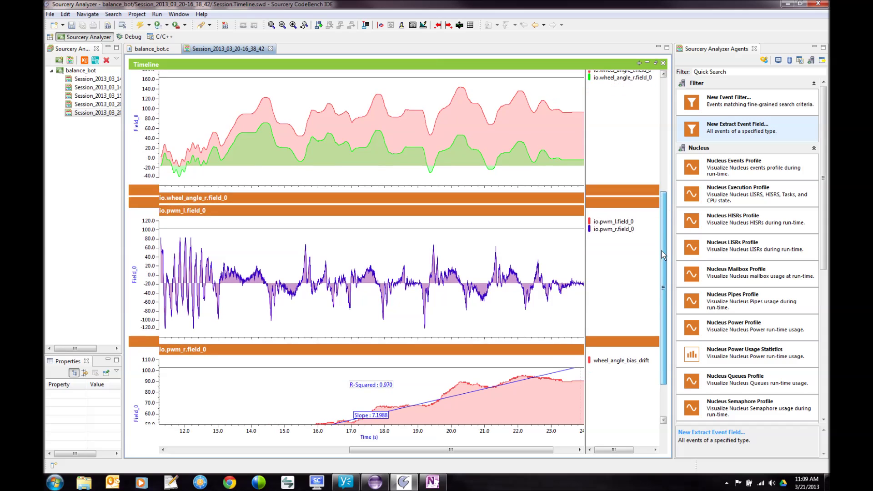
scroll(661, 254, down, 3)
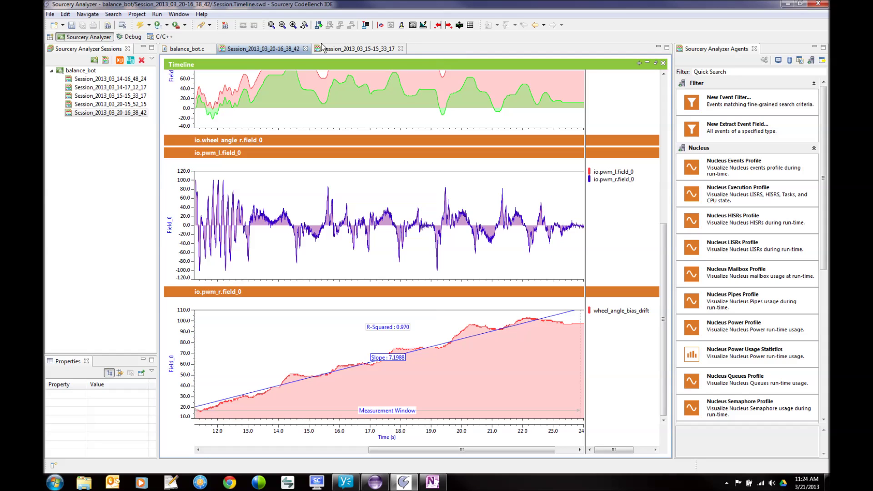
Switch to the Session_2013_03_15-15_33_17 timeline and zoom it to the recorded sys.psi.field_0 data, from about 7.5 to 21.7 seconds.
click(282, 48)
click(353, 49)
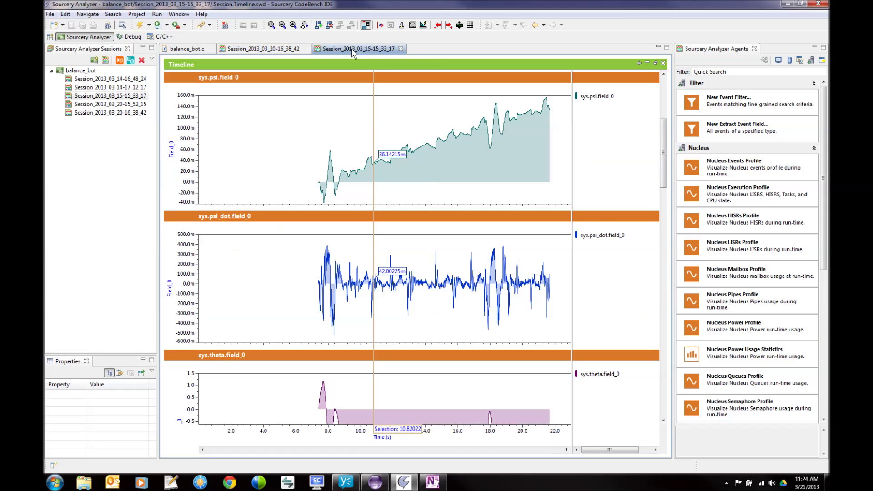
mouse_move(663, 141)
mouse_down()
mouse_move(663, 91)
mouse_move(654, 136)
mouse_up()
scroll(654, 137, up, 3)
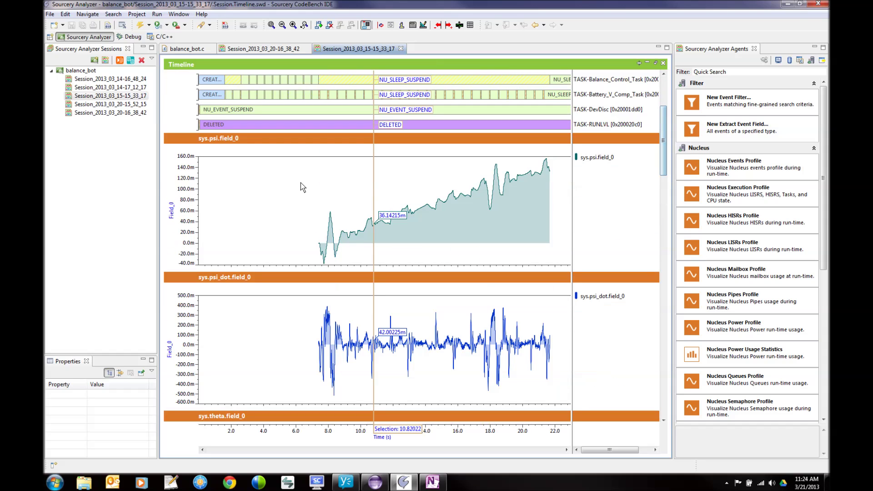
drag(321, 234, 549, 241)
Highlight the CPU Utilization waveform in the Nucleus Execution Profile.
drag(664, 143, 662, 115)
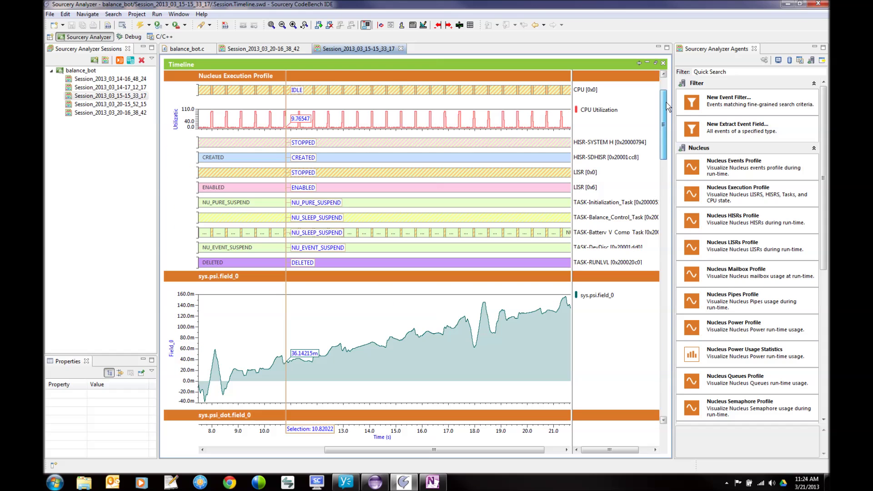
click(580, 93)
click(599, 114)
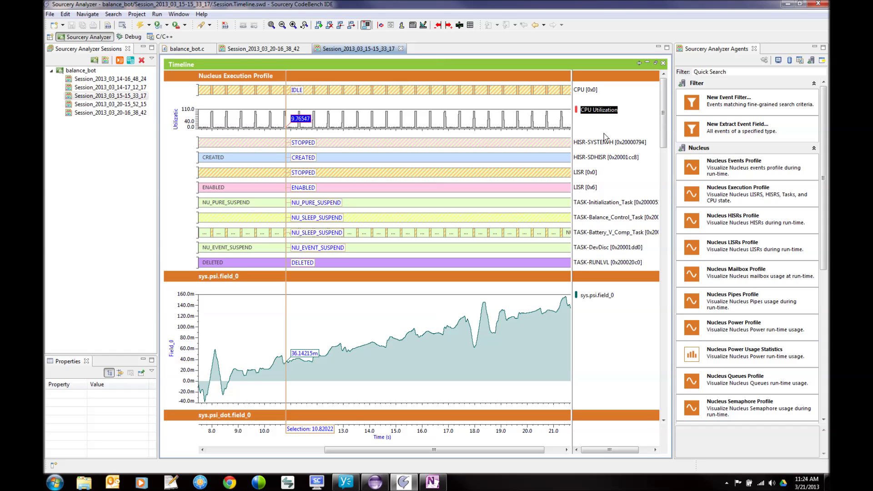
Highlight the ctlr.u_psi, u_pisdot, u_theta and u_thetadot waveforms in turn, and zoom their plot vertically to about -5 to 13.
drag(664, 129, 654, 309)
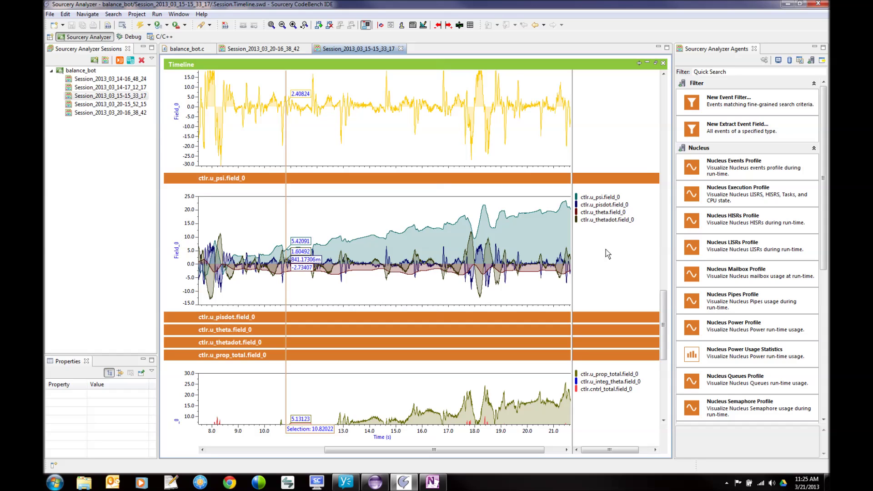
click(599, 199)
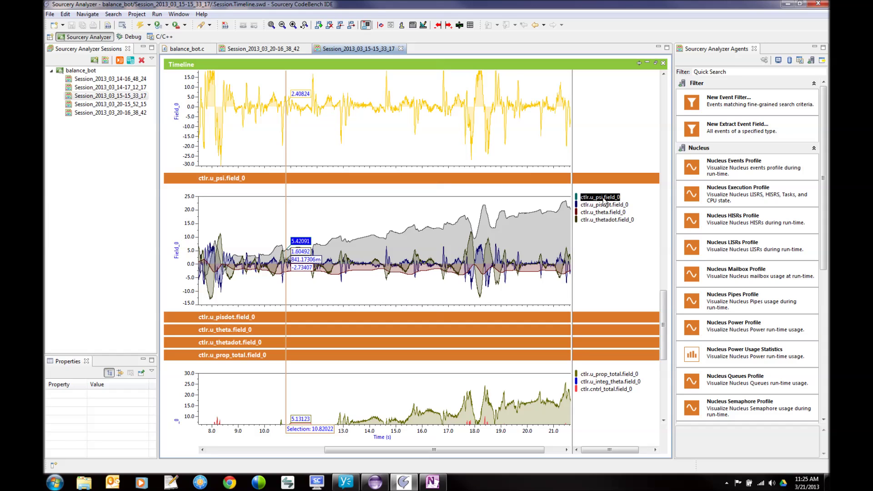
click(615, 208)
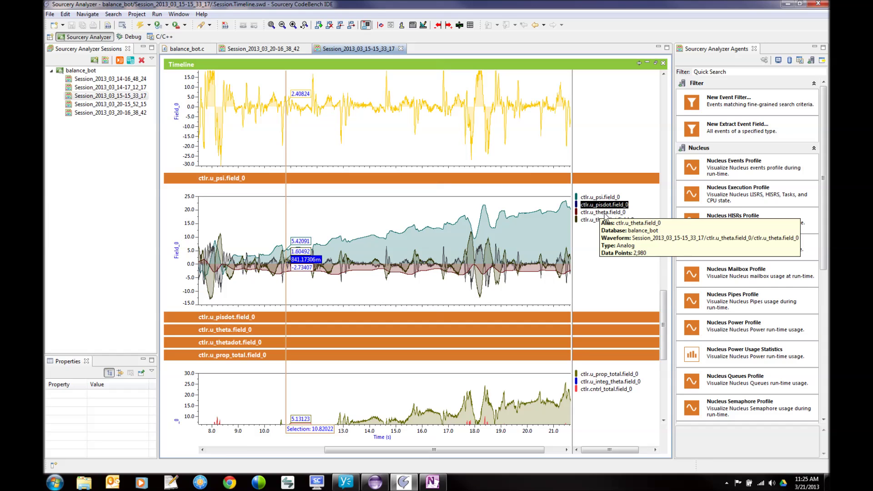
click(605, 214)
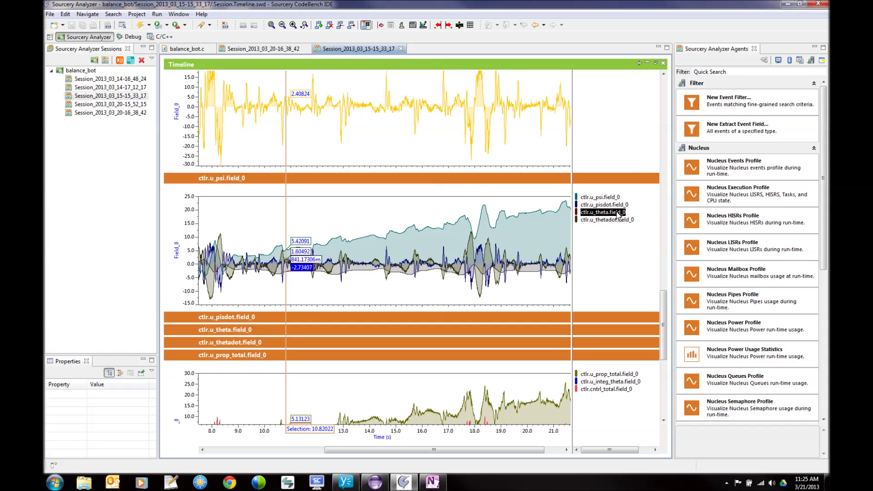
click(610, 220)
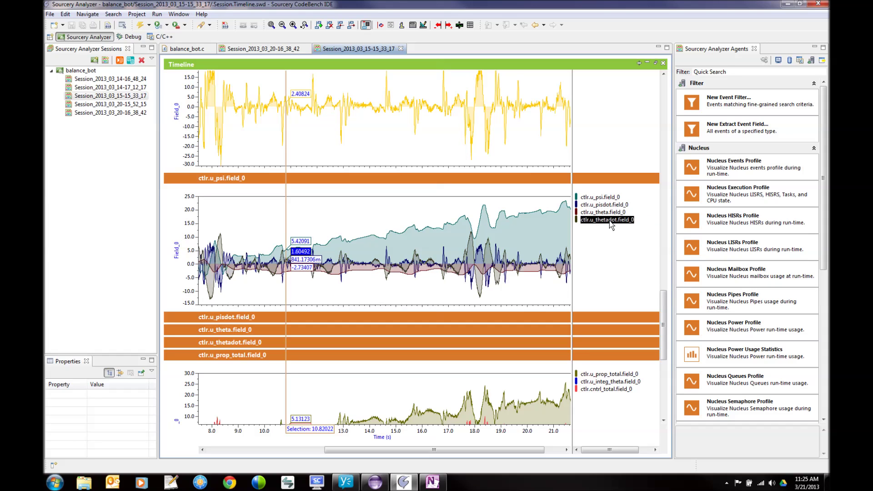
click(610, 254)
drag(392, 229, 393, 289)
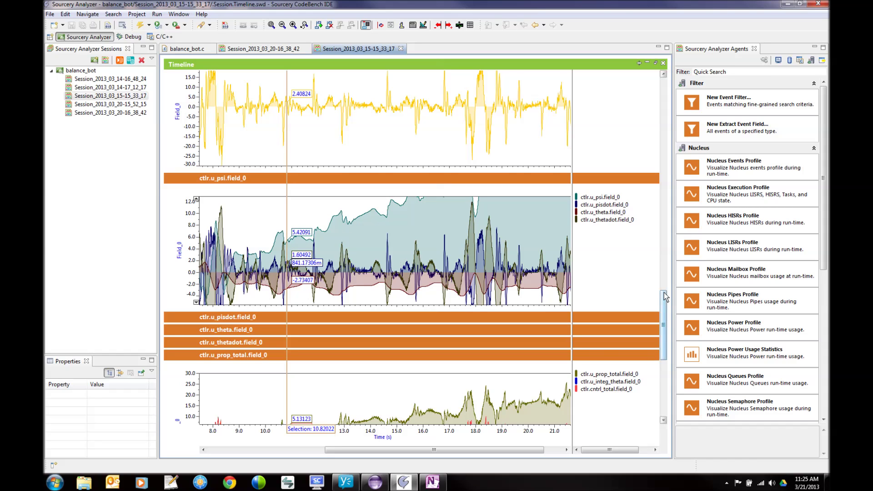
Examine the ctlr.u_prop_total and ctlr.u_integ_theta waveforms by highlighting each, and view the io.gyro_off_drift plot.
drag(663, 300, 663, 328)
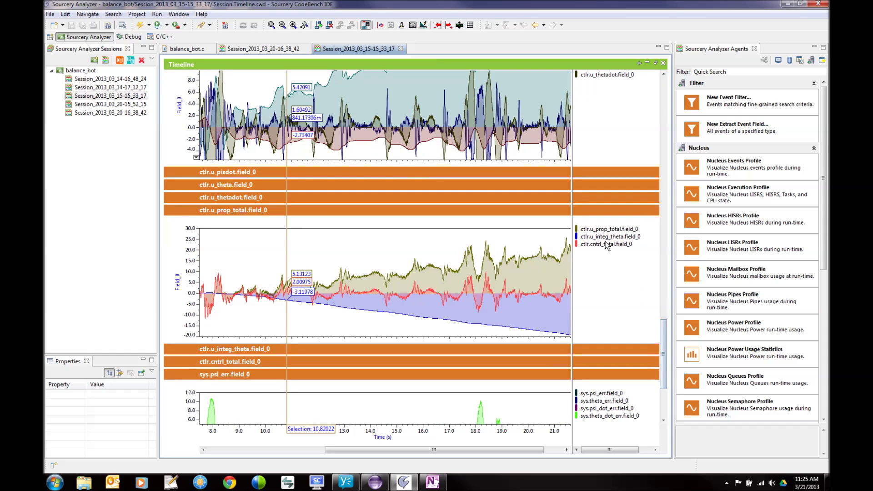
click(614, 229)
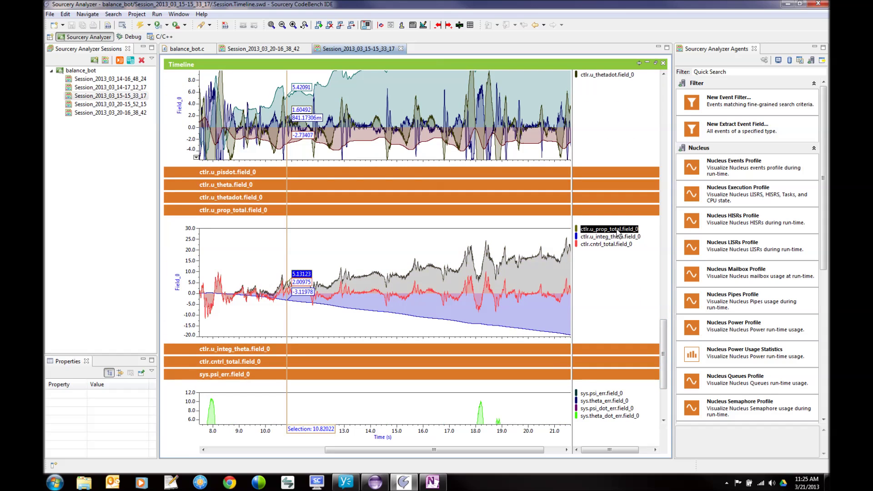
click(610, 276)
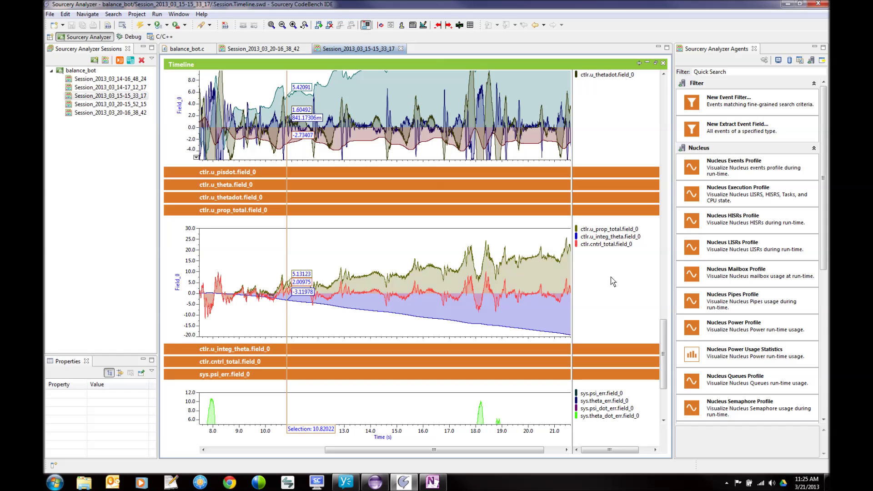
click(608, 237)
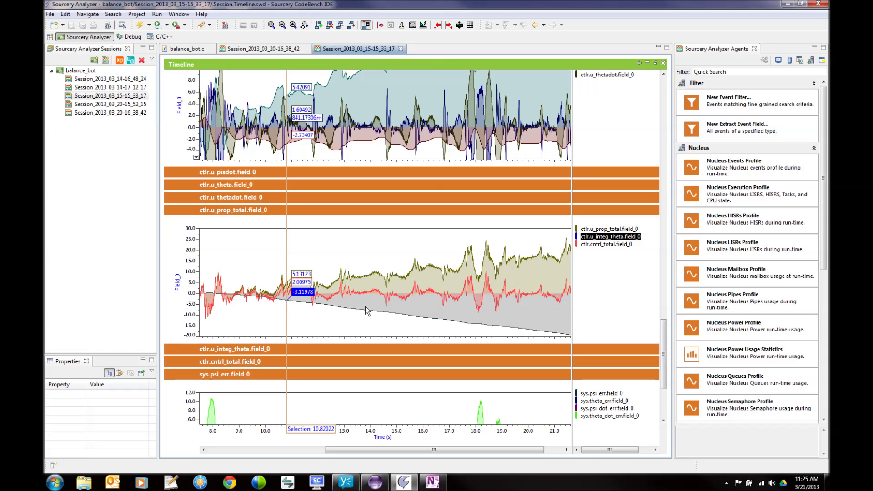
click(584, 250)
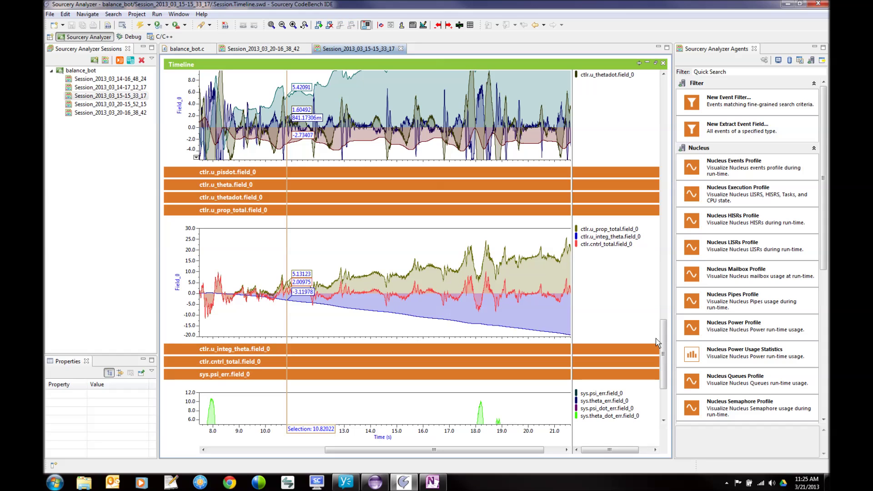
drag(664, 341, 663, 323)
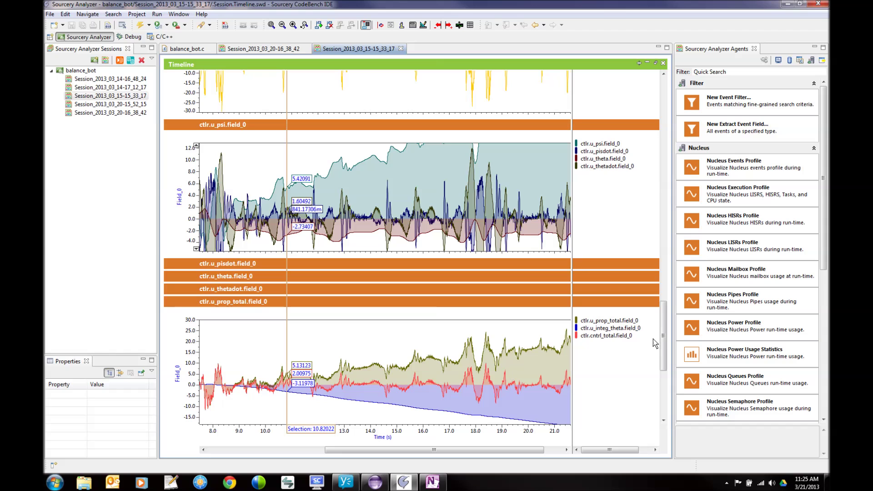
drag(663, 333, 662, 234)
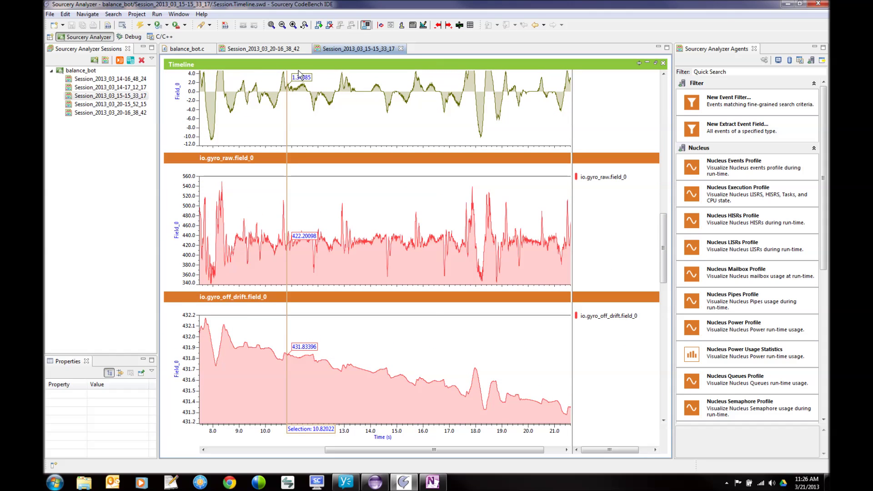
Return to the Session_2013_03_20-16_38_42 timeline and examine the Balance_Control_Task and Display_Task rows in the Nucleus Execution Profile.
click(284, 50)
drag(663, 266, 661, 246)
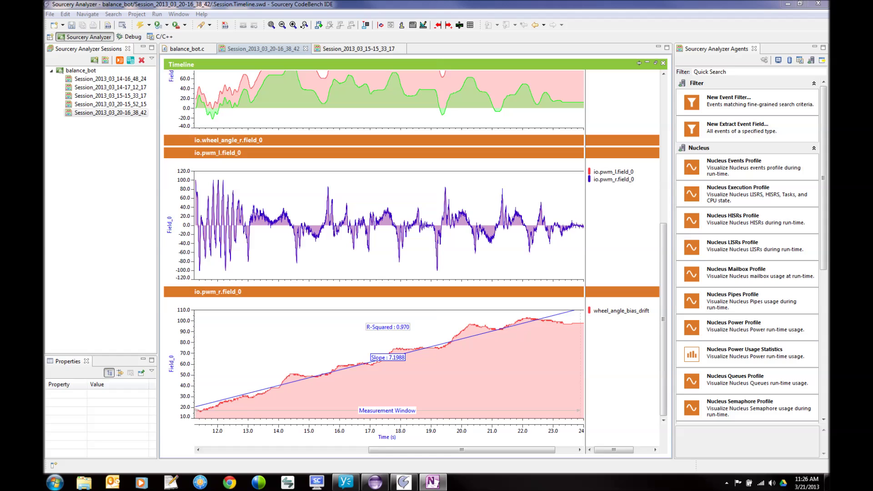
drag(665, 271, 662, 119)
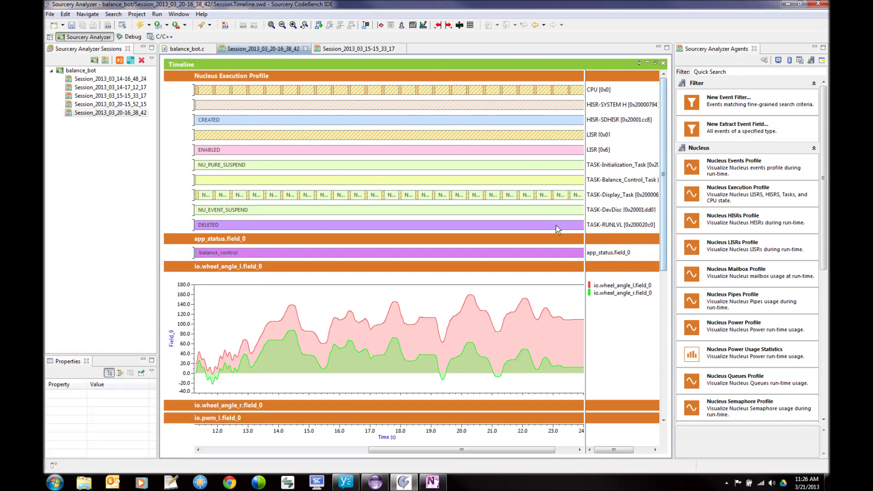
click(617, 181)
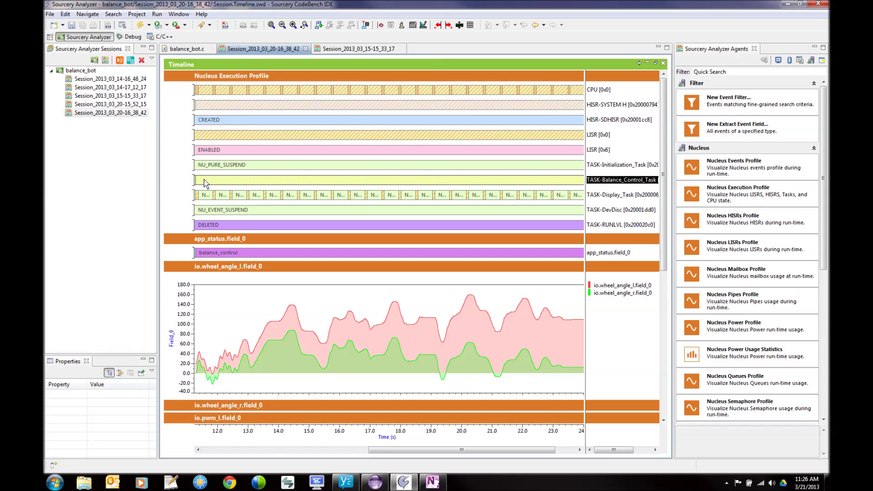
click(605, 197)
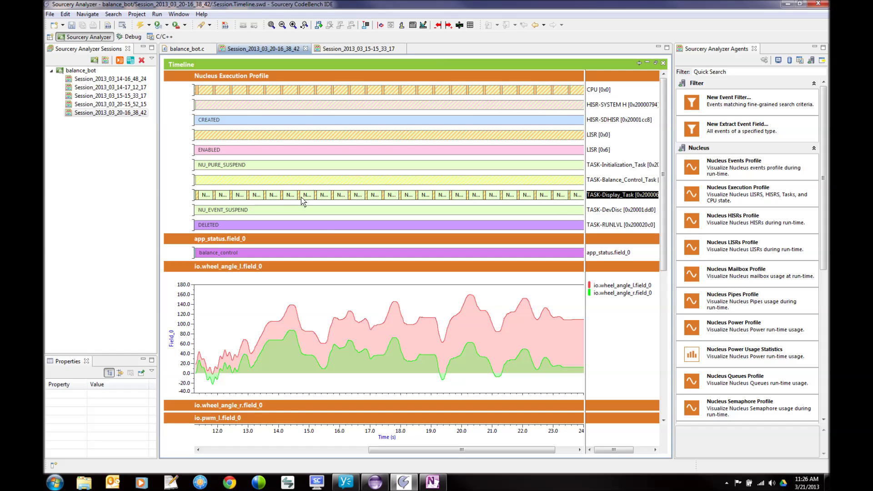
click(616, 183)
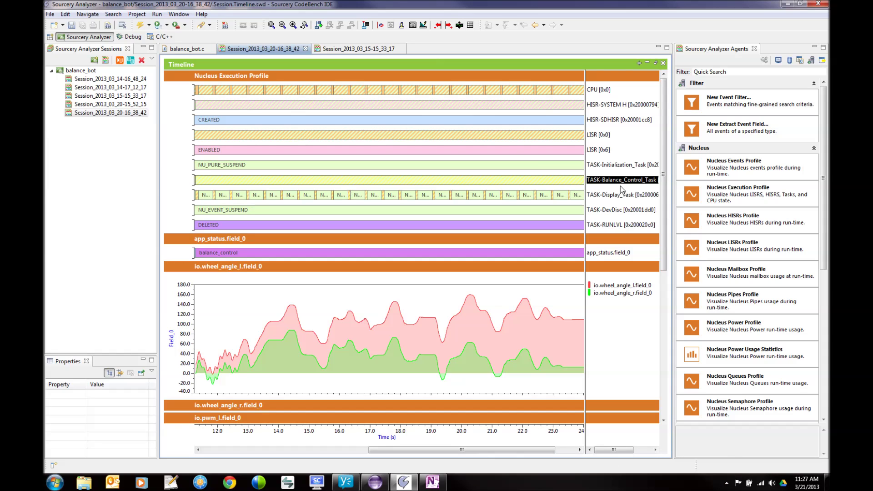
drag(662, 179, 662, 183)
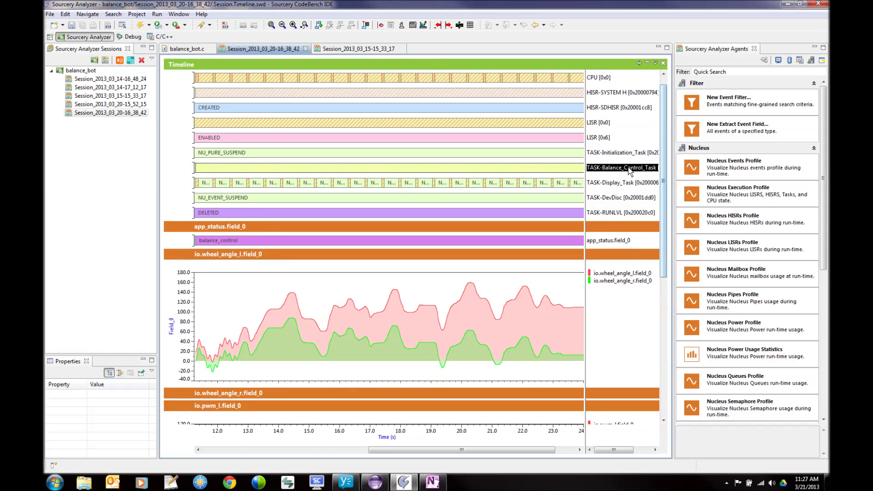
Use the Waveform Calculator to plot a waveform from the expression where TASK-Balance_Control_Task equals "RUNNING".
click(412, 26)
click(492, 110)
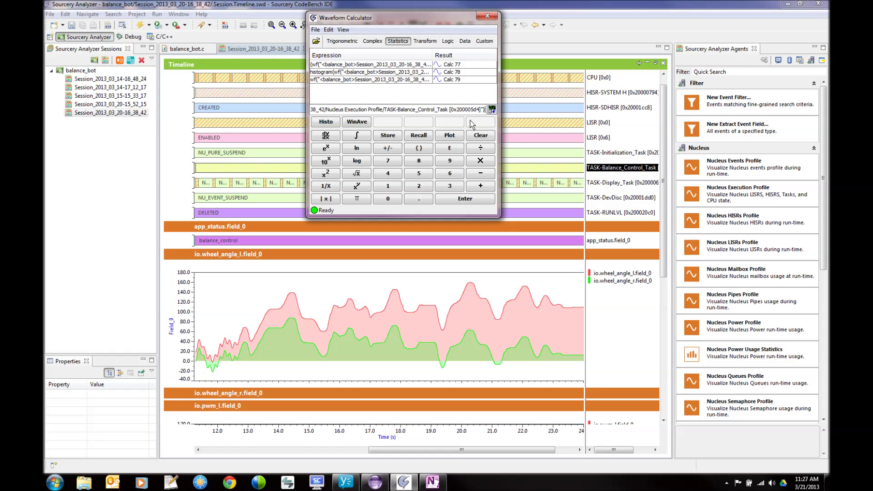
text(==")
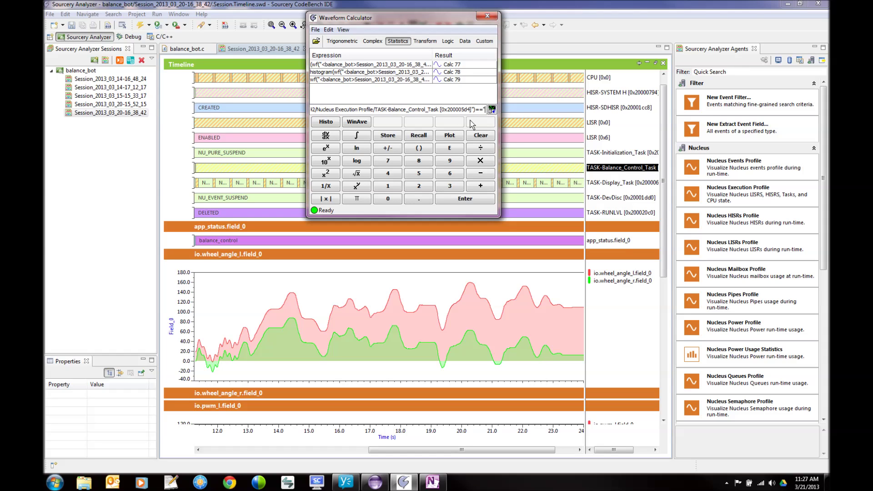
text(RUNNING)
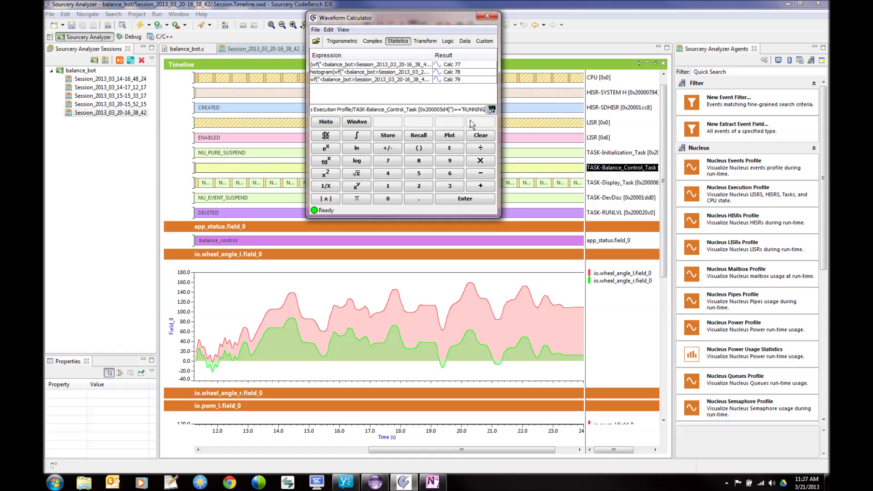
text(")
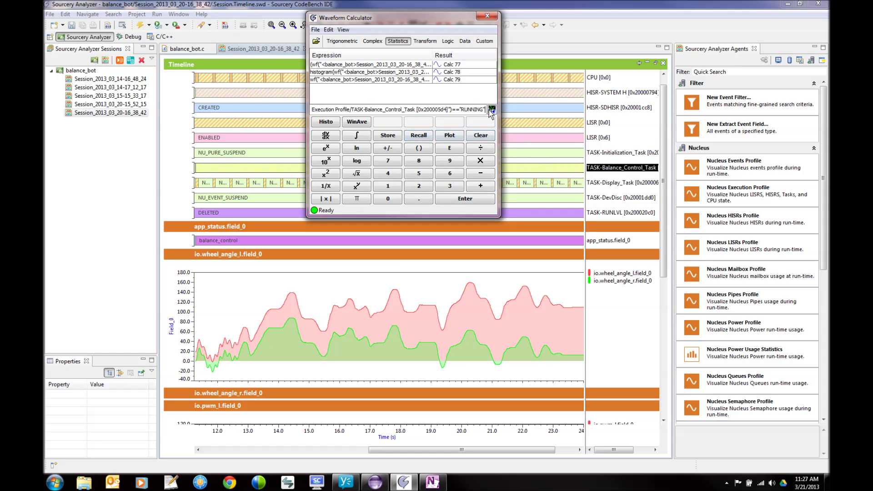
click(452, 199)
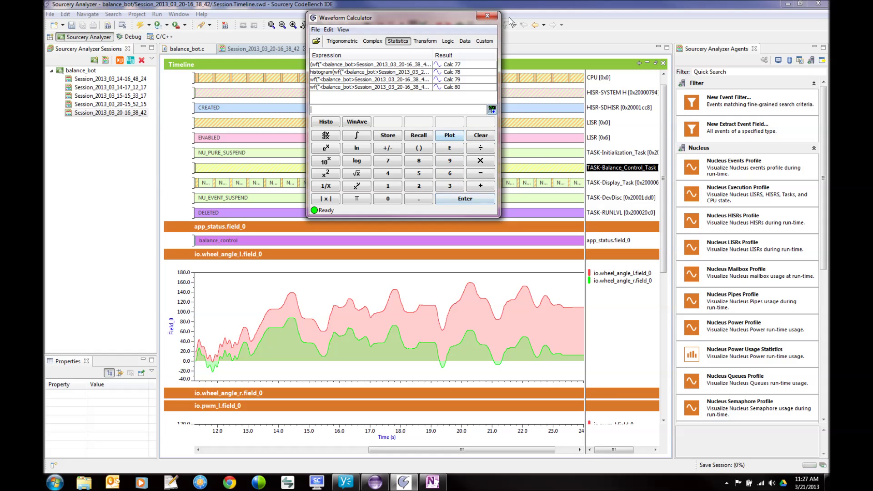
click(487, 16)
Rename the calculated waveform Calc 80 as bc_activity.
drag(662, 159, 662, 302)
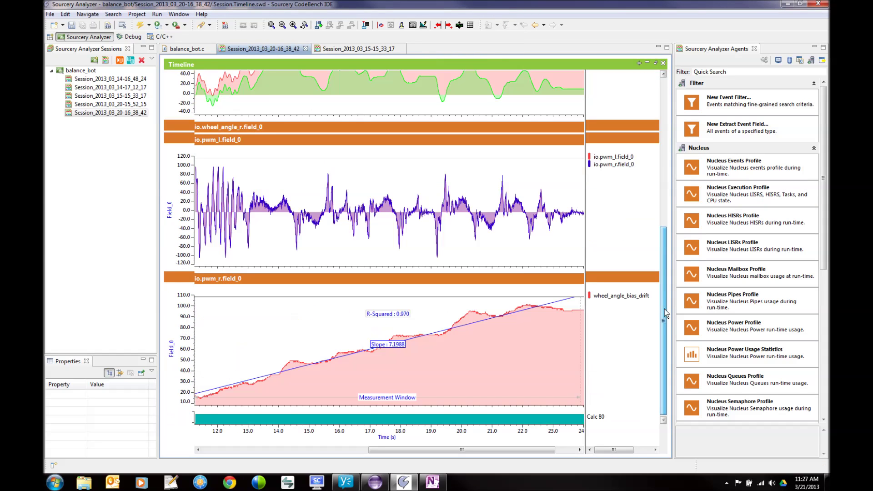
right_click(596, 421)
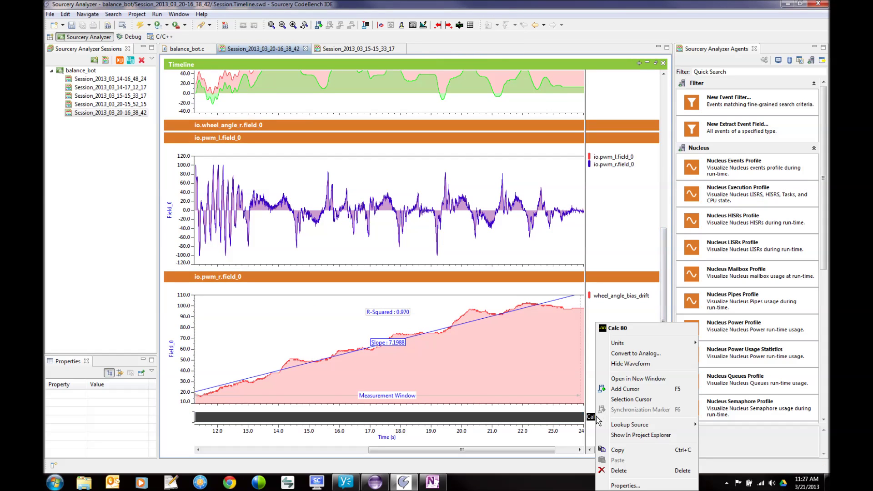
click(625, 486)
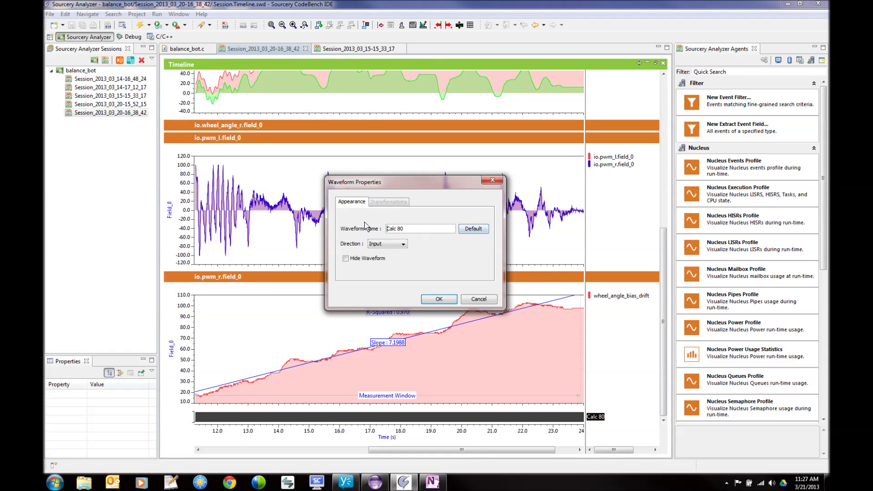
drag(395, 230, 370, 227)
text(bc_activity)
click(438, 298)
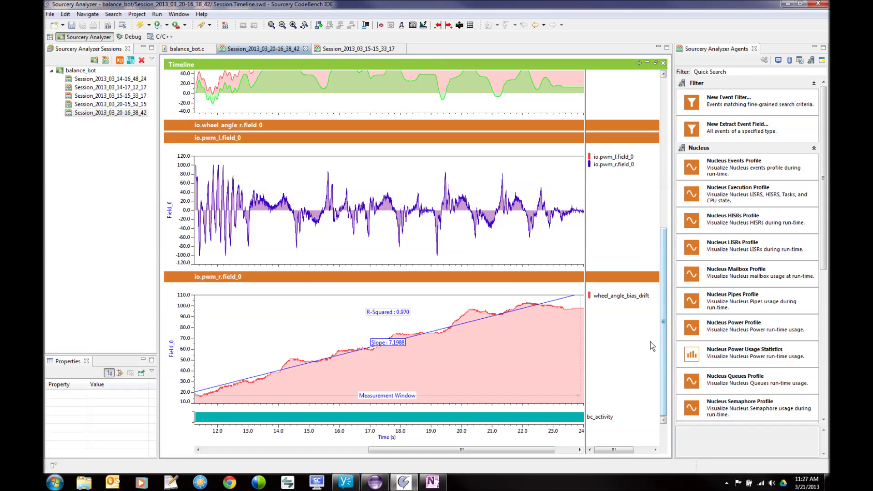
Zoom in near 19.487 s to compare bc_activity with the TASK-Balance_Control_Task states, and restore the view to about 11.5 to 24 s.
drag(434, 417, 448, 417)
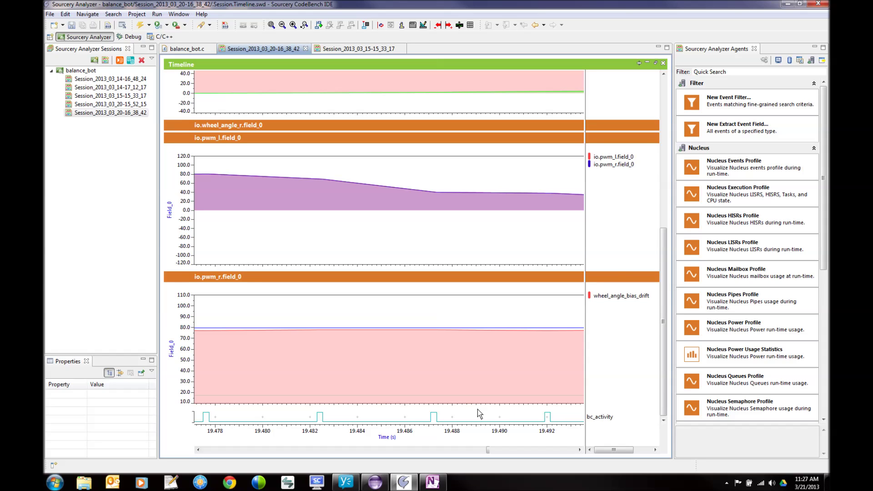
scroll(477, 408, up, 10)
scroll(438, 175, down, 2)
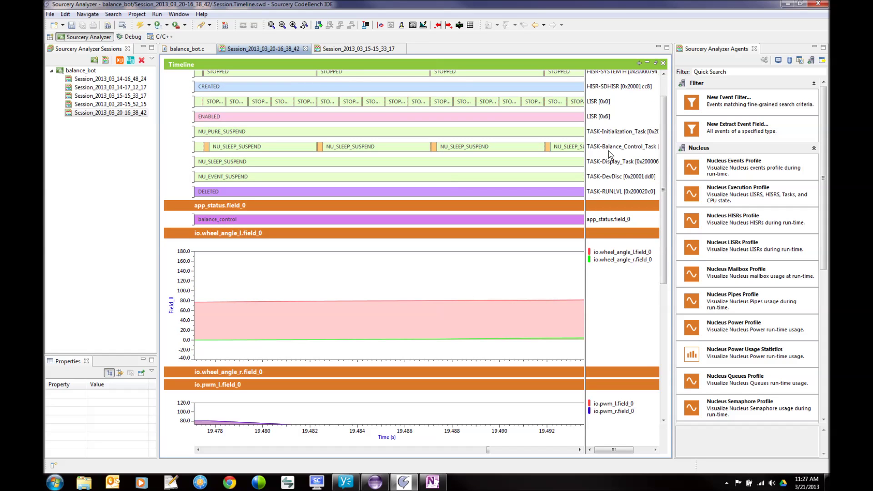
scroll(439, 150, up, 4)
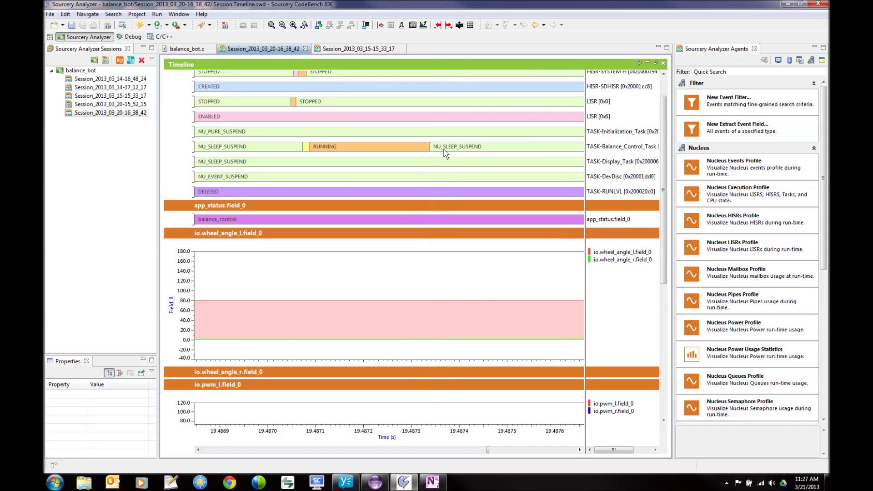
click(272, 25)
drag(369, 314, 562, 314)
drag(663, 182, 648, 316)
Set up a Frequency measurement in the Measurement Tool with bc_activity as the source waveform.
click(598, 420)
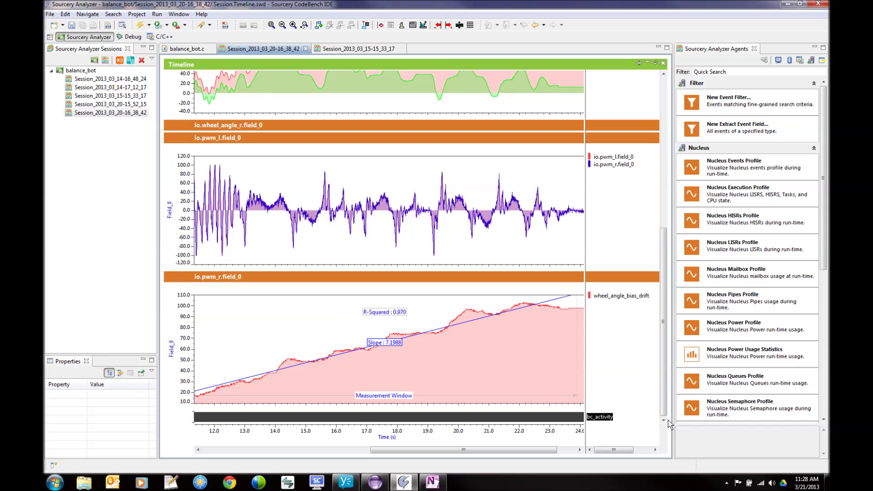
click(424, 24)
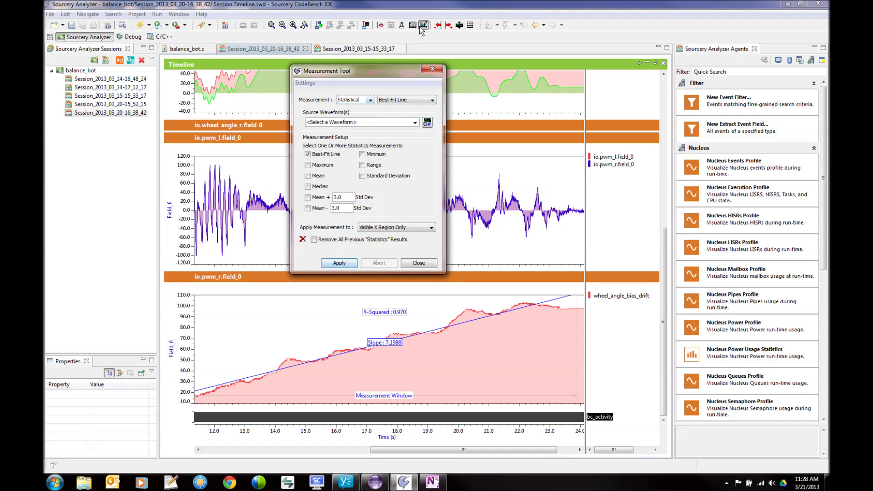
click(427, 123)
click(370, 100)
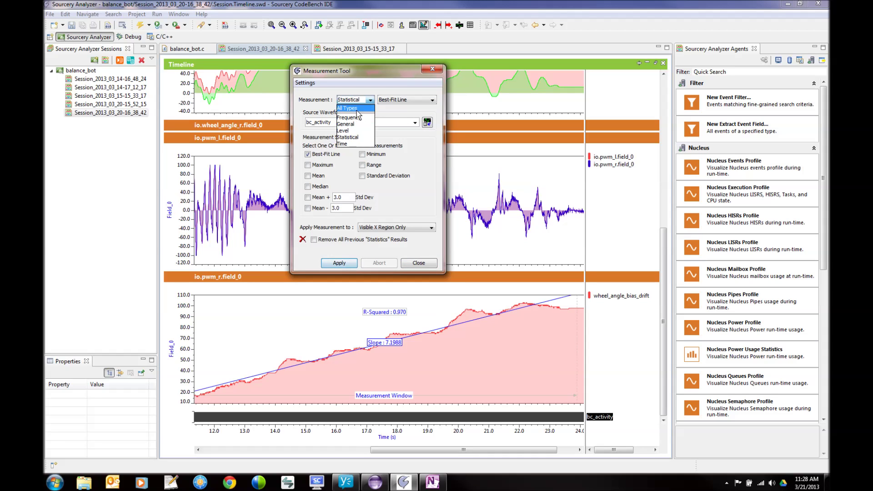
click(354, 108)
click(392, 100)
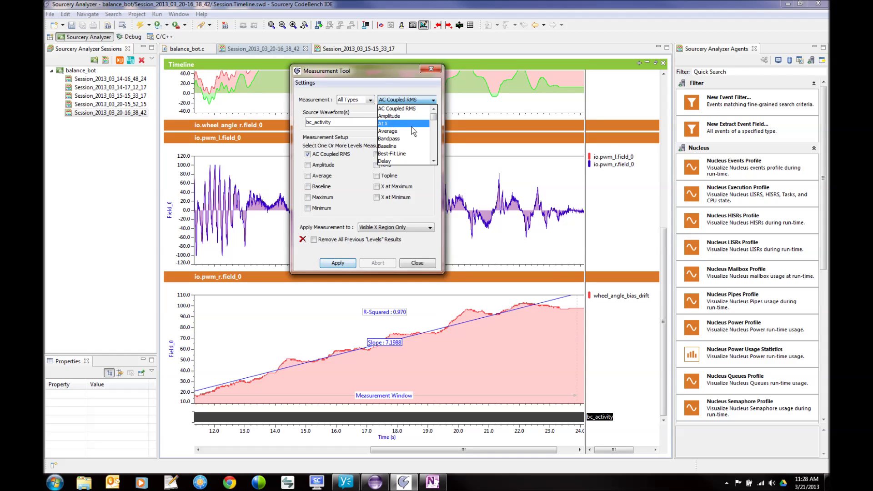
key(f)
key(f)
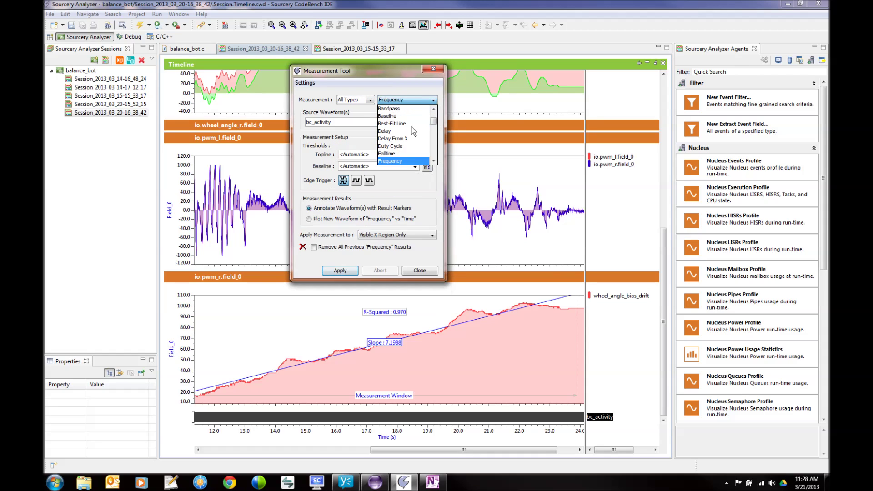
click(388, 162)
Set the frequency measurement to the rising-edge trigger and plot the result as a new waveform of Frequency vs Time.
click(357, 184)
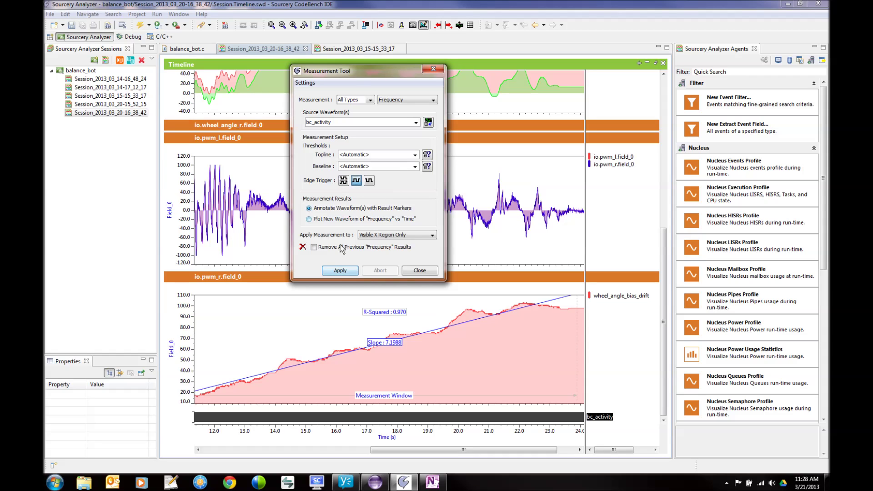
click(310, 220)
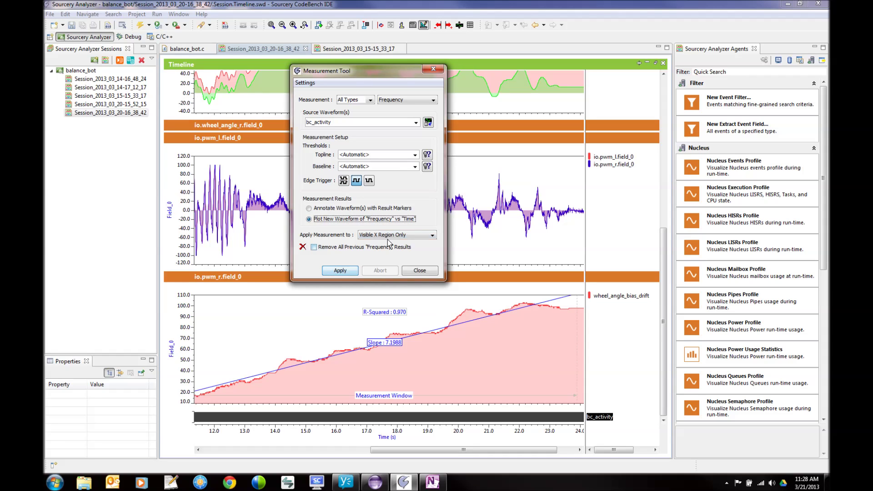
click(348, 273)
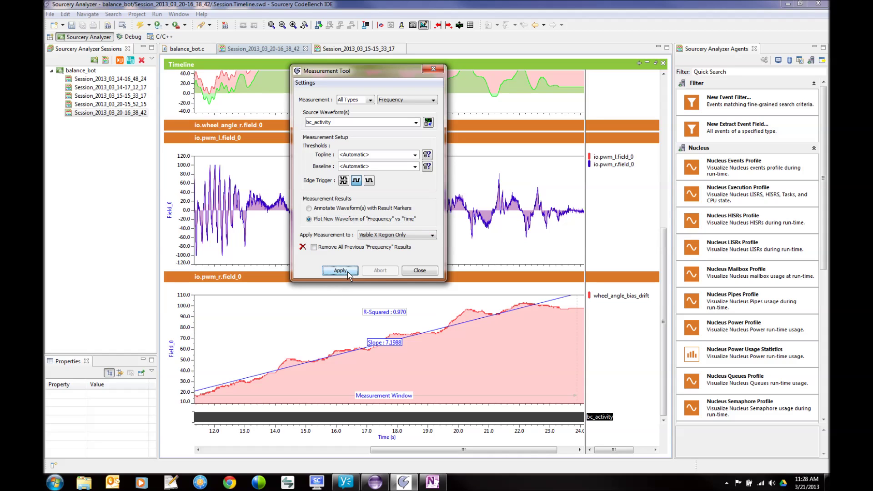
click(419, 271)
Zoom the Frequency(Calc 80) plot vertically to about 207 to 209 Hz and examine its periodic spikes.
drag(661, 242, 664, 352)
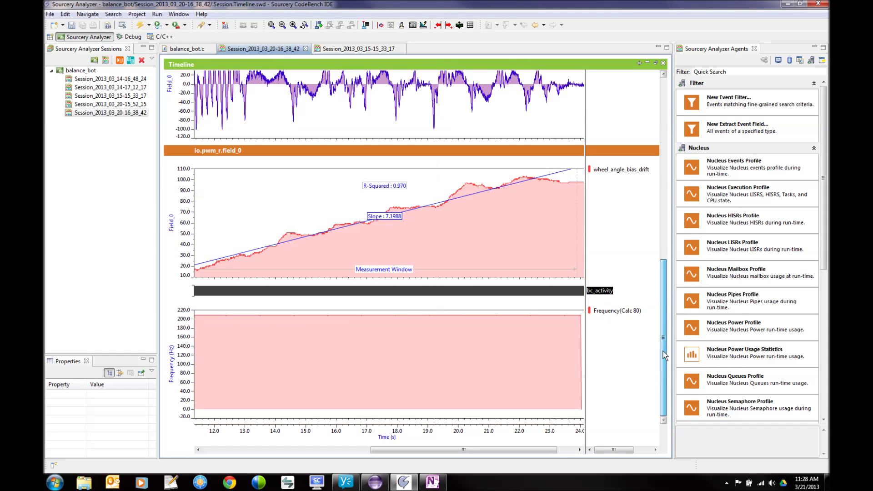
drag(469, 314, 457, 340)
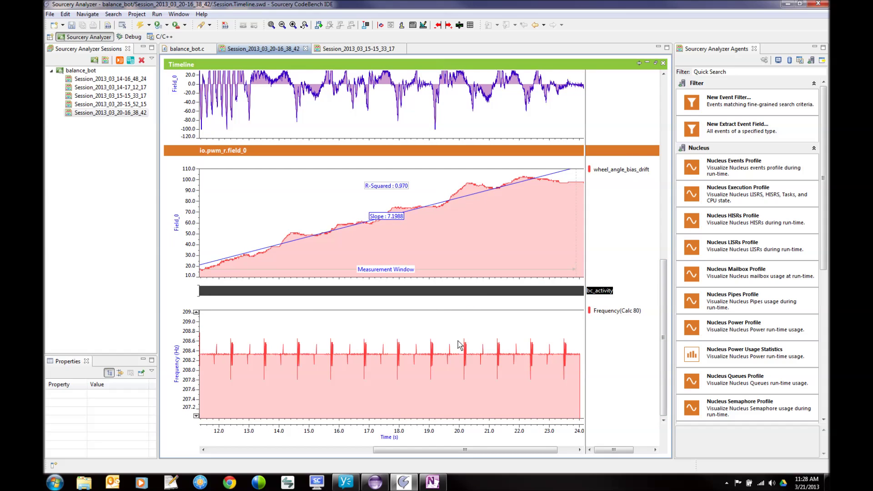
drag(574, 352, 204, 359)
click(531, 329)
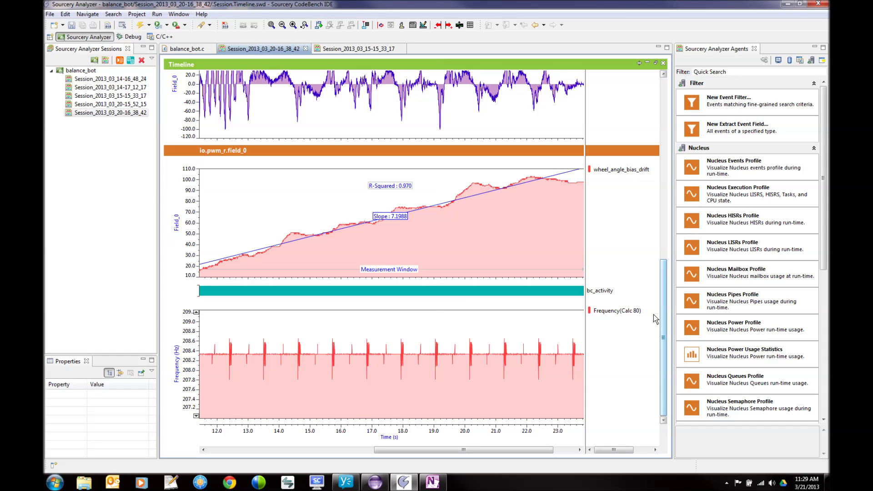
Set up a Statistical measurement with Frequency(Calc 80) as the source waveform.
click(602, 312)
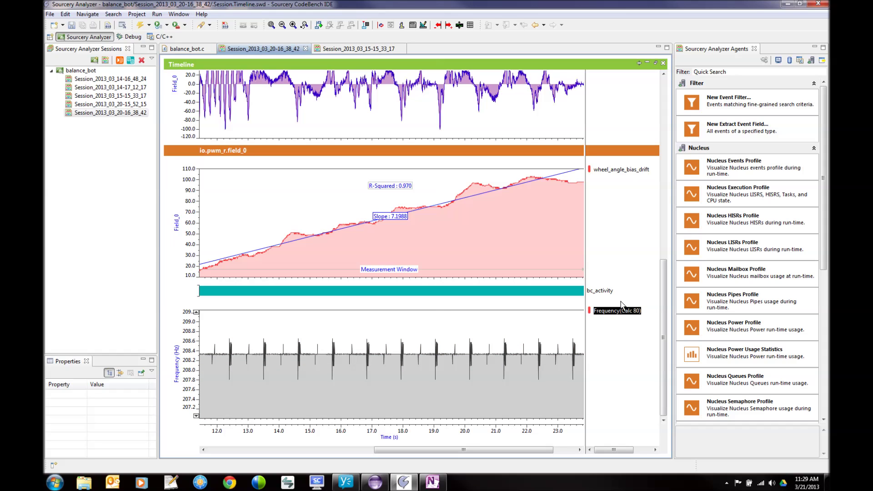
click(423, 25)
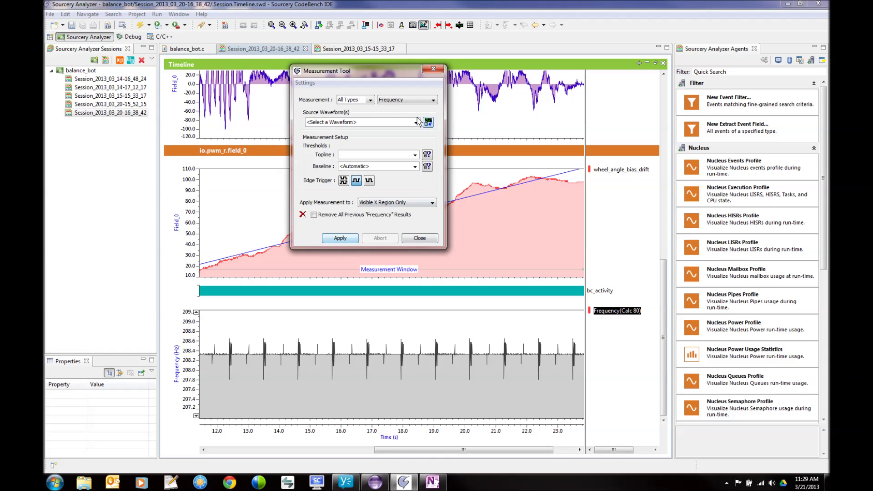
click(370, 100)
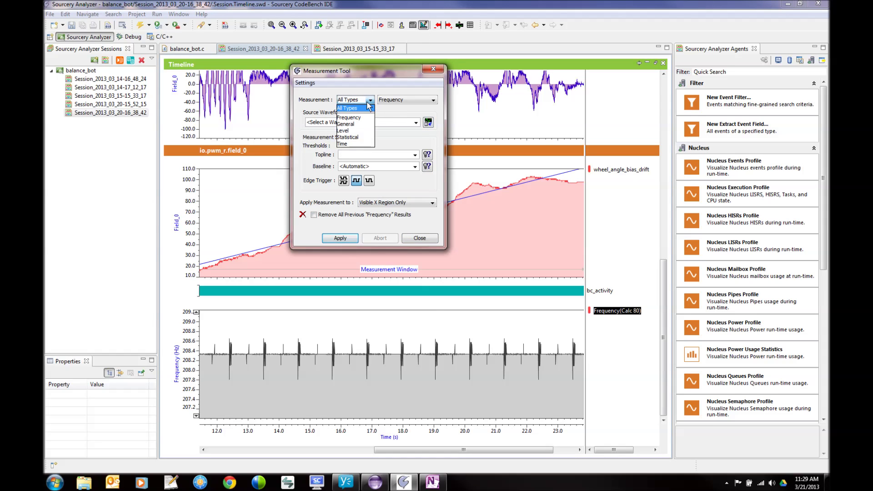
click(355, 141)
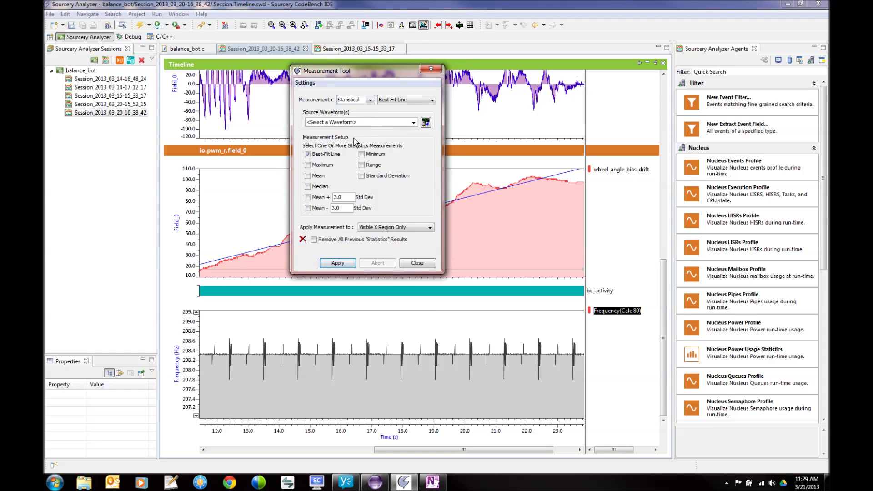
click(426, 123)
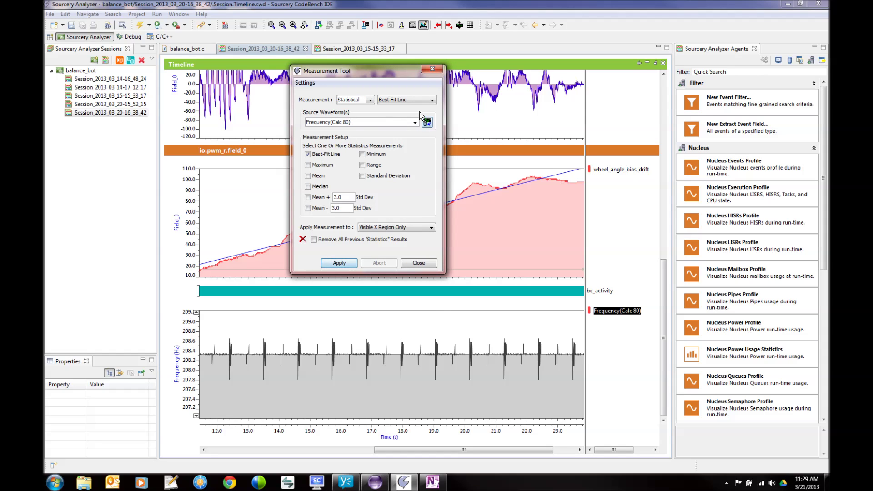
Replace Best-Fit Line with Mean, Median, Maximum, Minimum and Standard Deviation, and apply the statistics to Frequency(Calc 80) over the visible X region.
click(307, 155)
click(308, 176)
click(308, 187)
click(308, 166)
click(362, 155)
click(363, 176)
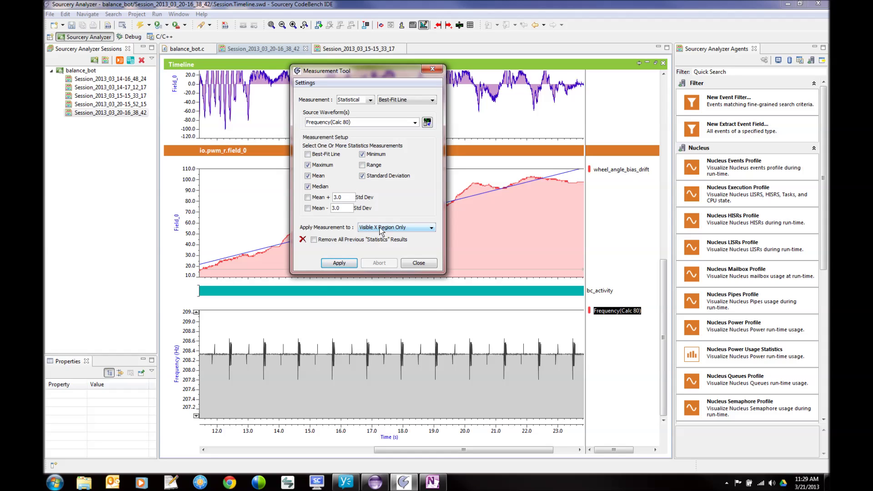
click(342, 265)
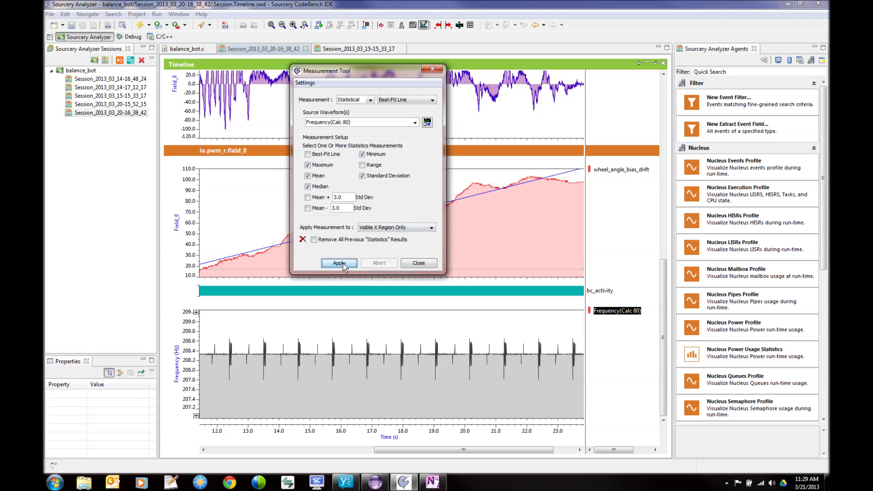
click(418, 263)
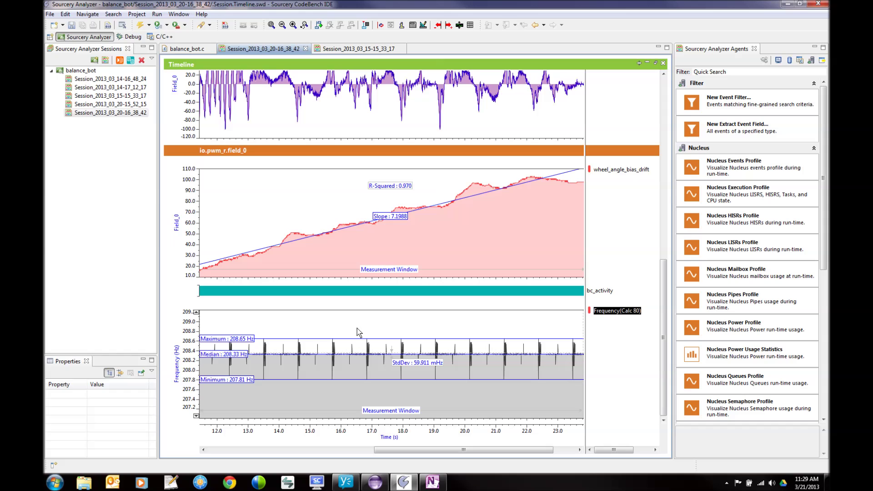
click(396, 324)
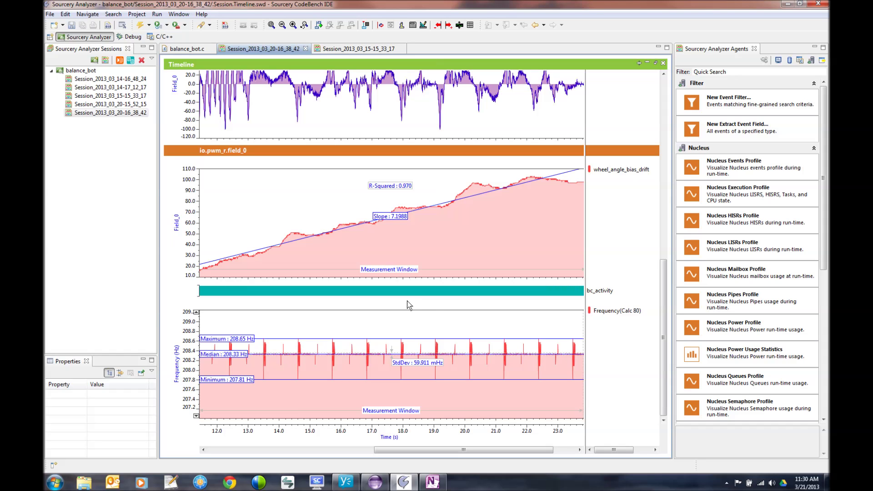
Measure the positive Pulse Width of bc_activity over the visible X region and plot it as a new PulseWidth vs Time waveform.
click(592, 292)
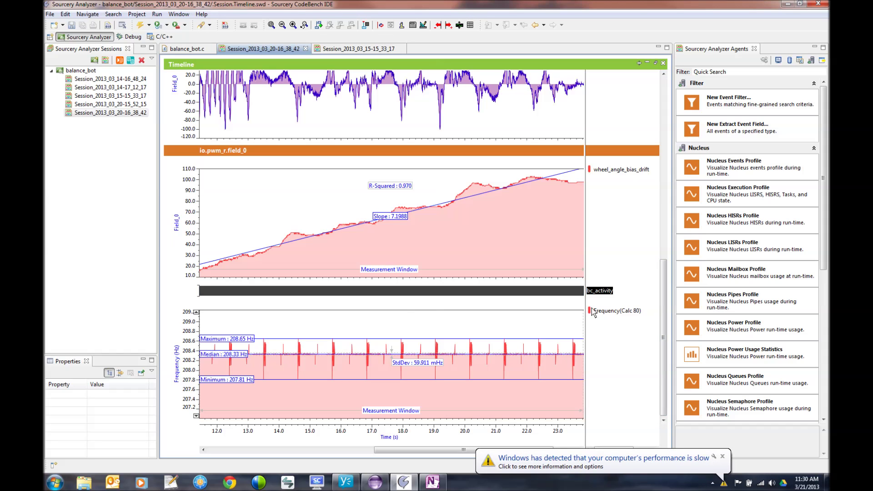
click(423, 25)
click(427, 124)
click(369, 100)
click(352, 109)
click(398, 103)
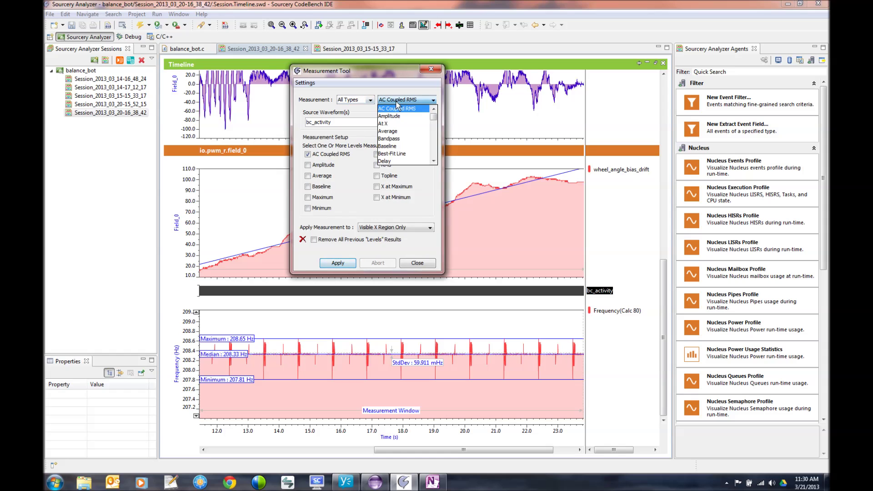
key(p)
key(p)
key(p)
key(p)
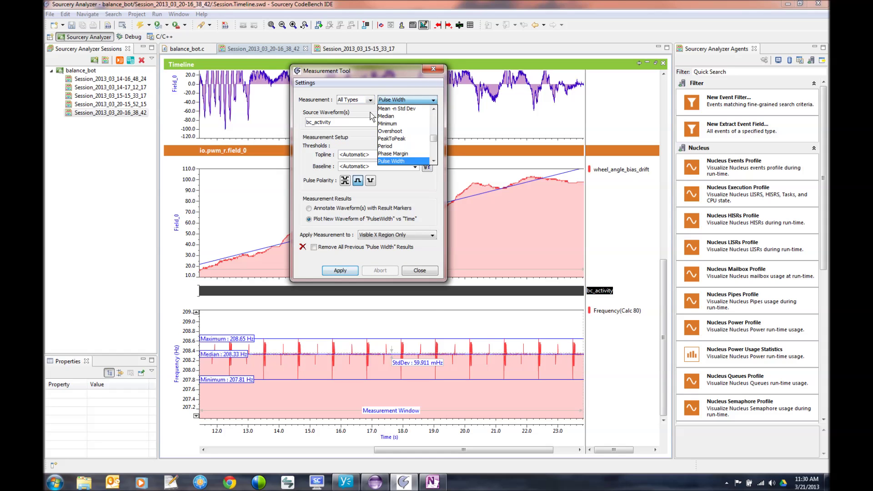
click(410, 162)
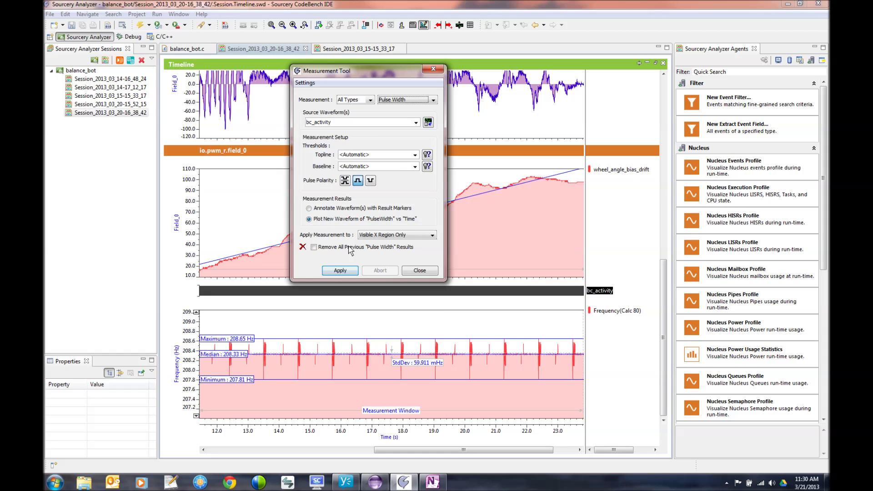
click(341, 270)
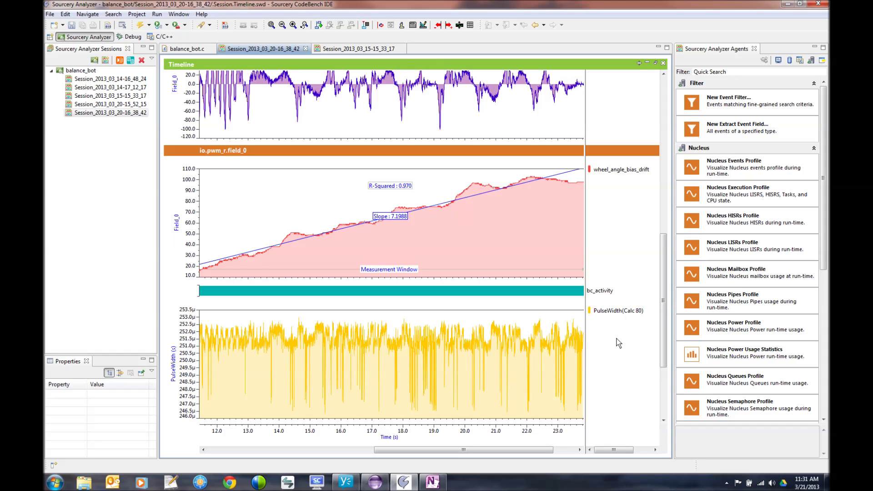
Set up a Statistical measurement with PulseWidth(Calc 80) as the source waveform.
click(613, 314)
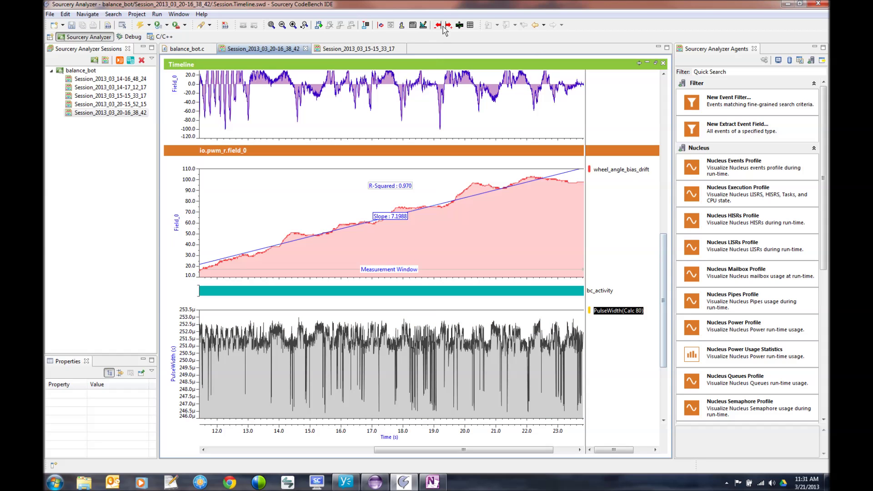
click(423, 25)
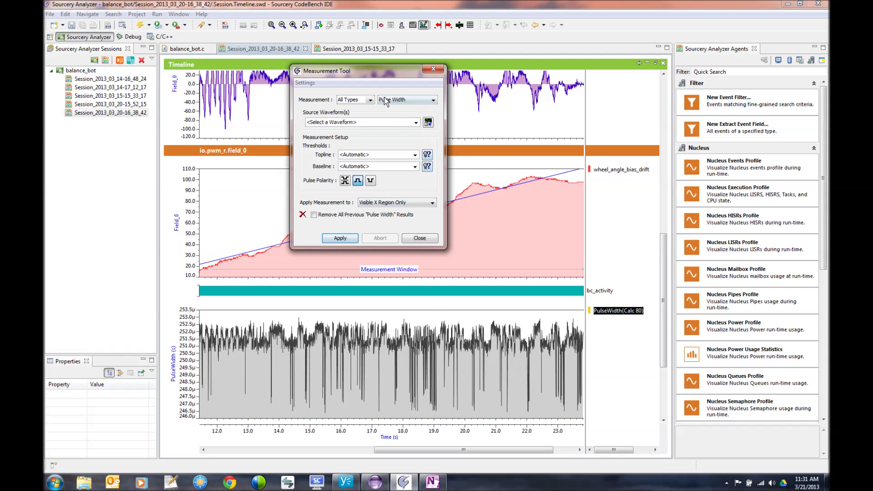
click(370, 100)
click(347, 136)
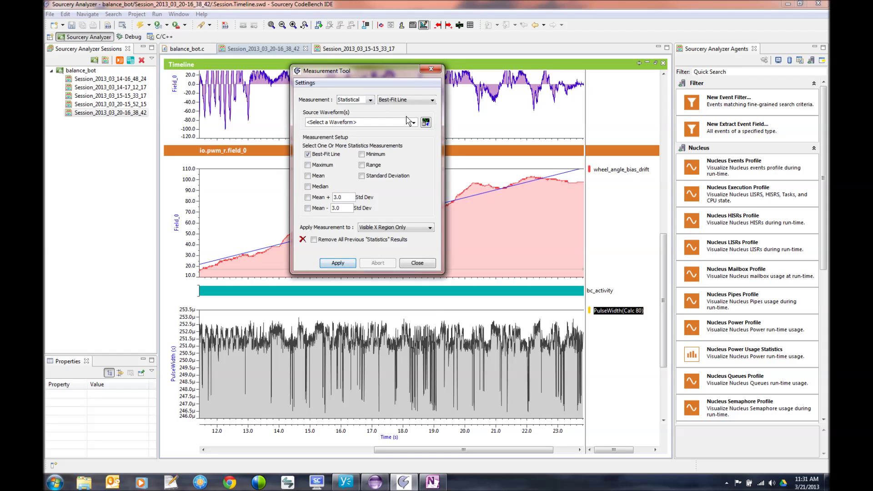
click(426, 122)
Add Mean, Median, Maximum, Minimum and Standard Deviation to Best-Fit Line, and apply the statistics to PulseWidth(Calc 80) over the visible X region.
click(308, 176)
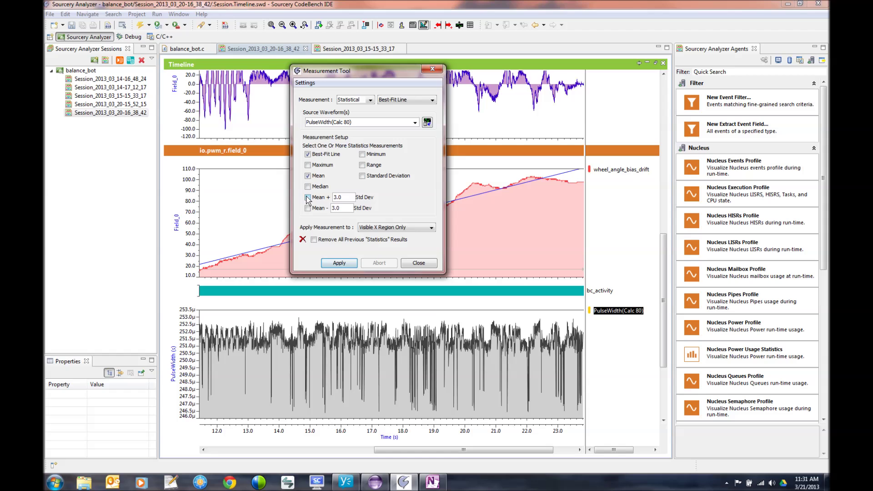
click(308, 186)
click(308, 165)
click(362, 154)
click(362, 176)
click(339, 263)
click(419, 263)
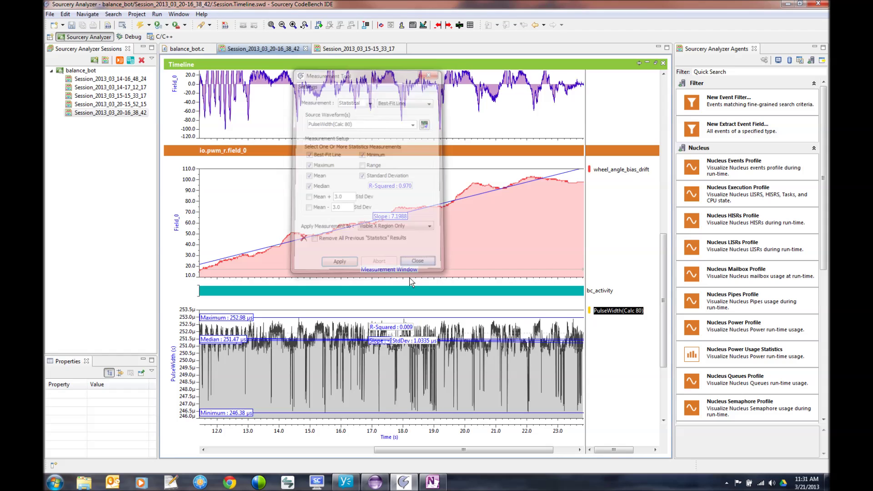
click(387, 363)
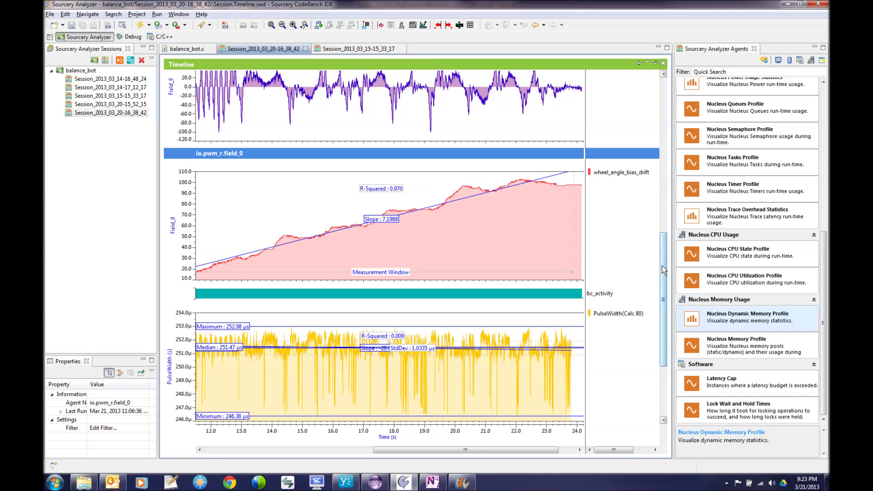
Run the Nucleus CPU Utilization Profile on the session with a 10 ms averaging interval and show its plot in the timeline.
drag(825, 261, 822, 296)
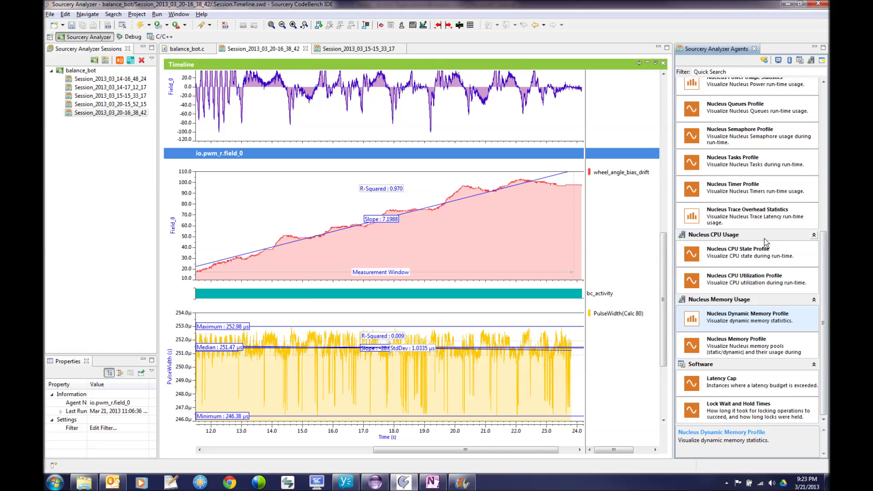
double_click(743, 284)
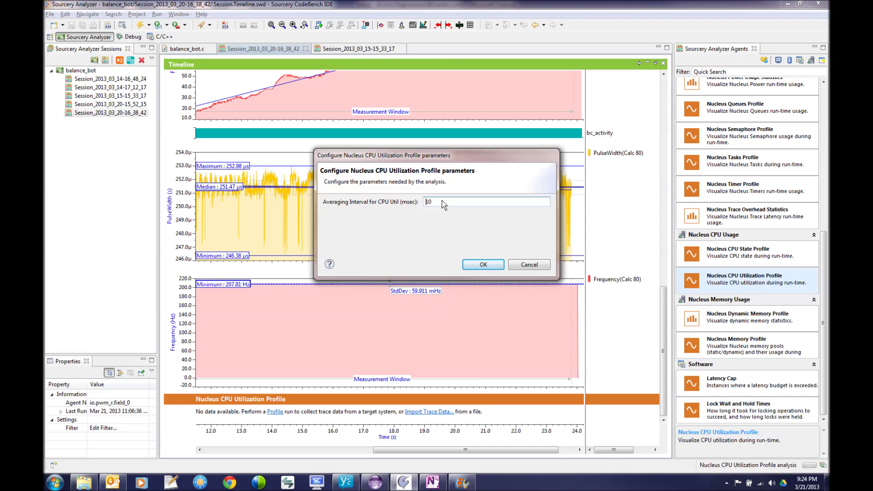
drag(442, 202, 428, 202)
click(486, 266)
drag(663, 319, 662, 354)
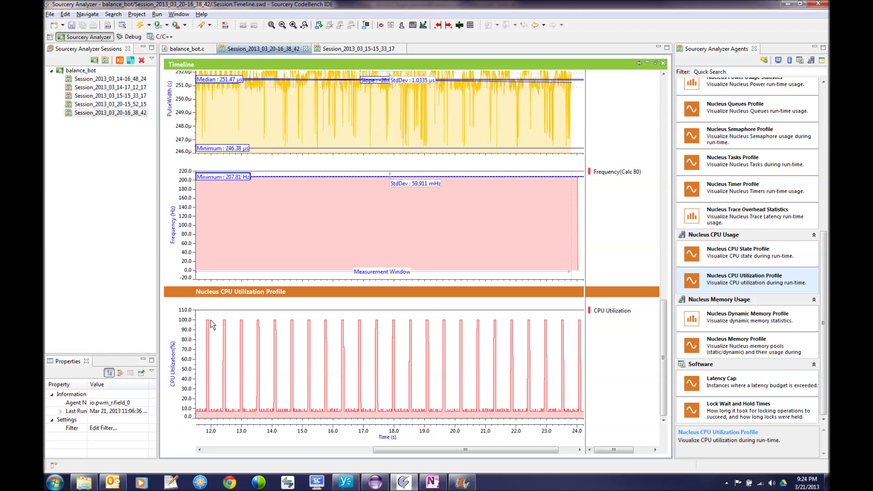
Zoom in on one Display_Task burst at about 23.44 to 23.65 s in the Nucleus Execution Profile and compare it with Balance_Control_Task.
drag(663, 373, 681, 142)
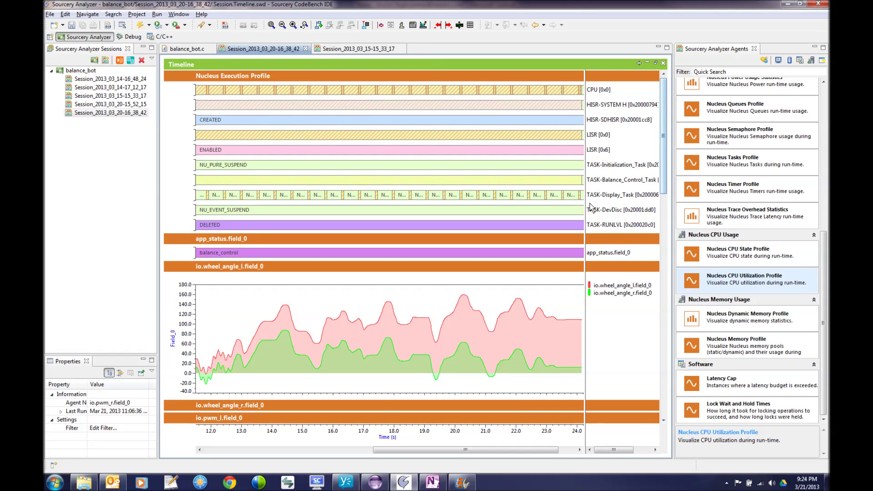
click(609, 196)
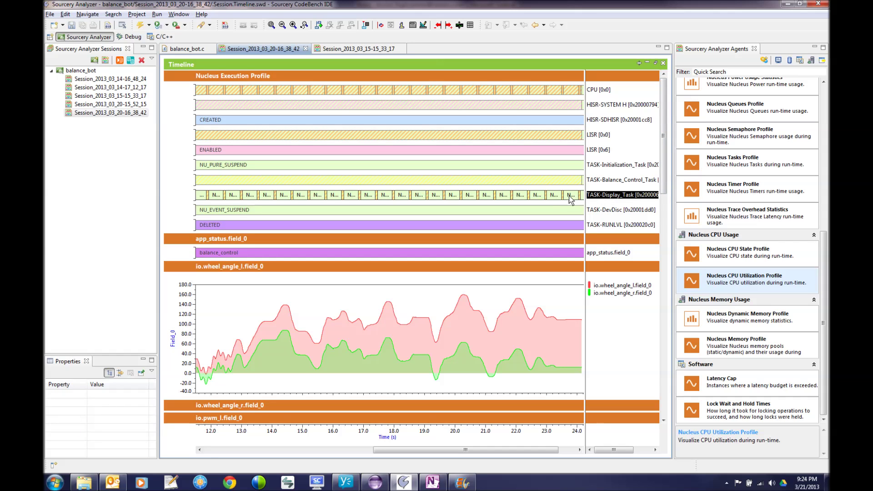
drag(559, 197, 566, 197)
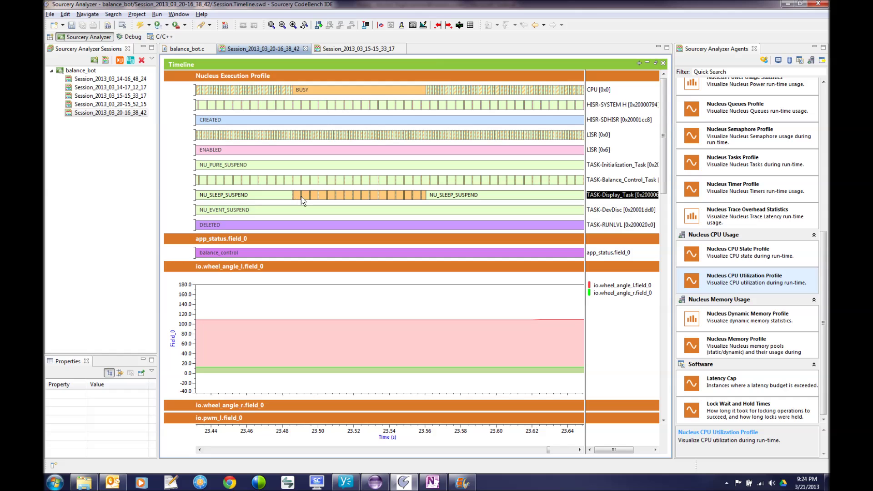
click(634, 181)
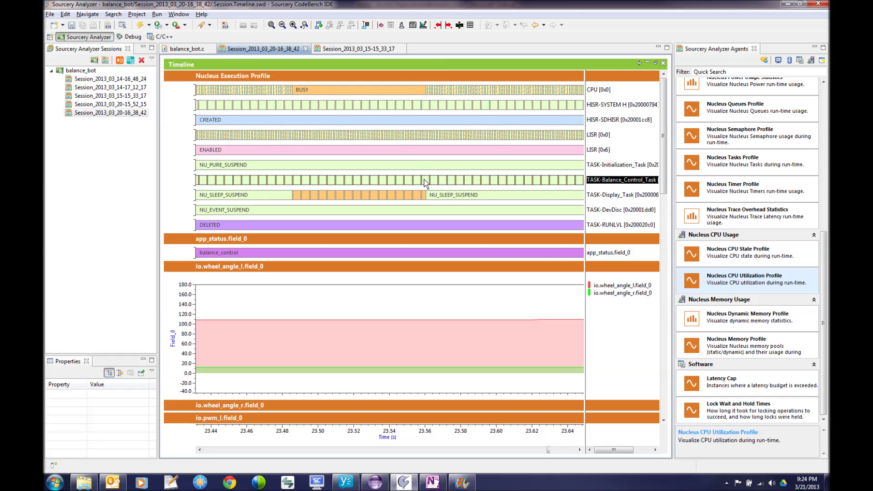
click(621, 195)
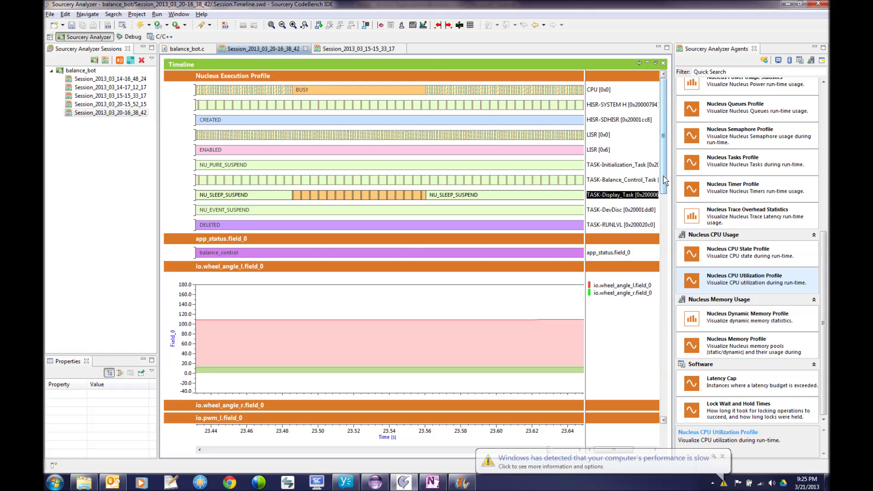
Examine CPU Utilization during the Display_Task burst, over the full trace, and from about 11.3 to 24 s.
scroll(664, 176, down, 10)
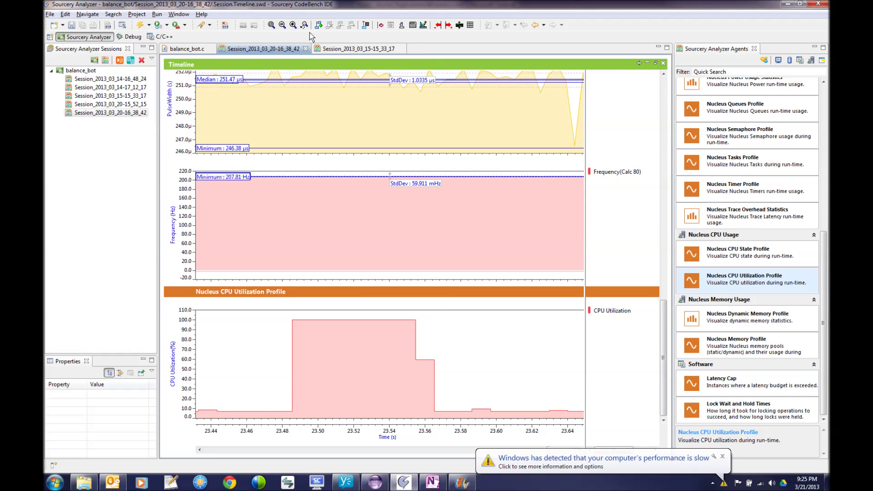
click(272, 26)
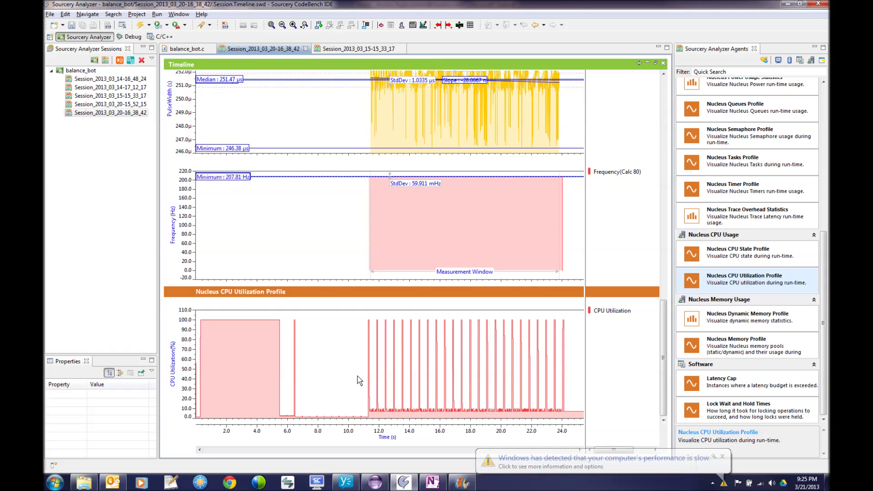
drag(441, 383, 566, 381)
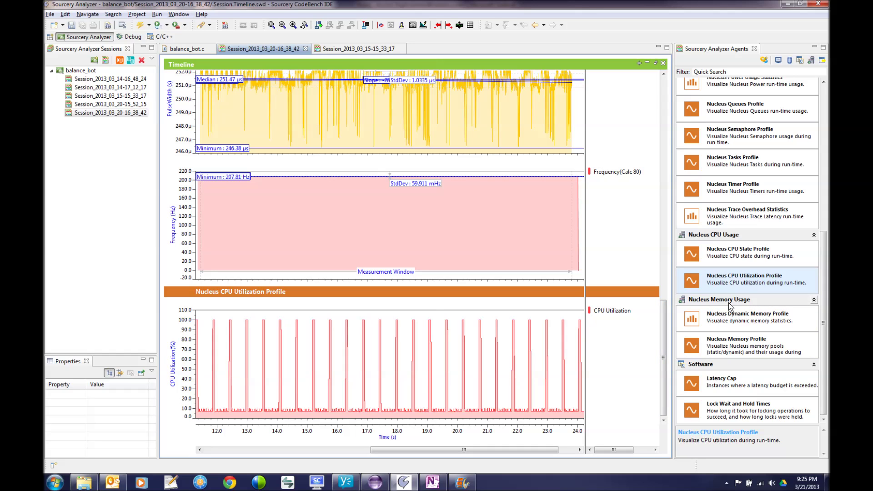
Add the Nucleus Memory Profile to the session timeline and bring its two memory plots into view.
drag(823, 353, 823, 364)
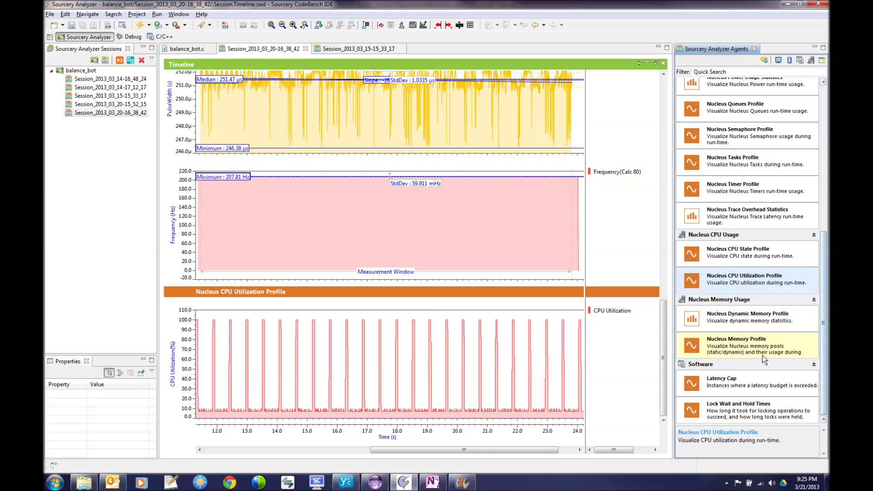
drag(766, 353, 548, 278)
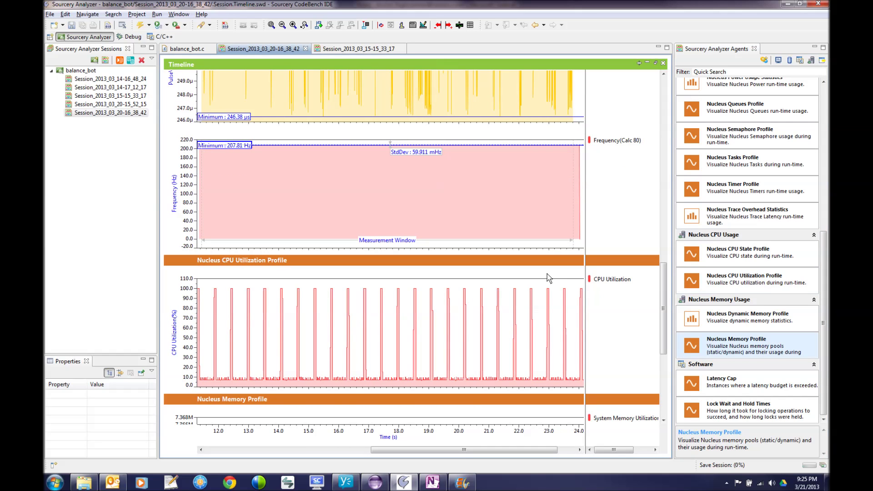
drag(666, 281, 662, 358)
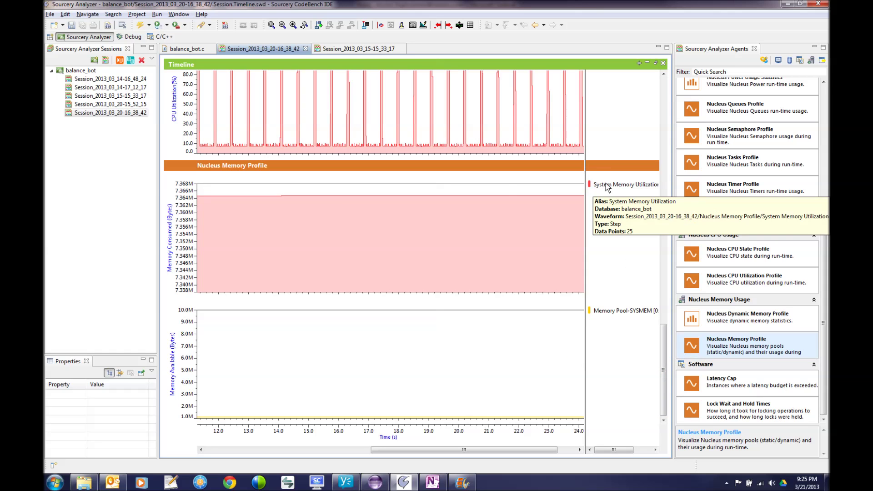
Examine the startup memory activity in roughly the first 8 ms of the Nucleus Memory Profile, widening the waveform name column.
click(271, 25)
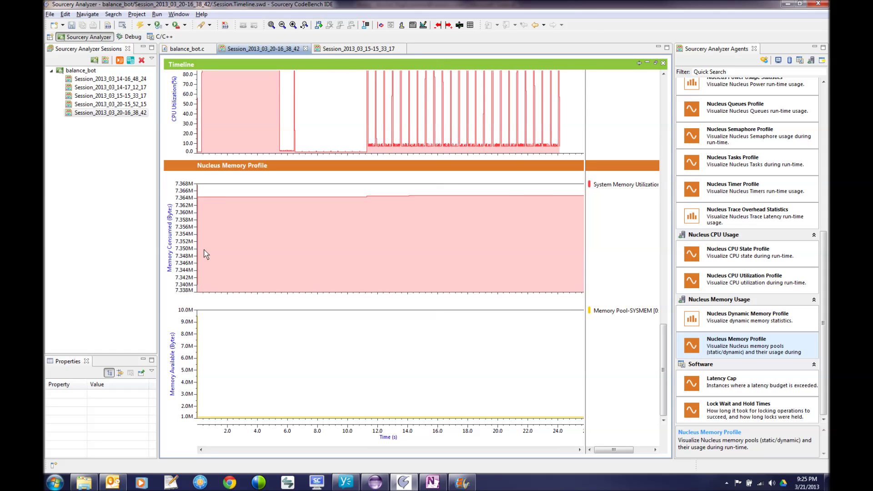
drag(198, 257, 222, 258)
click(285, 248)
drag(166, 262, 166, 262)
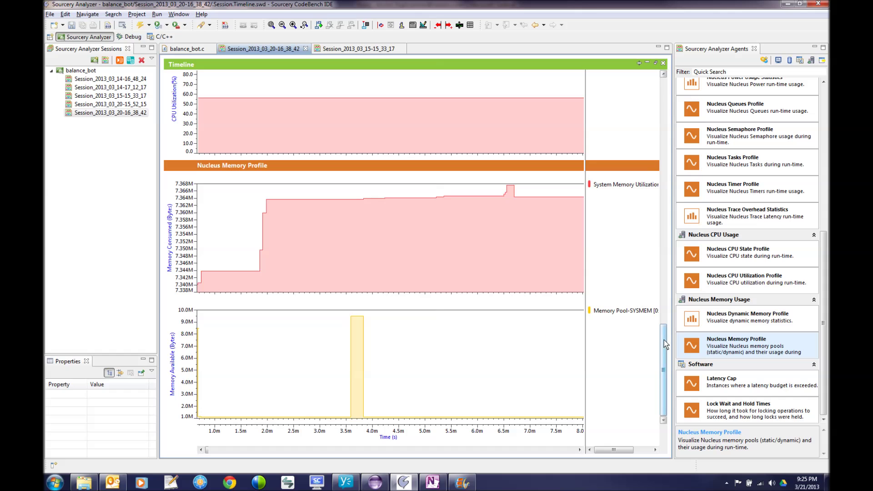
drag(586, 283, 578, 280)
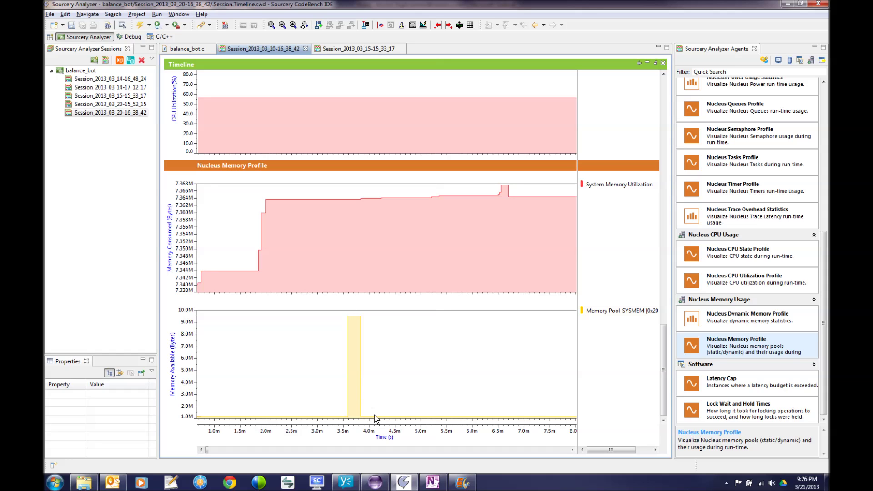
Inspect the System Memory Utilization event at about 2.5 ms, look up its caller's source at line 219, and highlight the NU_Allocate_Memory call.
click(402, 26)
mouse_move(291, 200)
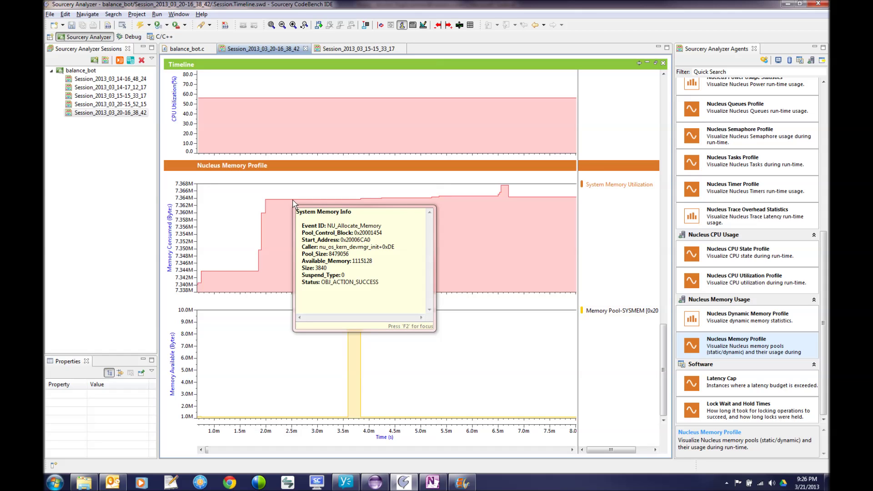
right_click(293, 204)
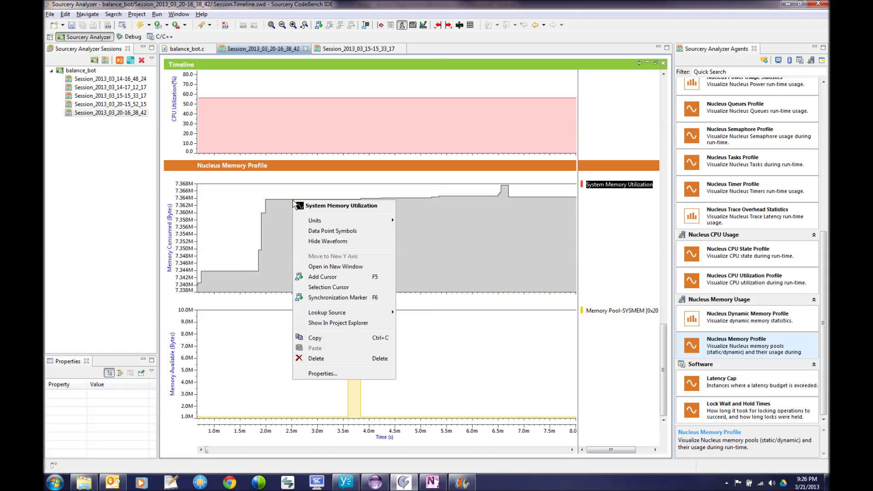
mouse_move(353, 313)
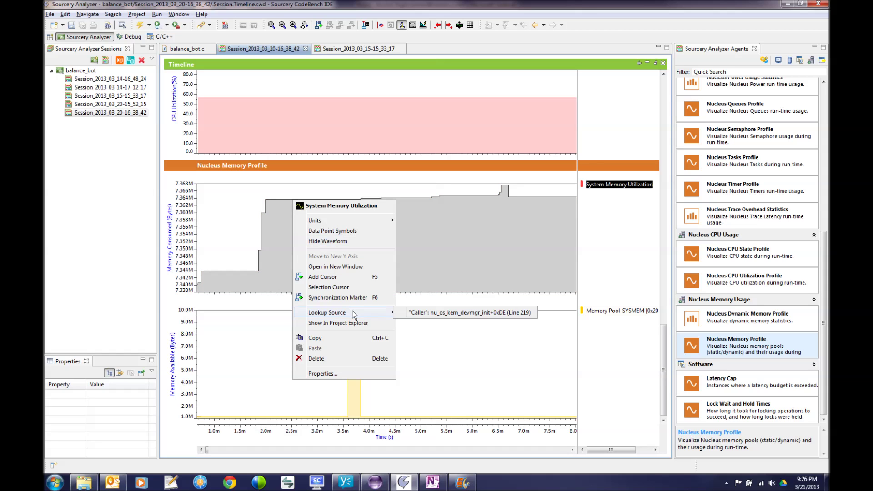
click(428, 313)
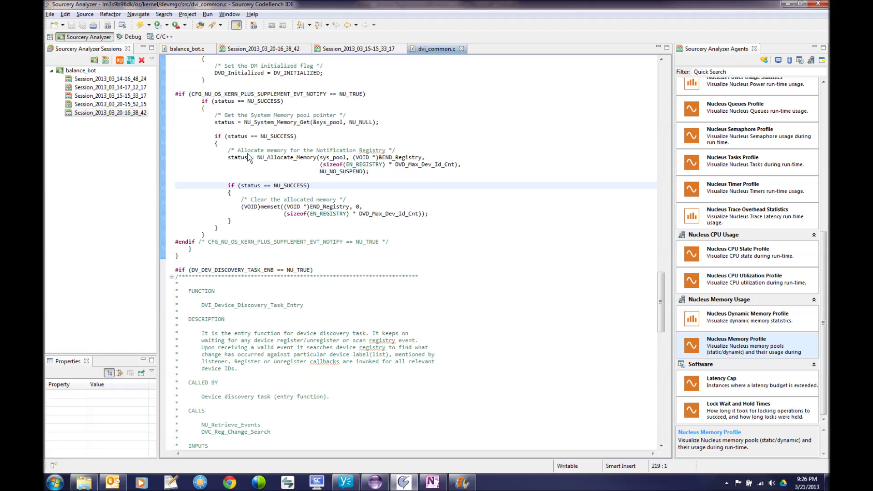
drag(222, 157, 395, 178)
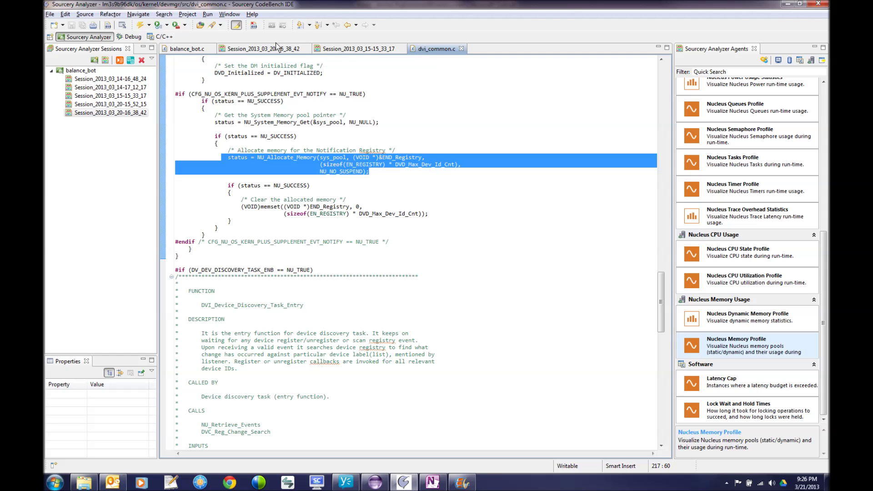
Return to the Session_2013_03_20-16_38_42 timeline and deselect the System Memory Utilization waveform.
click(340, 49)
click(286, 49)
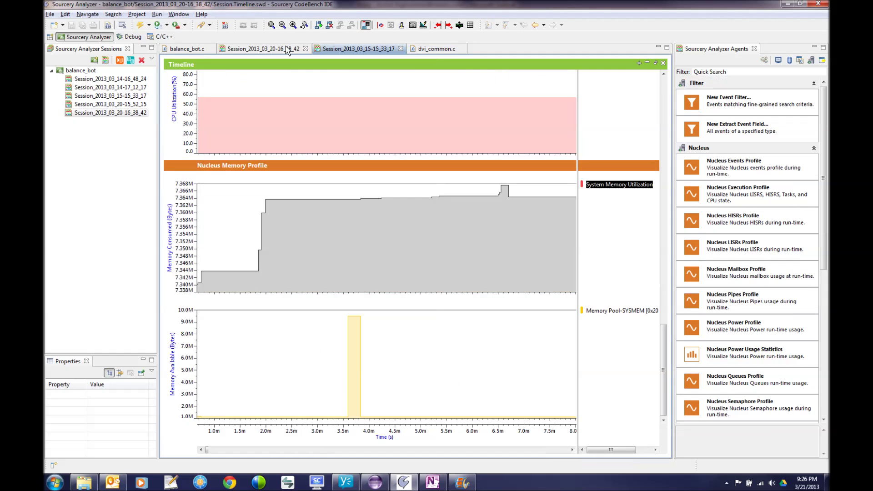
click(630, 243)
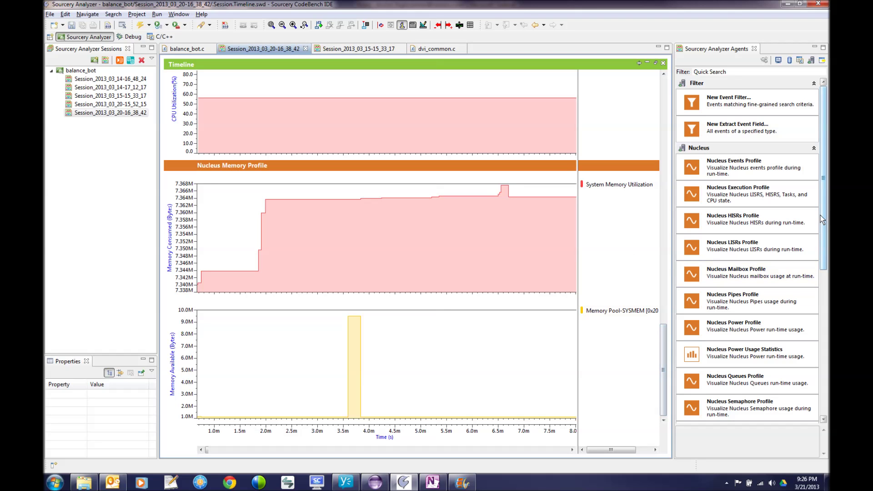
Run the Nucleus Dynamic Memory Profile on the session and review its report from the memory pool usage down to the Leak Suspects table.
drag(825, 220, 822, 257)
scroll(807, 288, down, 5)
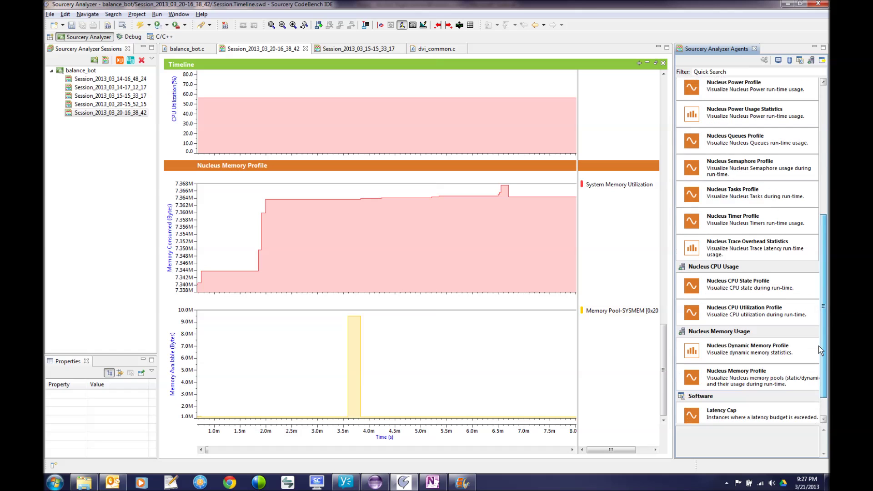
scroll(816, 287, down, 1)
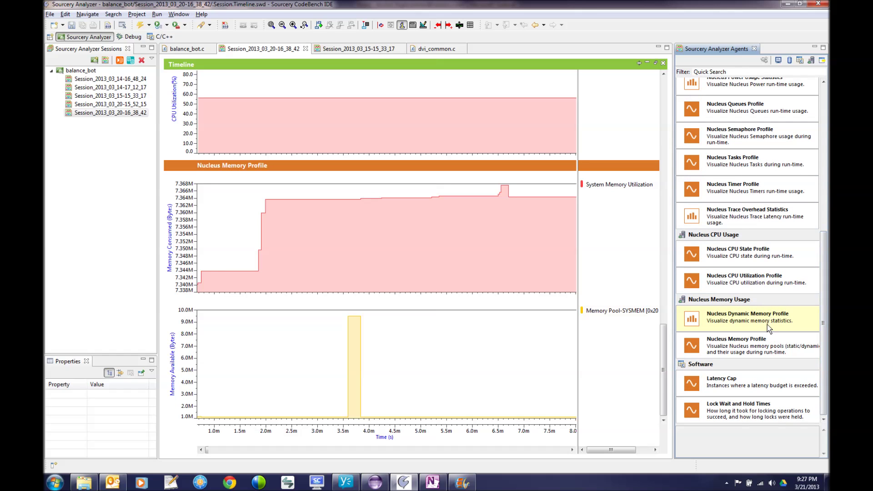
double_click(743, 321)
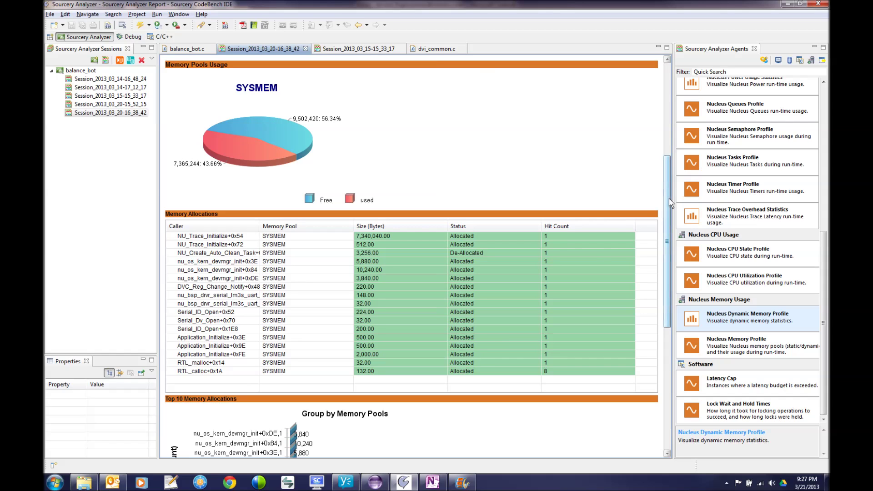
drag(669, 199, 665, 235)
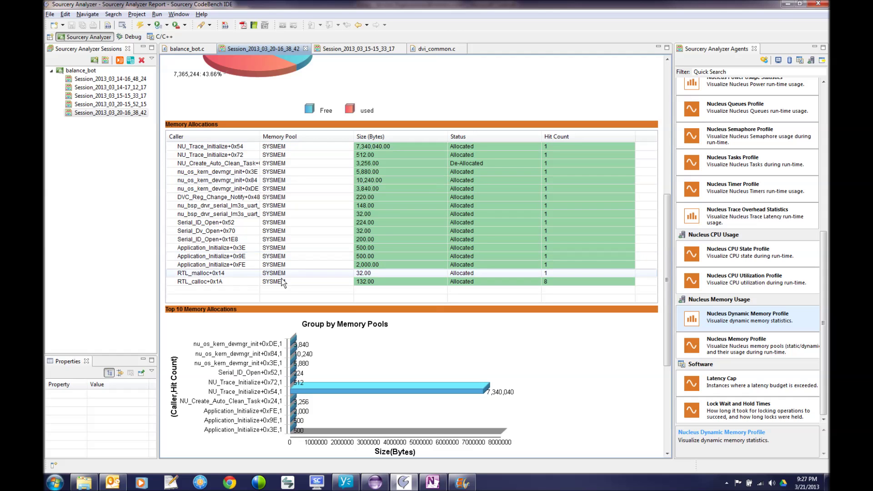
drag(667, 212, 666, 247)
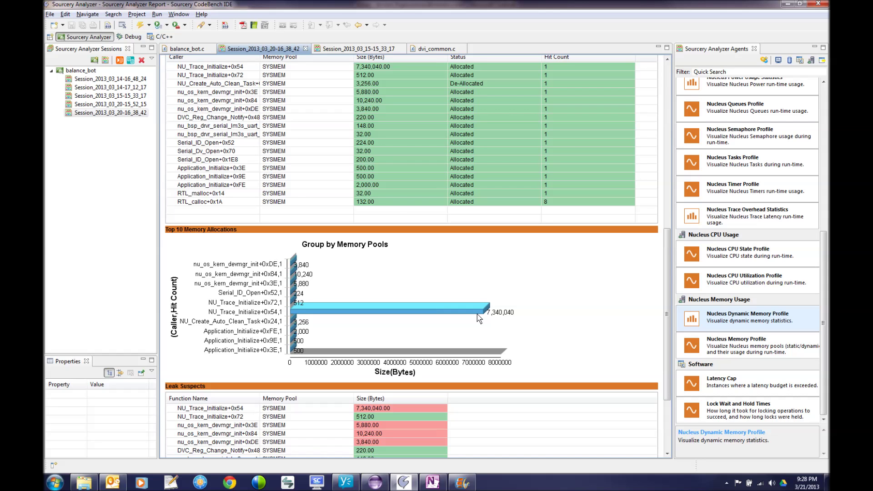
drag(665, 278, 664, 326)
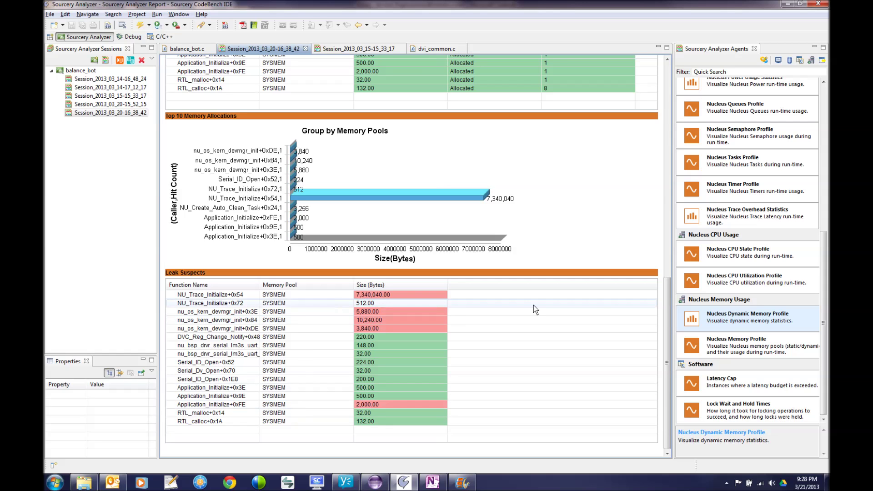
Look up the source code behind the NU_Trace_Initialize+0x54 entry in the Memory Allocations table, and return to the session's memory report.
drag(666, 301, 687, 226)
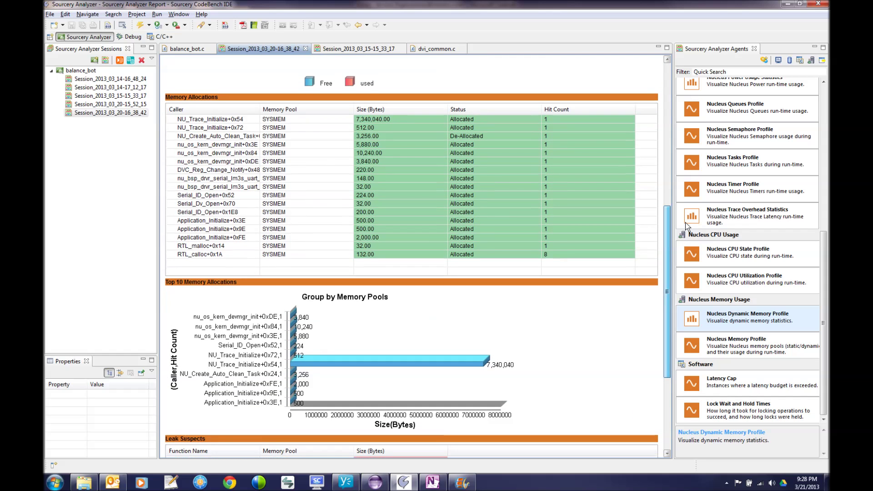
double_click(232, 119)
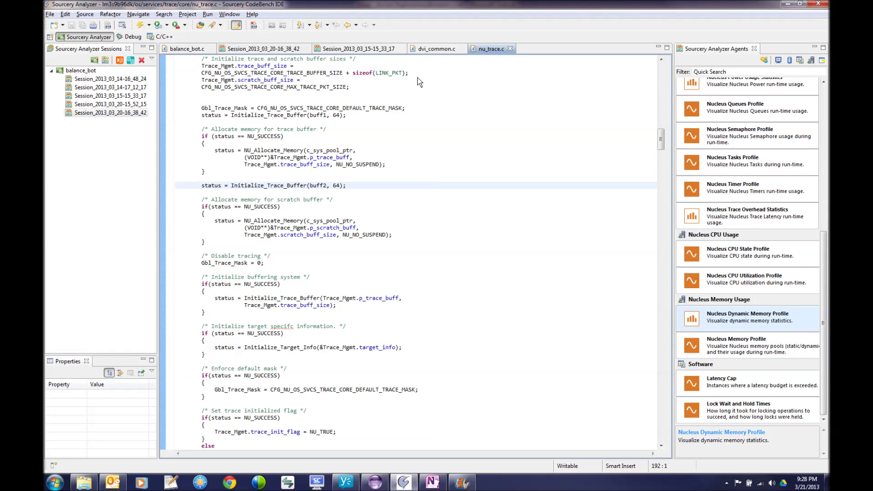
click(274, 53)
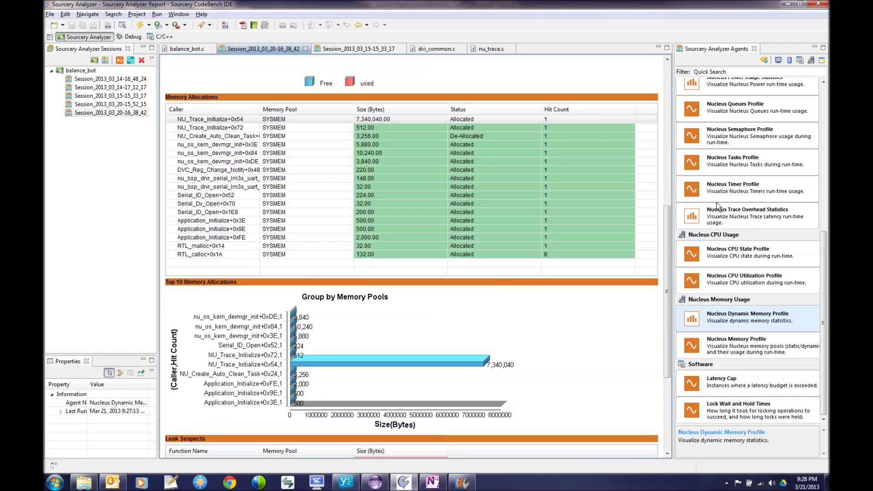